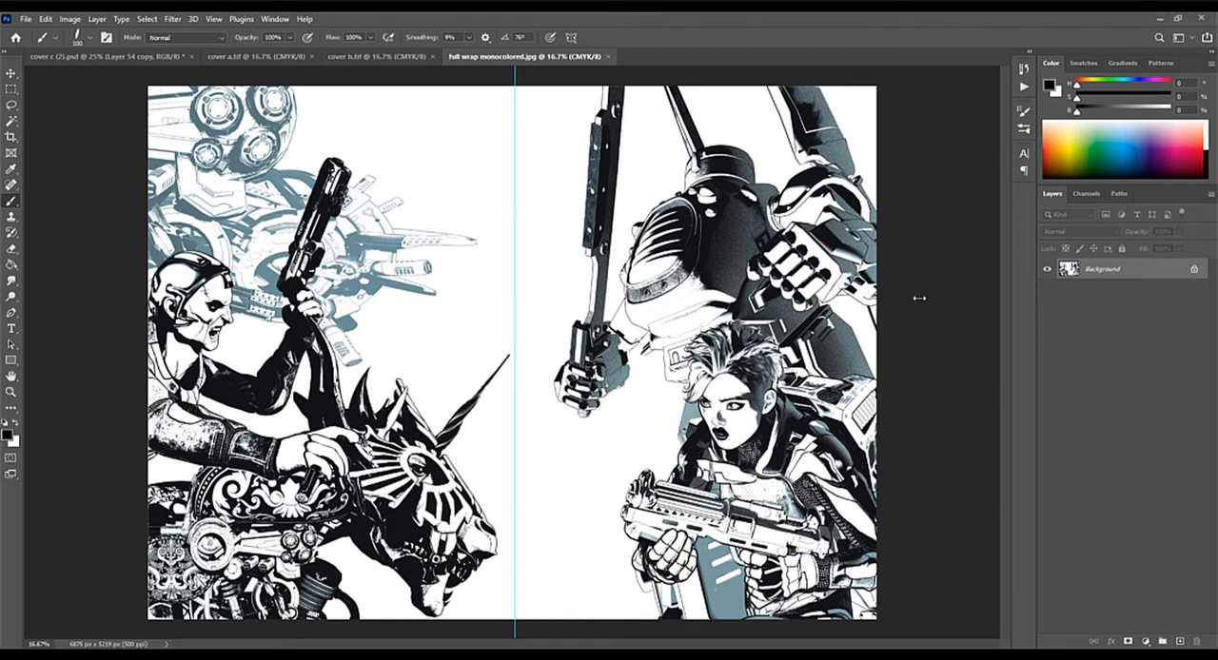
Step: Examine the line art on both halves of the monocolored full wrap image up close
key("ctrl+plus")
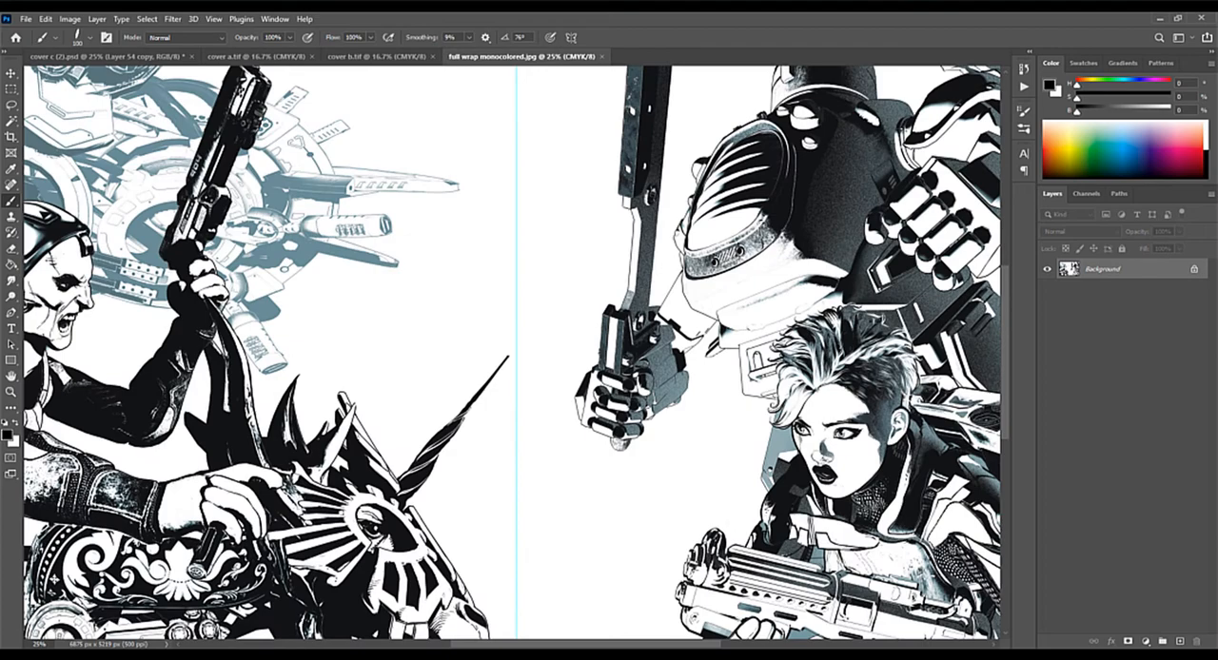
left_click_drag(235, 207, 343, 282)
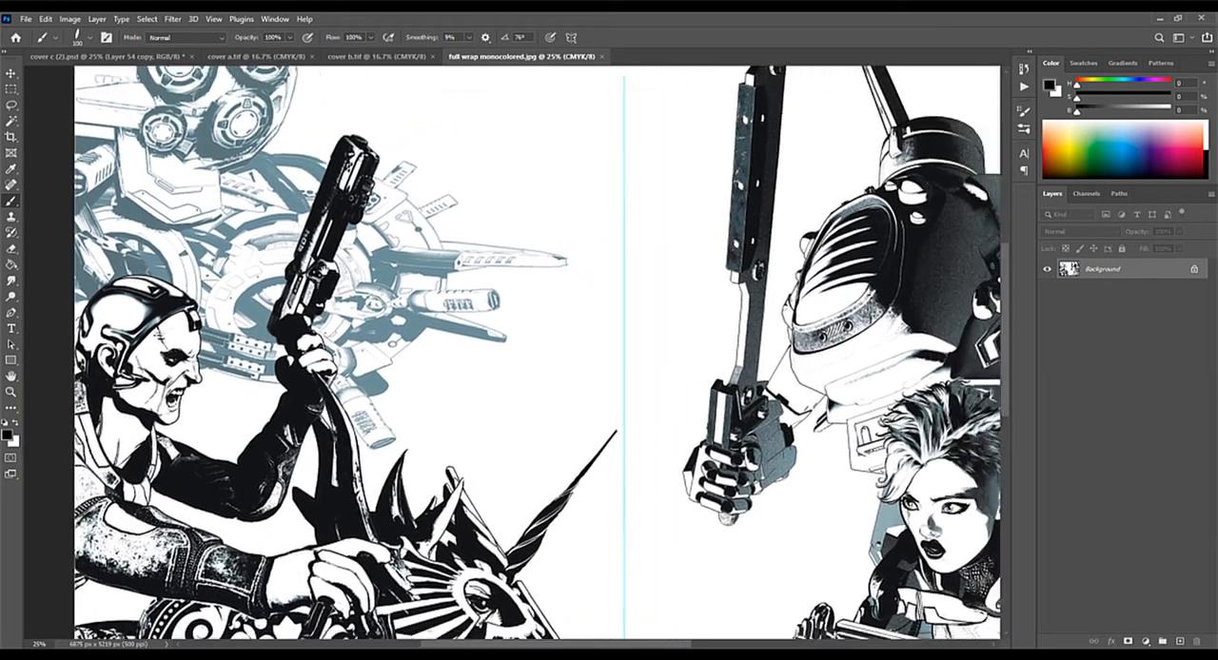
left_click_drag(410, 408, 435, 393)
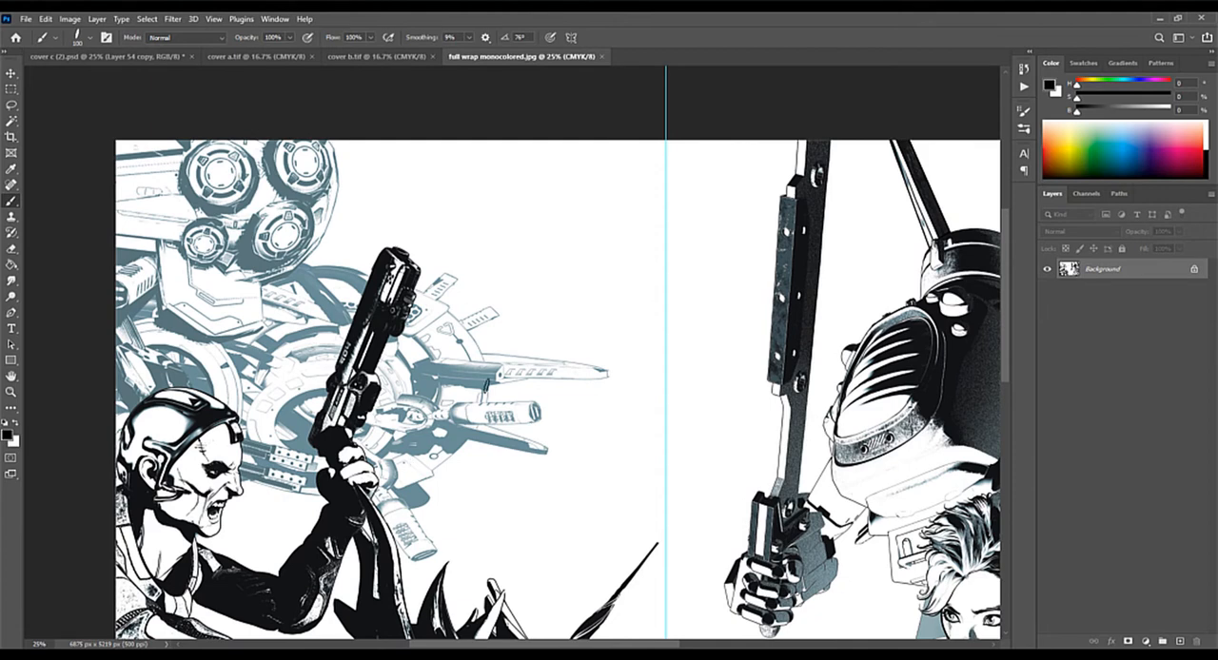
left_click_drag(524, 436, 464, 343)
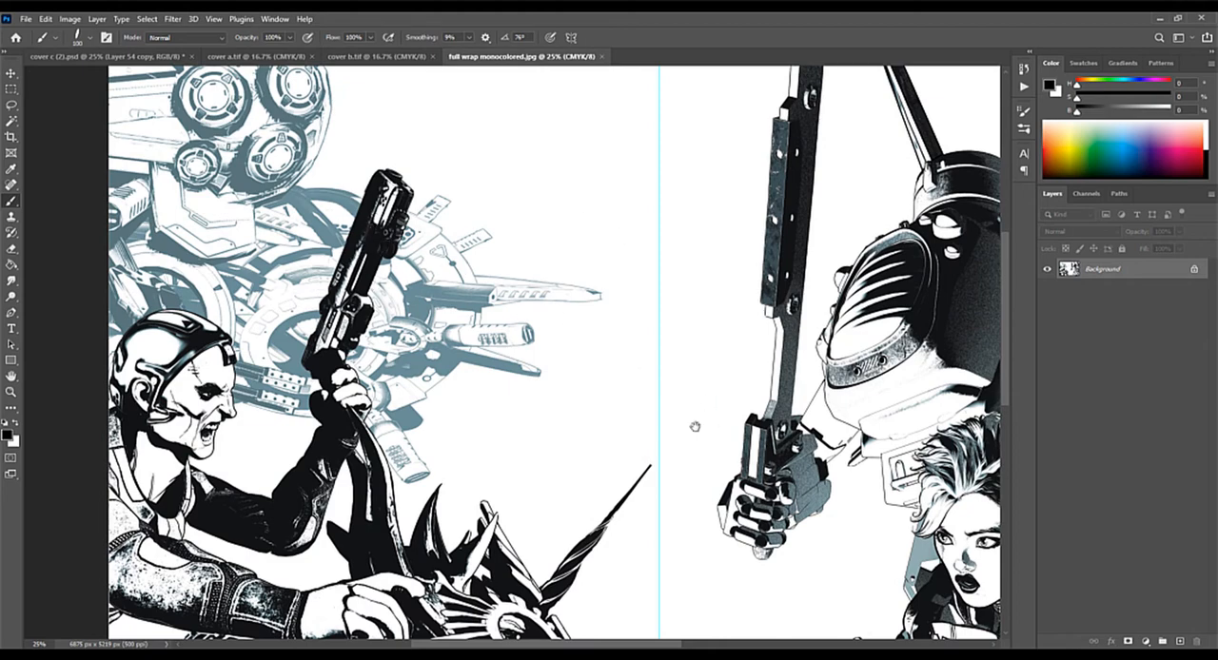
left_click_drag(700, 423, 482, 300)
left_click_drag(712, 378, 796, 441)
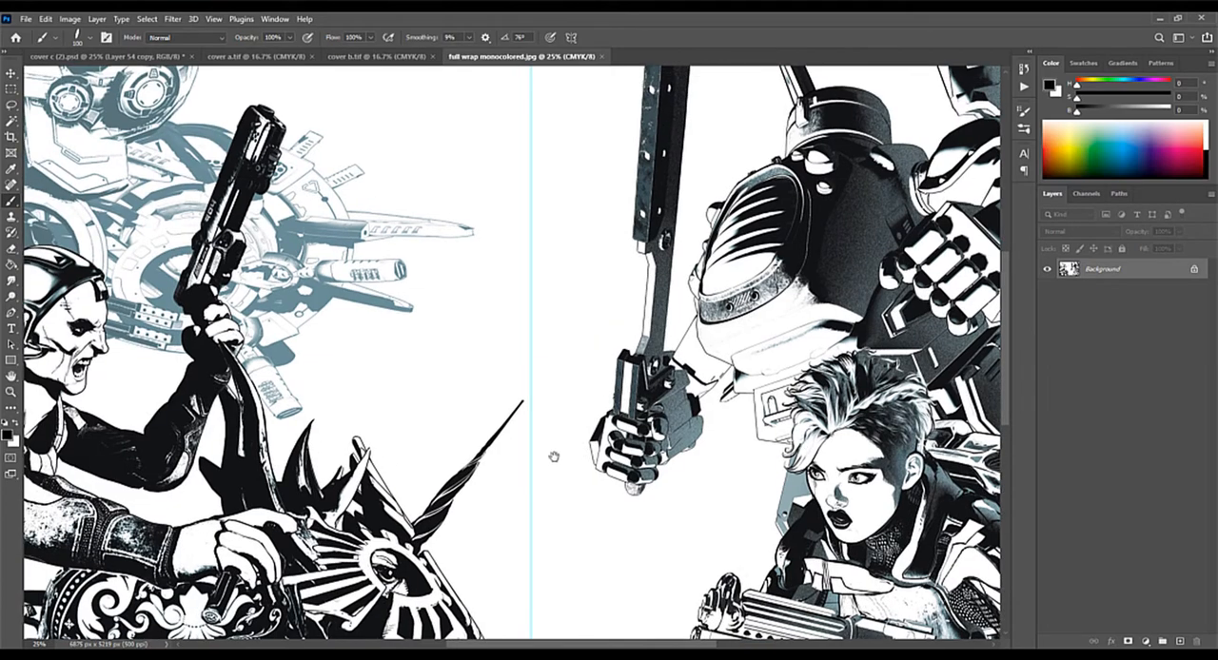
left_click_drag(559, 385, 578, 344)
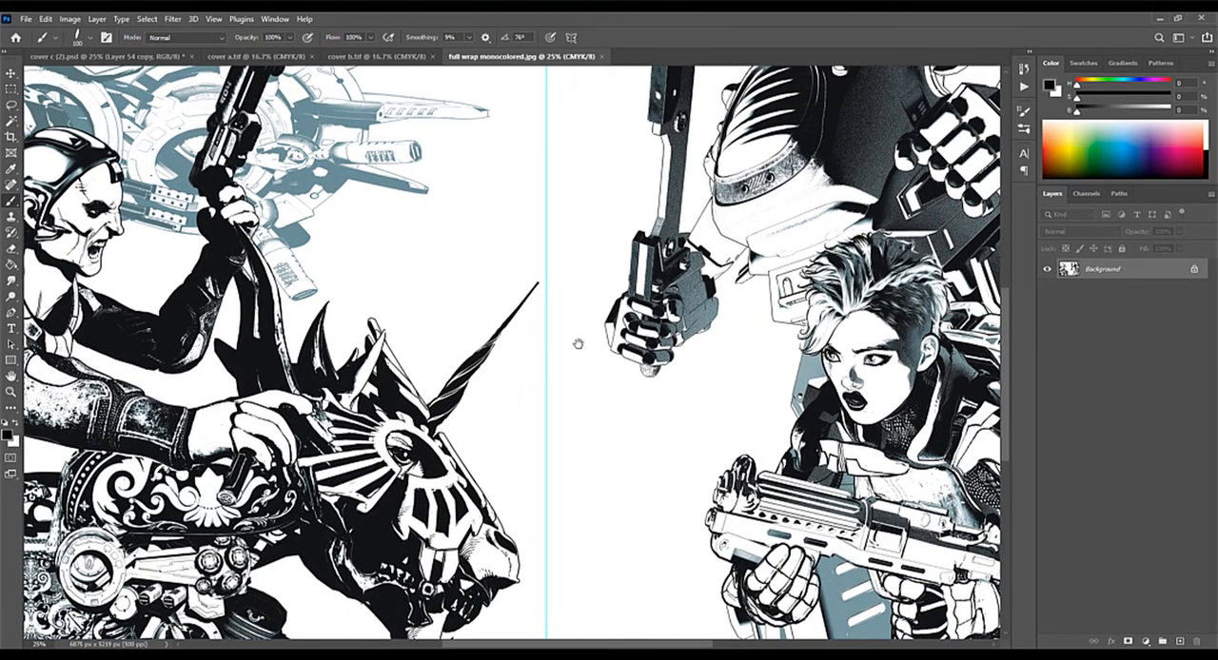
key("ctrl+minus")
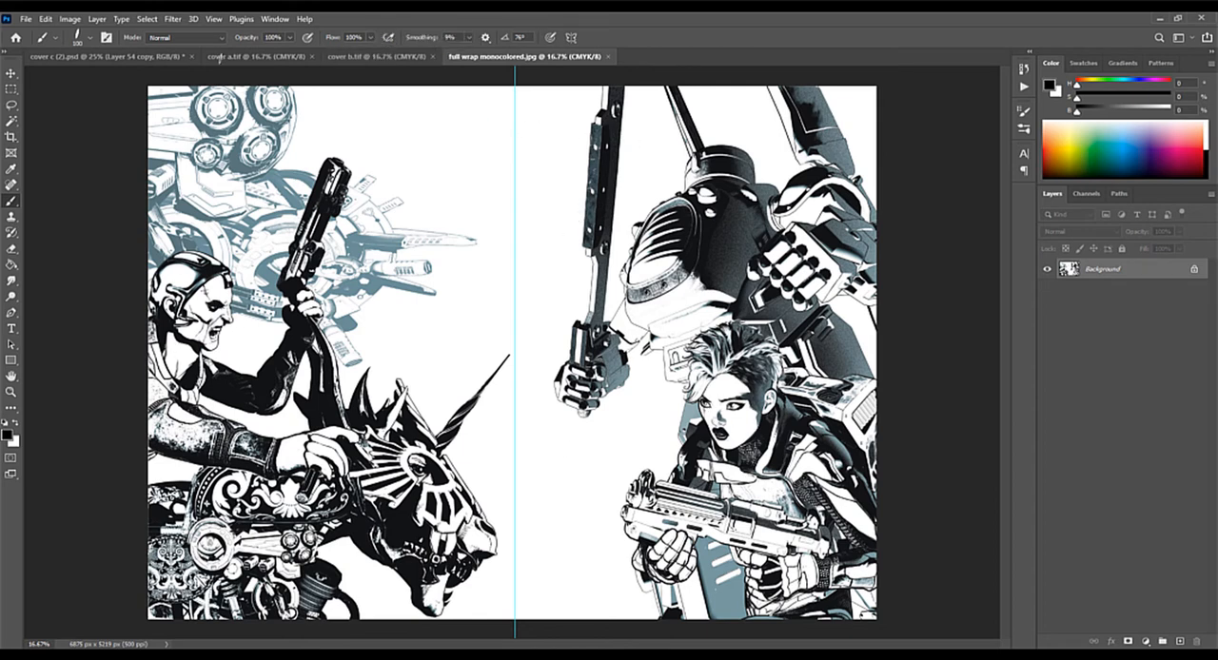
Step: View the finished cover b and cover a images, then bring up the whole layered cover c (2).psd artwork
left_click(369, 57)
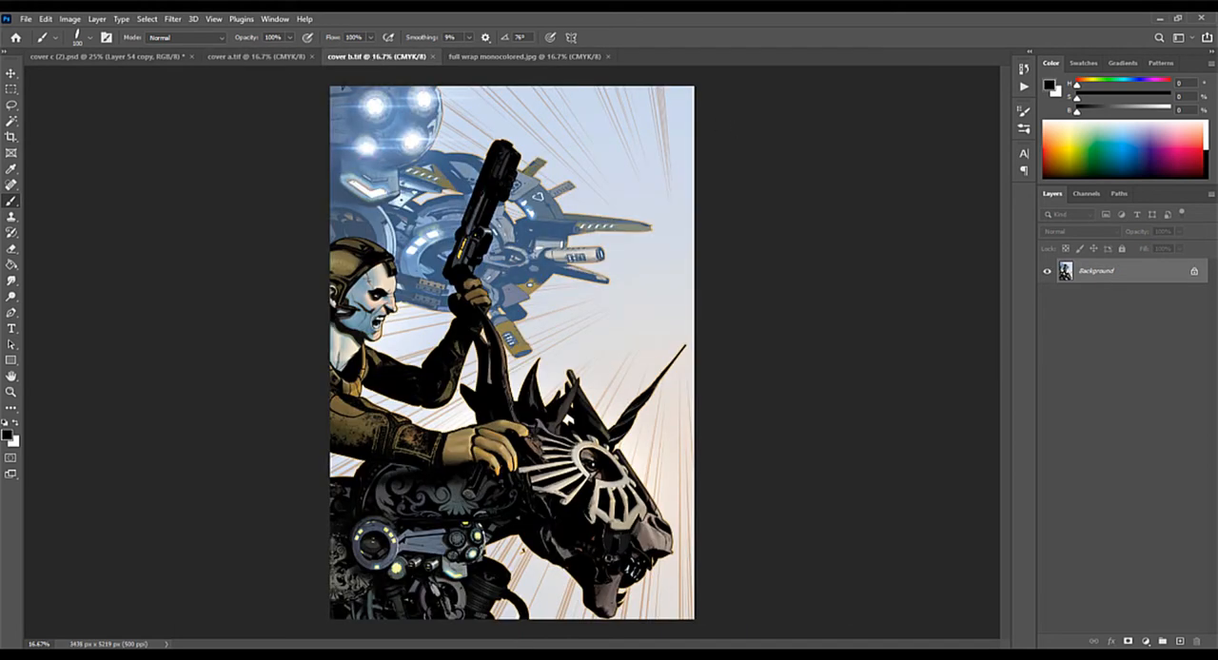
left_click(265, 57)
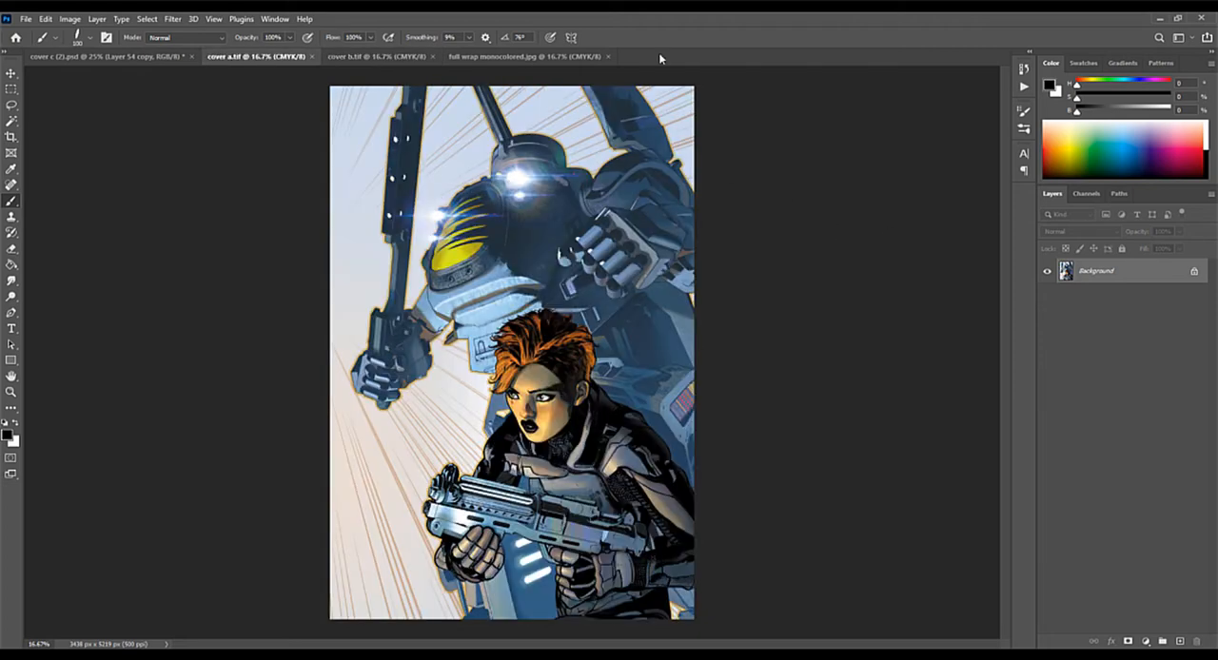
left_click(131, 56)
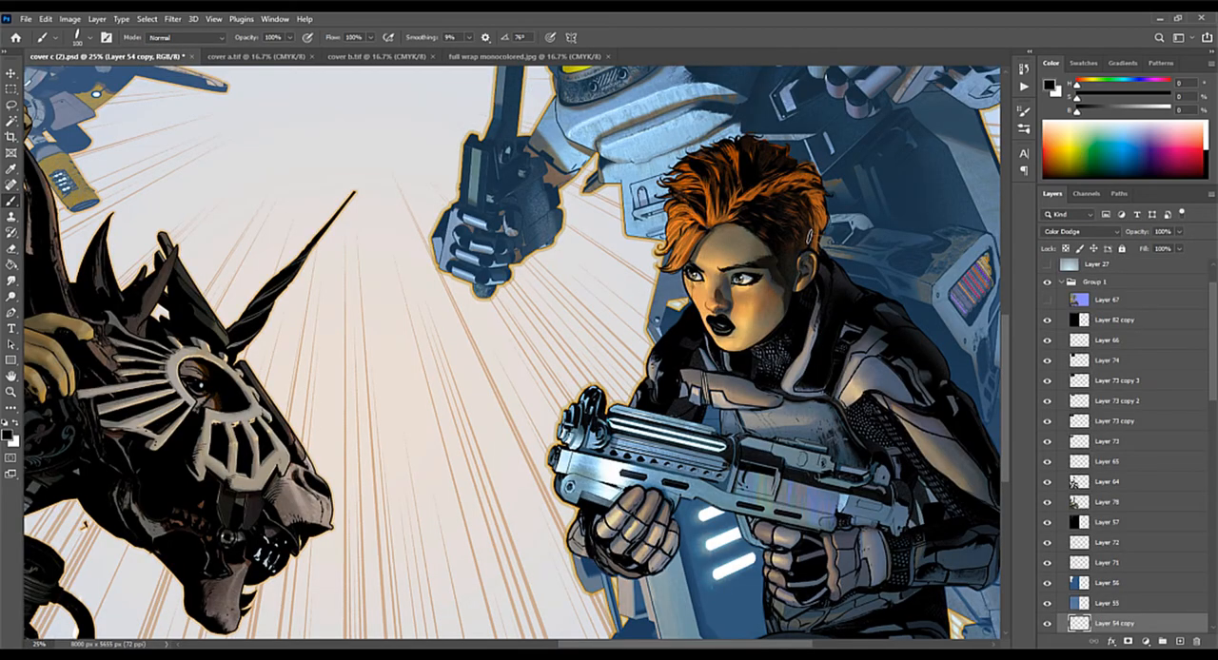
key("ctrl+minus")
key("ctrl+minus")
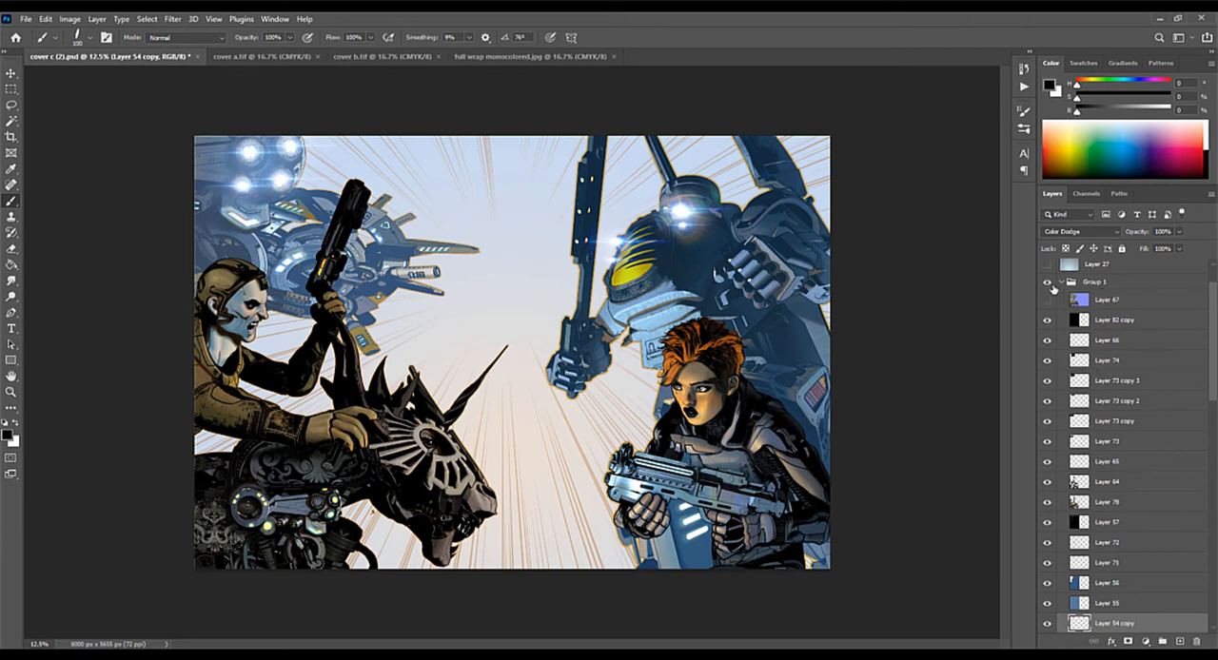
Step: Toggle the visibility of Group 1 off and on twice to see which half of the artwork it holds
left_click(1048, 283)
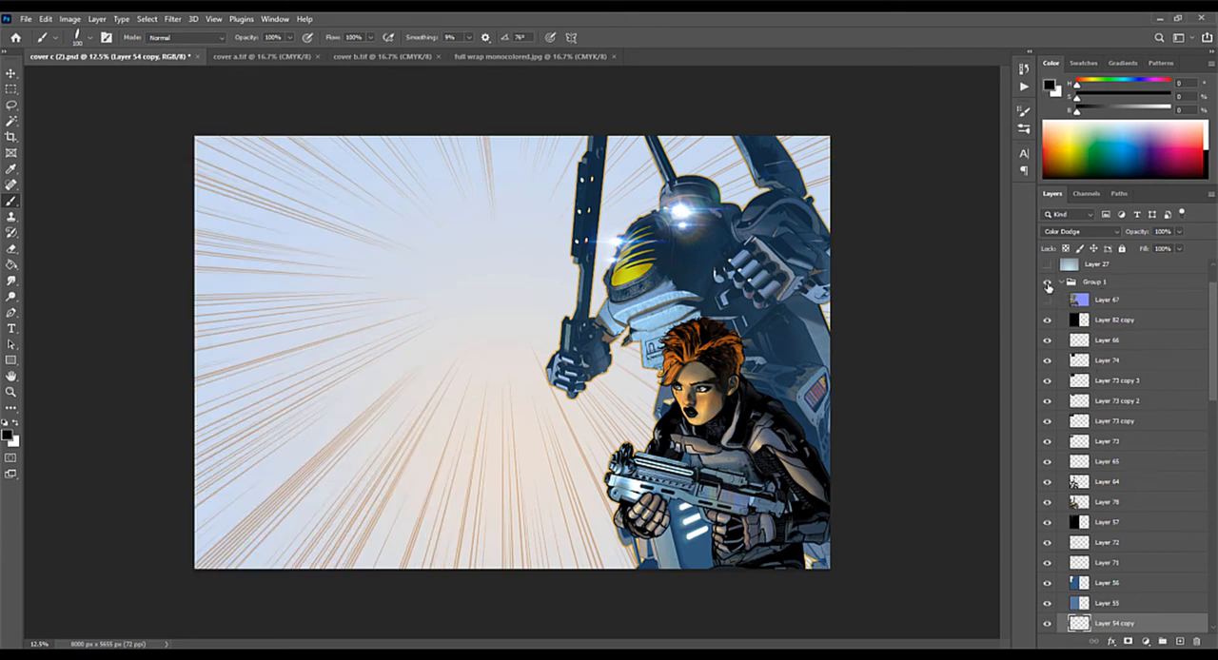
left_click(1048, 285)
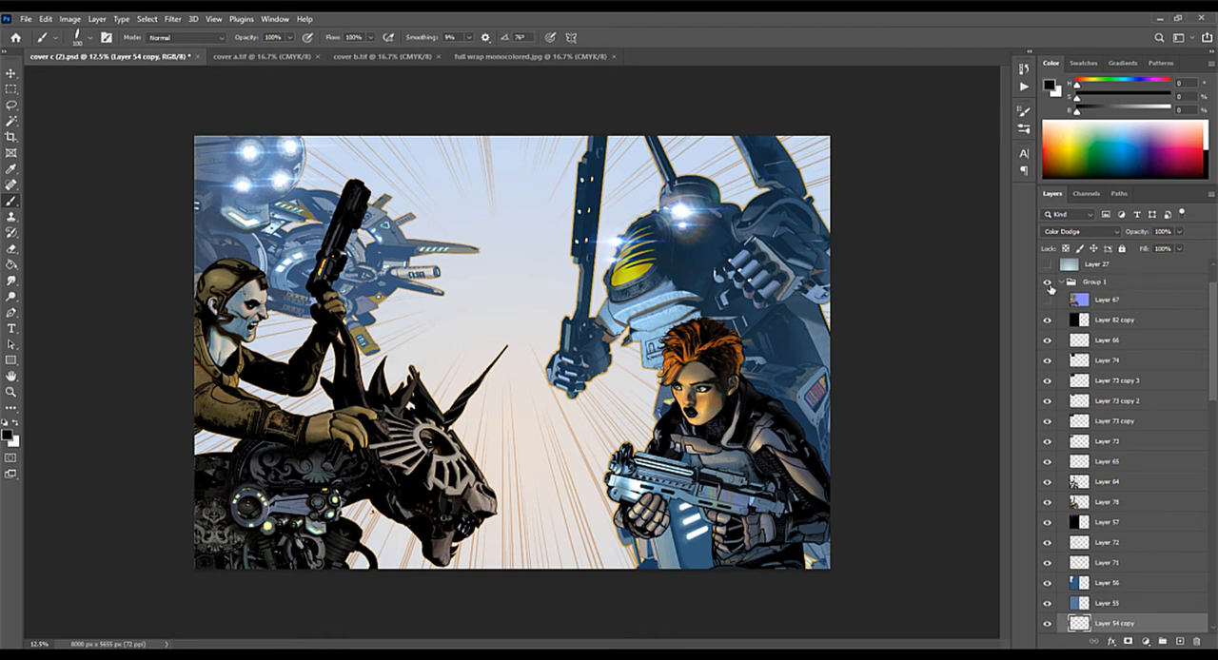
left_click(1050, 284)
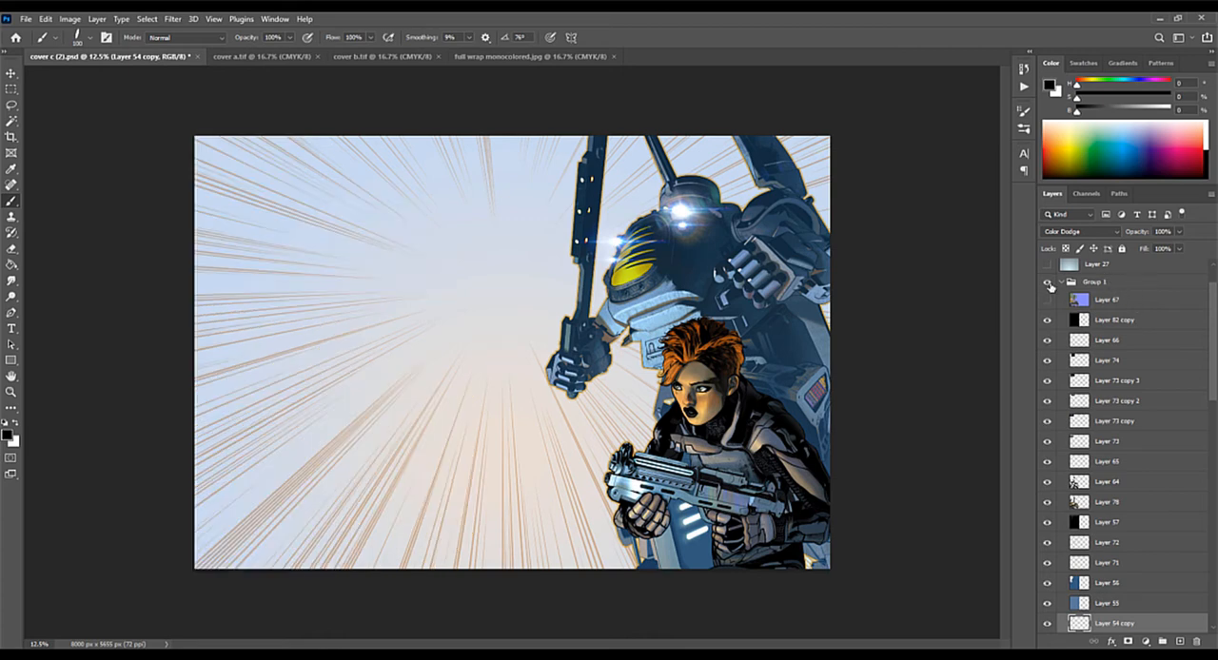
left_click(1051, 285)
Step: Find Group 2 in the layer stack and hide and reshow it to see which artwork it holds
left_click_drag(1211, 318, 1203, 398)
scroll(1202, 398, "down", 8)
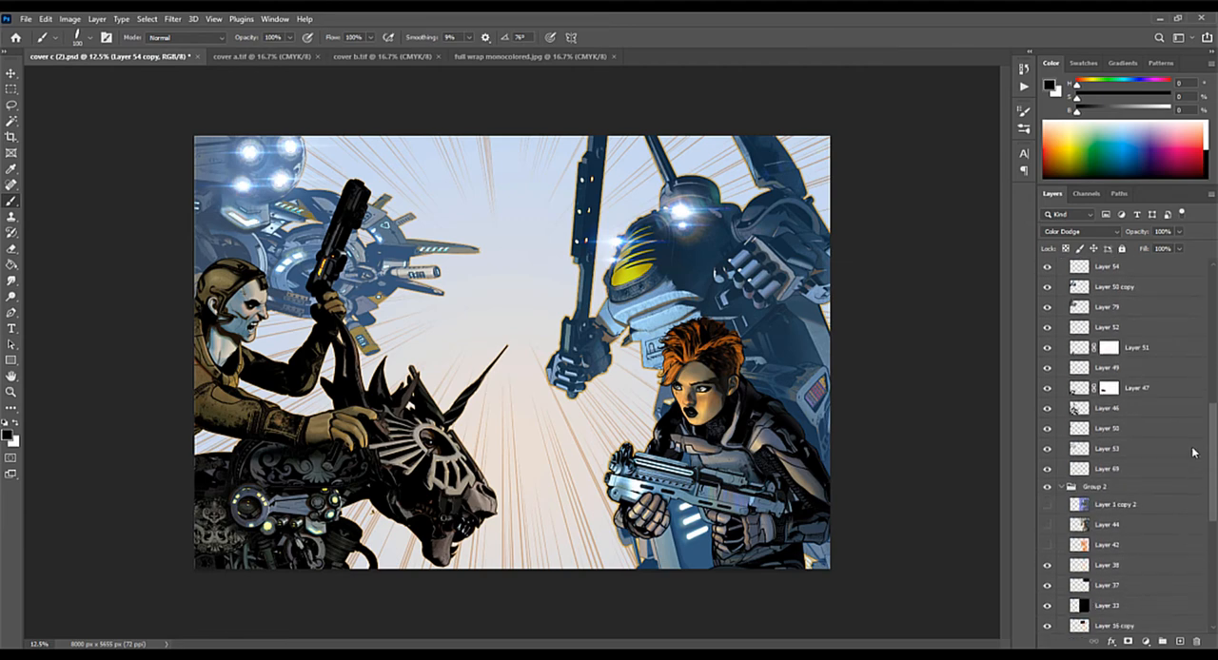
scroll(1199, 493, "up", 1)
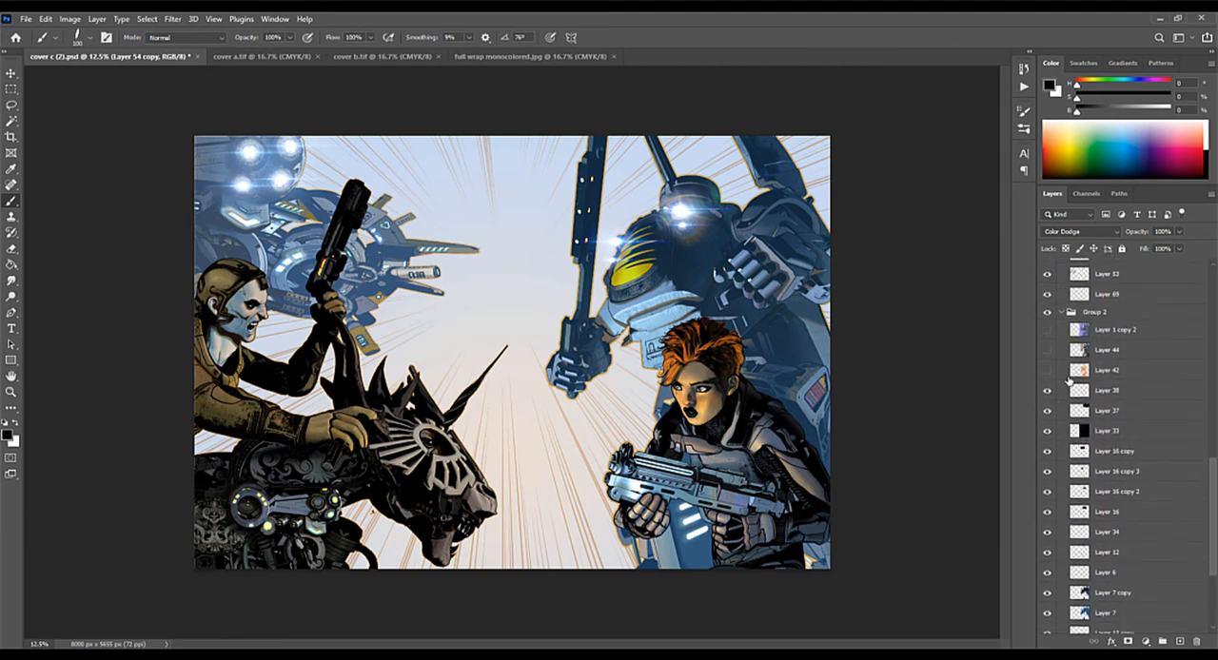
left_click(1046, 315)
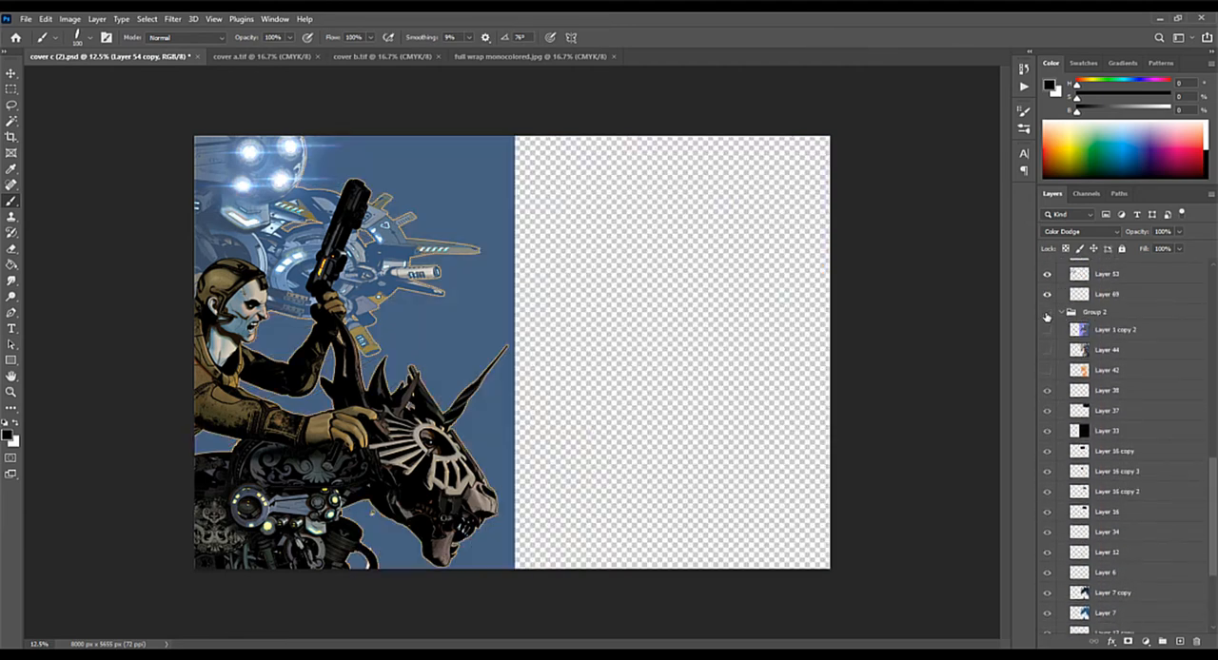
left_click(1046, 315)
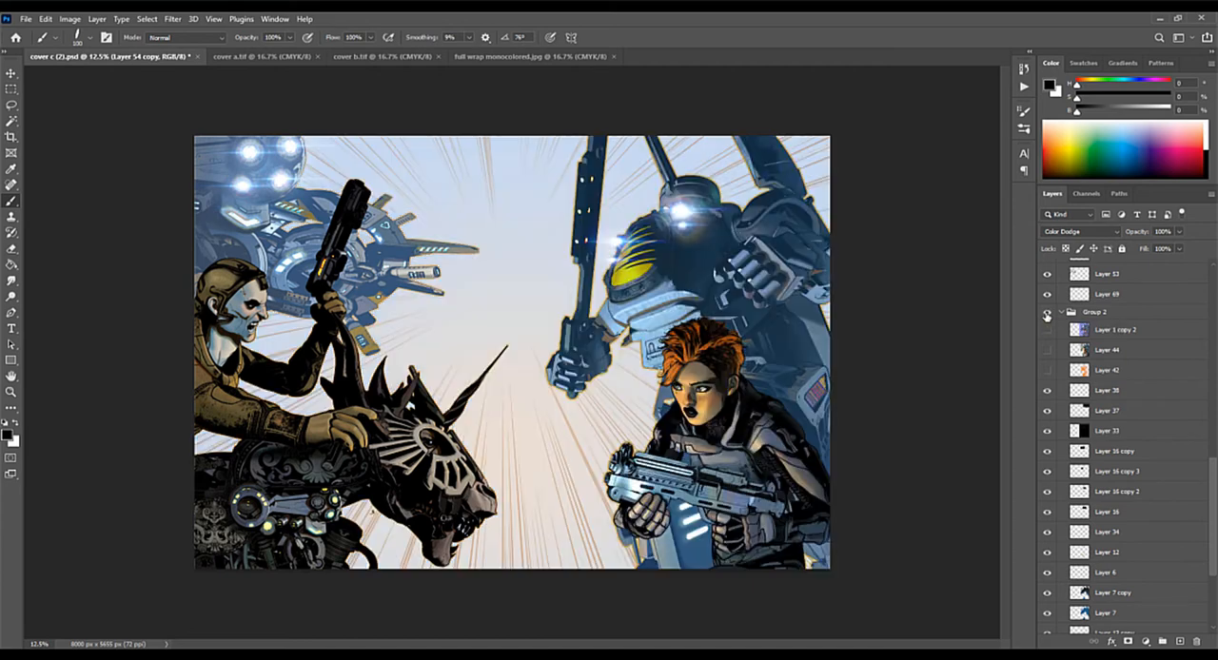
Step: Collapse Group 1 and make the flat colour layer Layer 1 copy 2 in Group 2 visible
scroll(1214, 485, "up", 10)
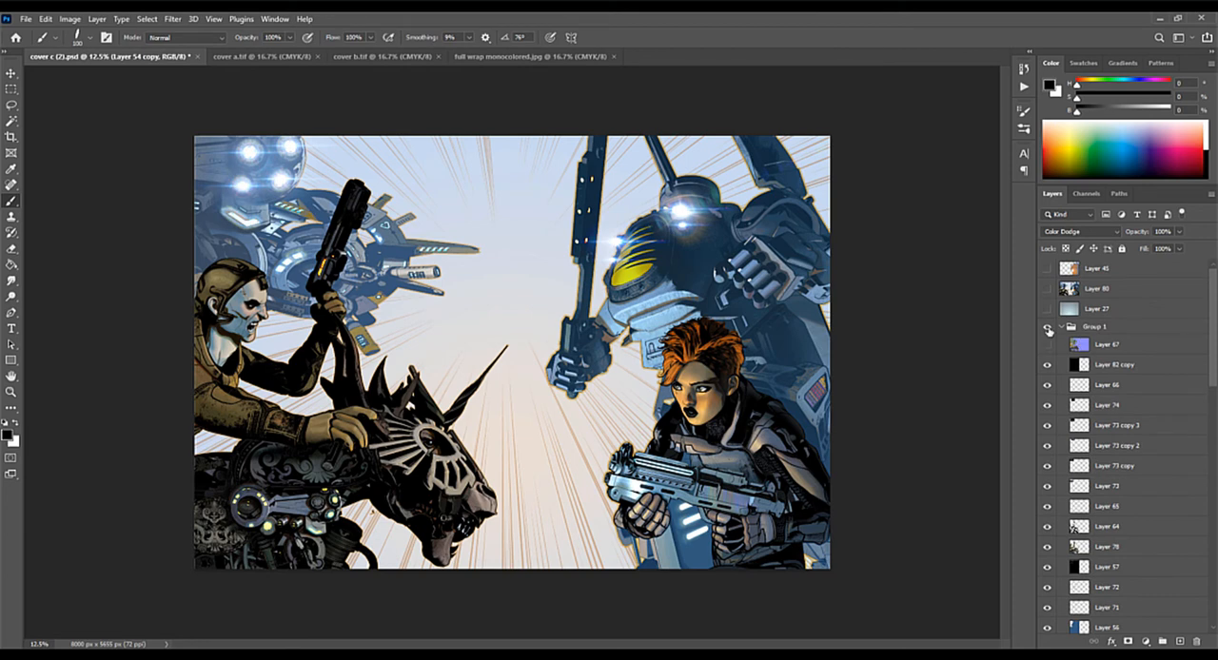
left_click(1061, 327)
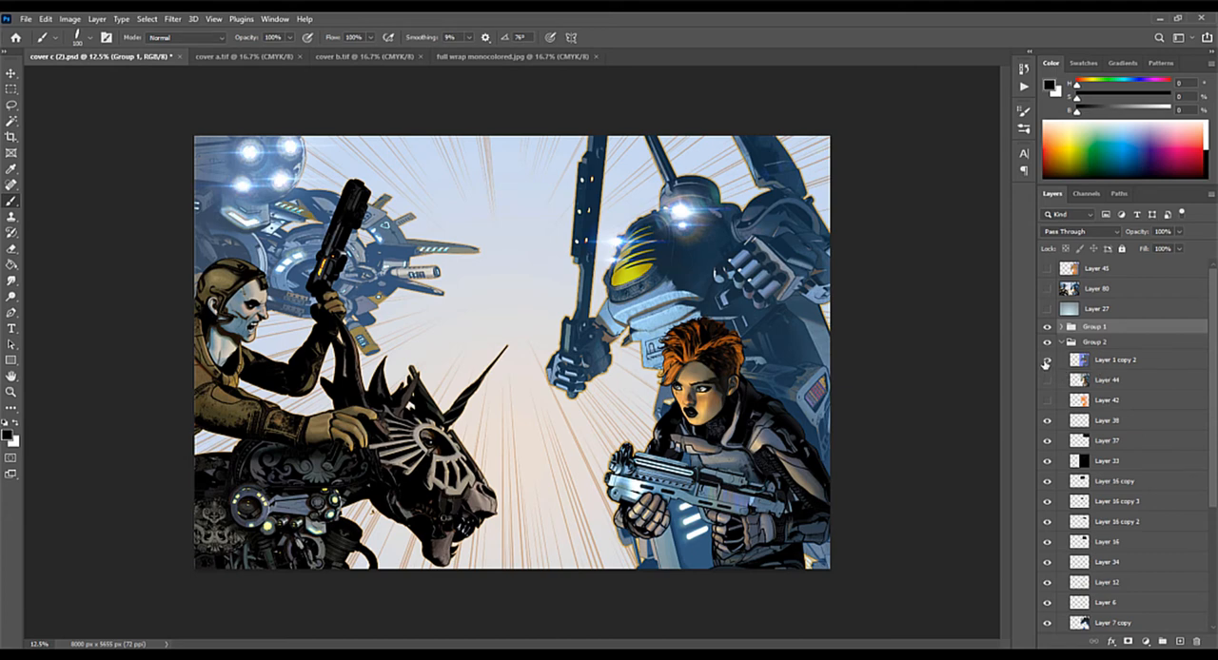
left_click(1047, 360)
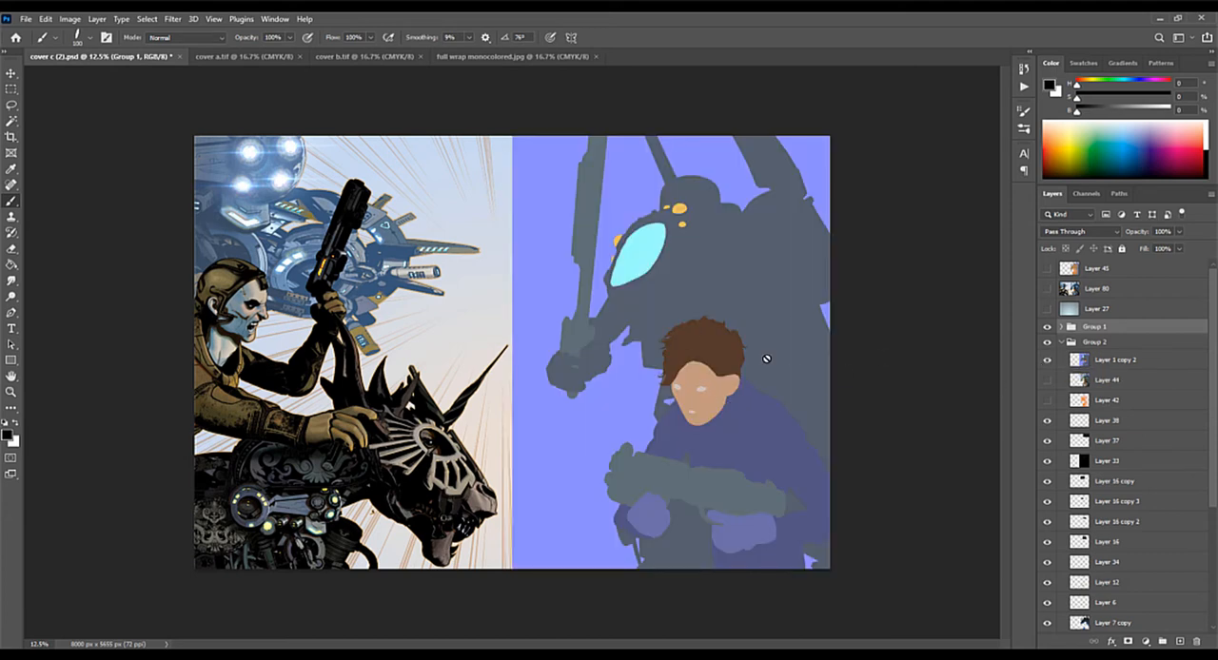
Step: Select the woman's brown hair area on Layer 1 copy 2 with the Magic Wand tool
key("ctrl+plus")
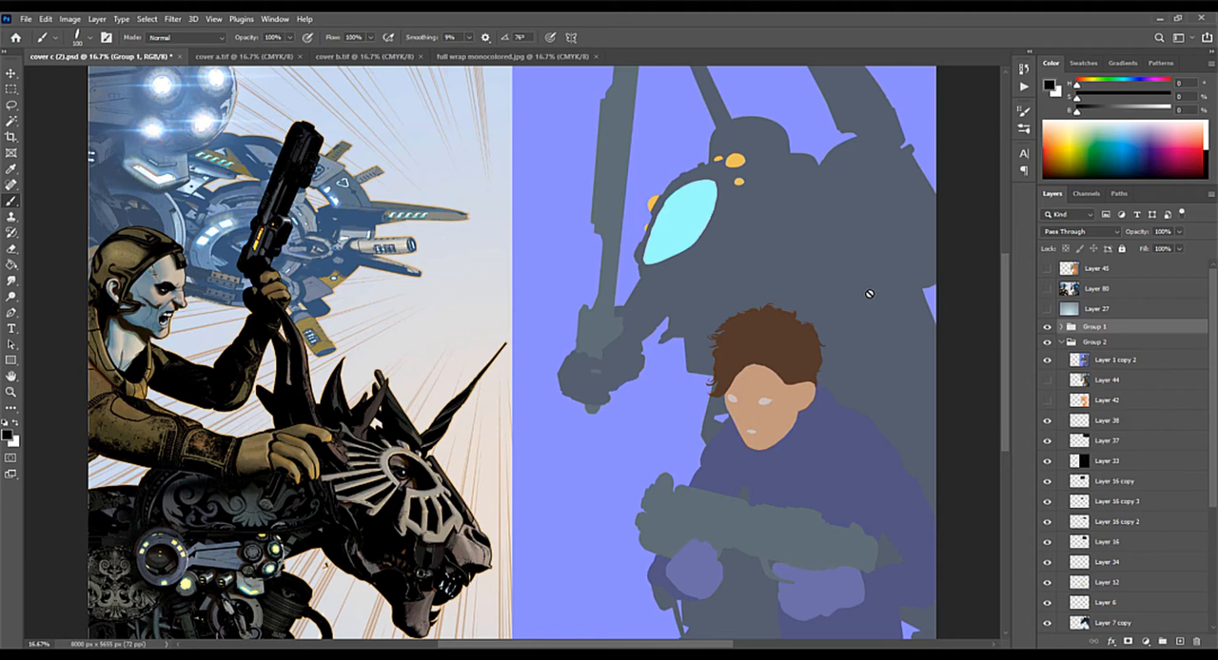
key("ctrl+plus")
key("ctrl+plus")
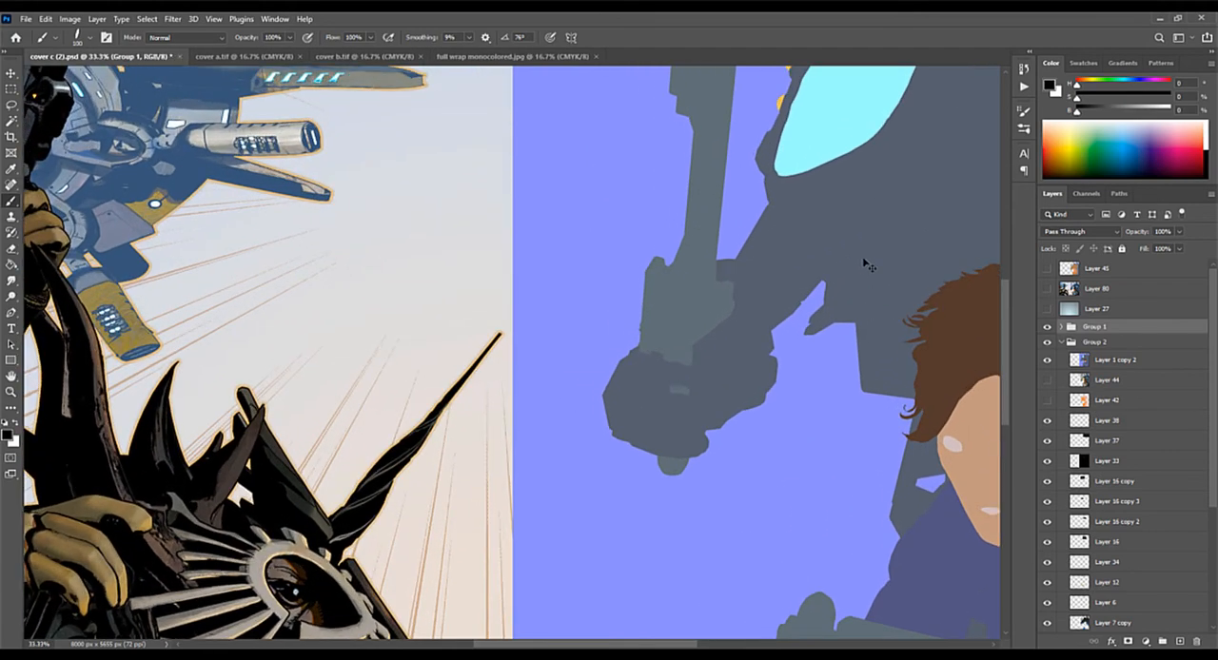
left_click_drag(864, 264, 526, 311)
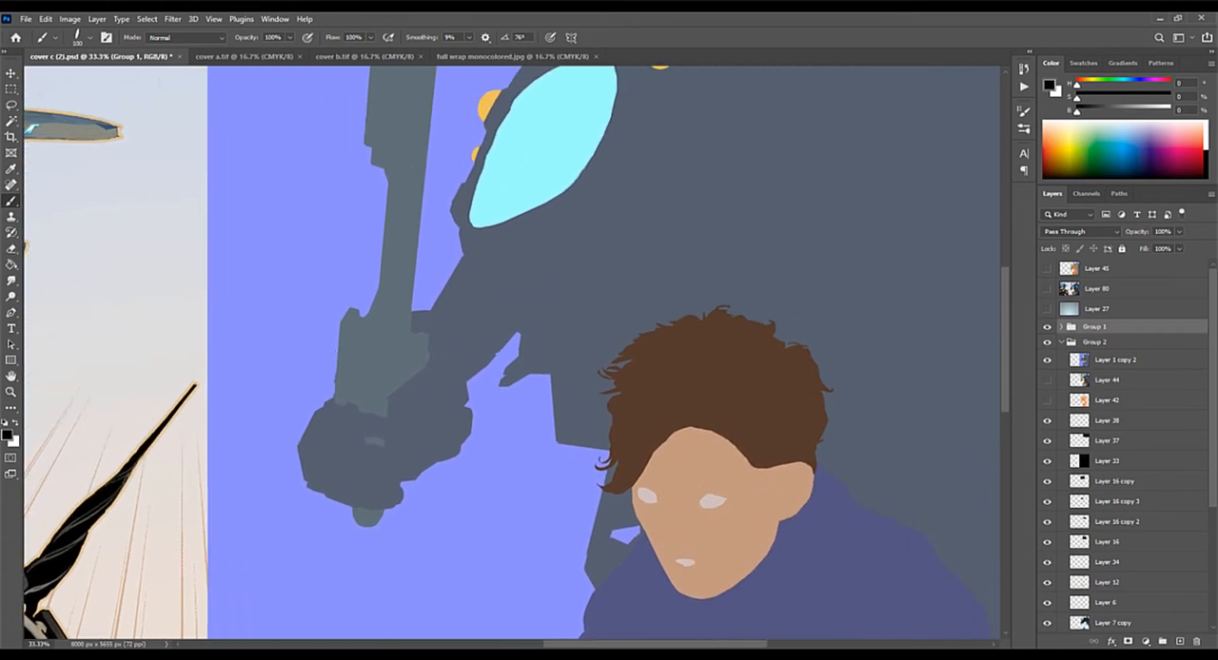
left_click(11, 122)
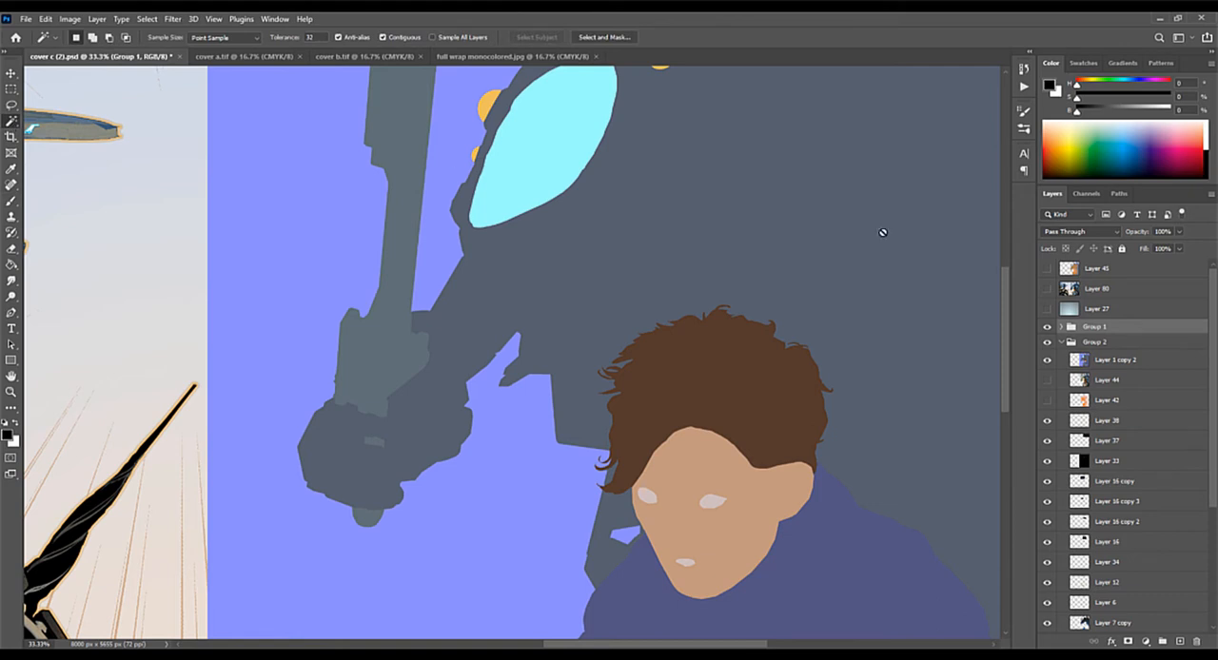
left_click(1116, 361)
left_click(747, 386)
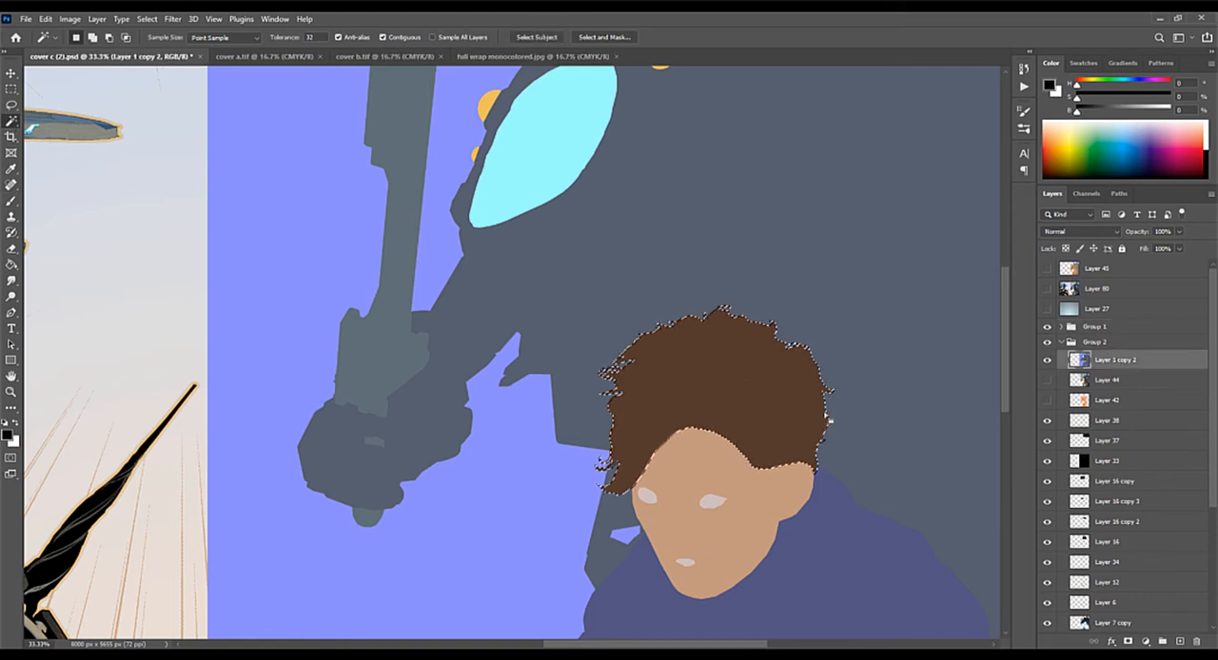
Step: Set the Magic Wand tolerance to 5, select the mech's dark grey body to check its edges, and deselect it
left_click(669, 241, "shift")
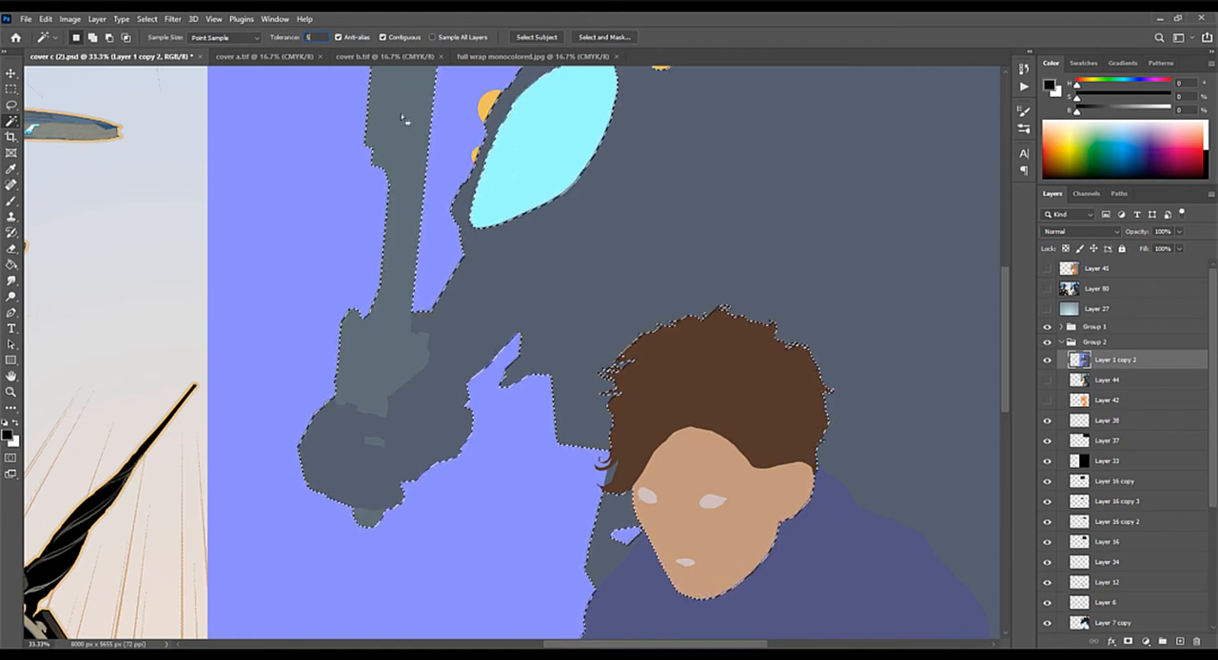
left_click(667, 247)
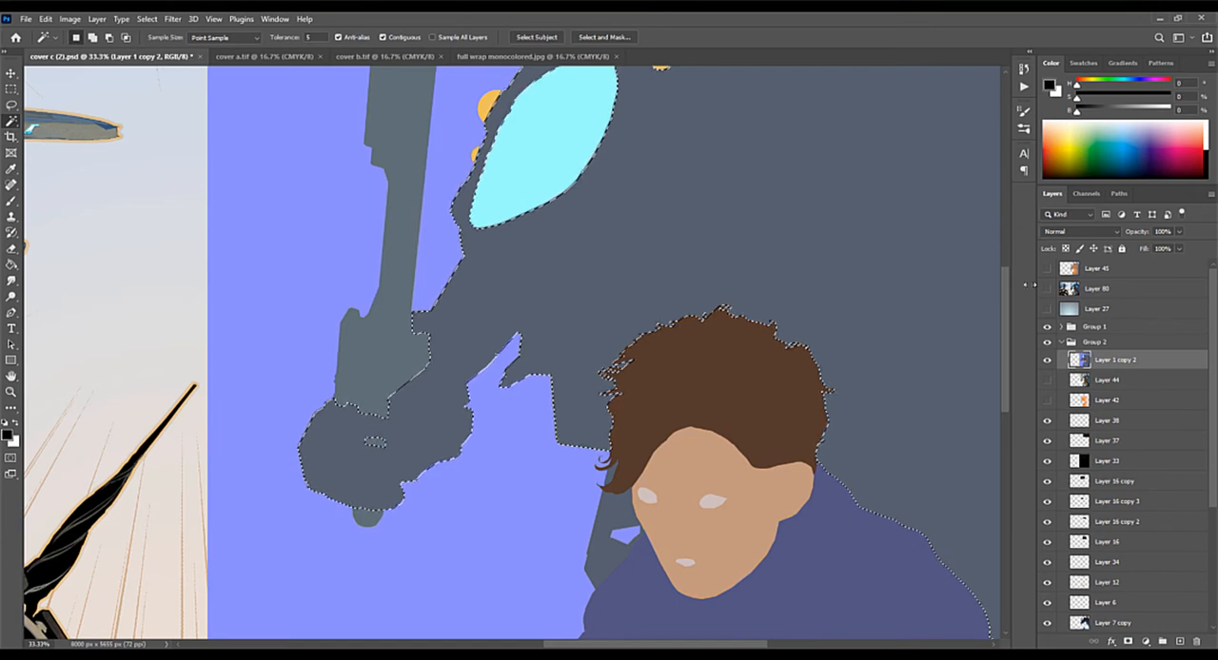
key("ctrl+plus")
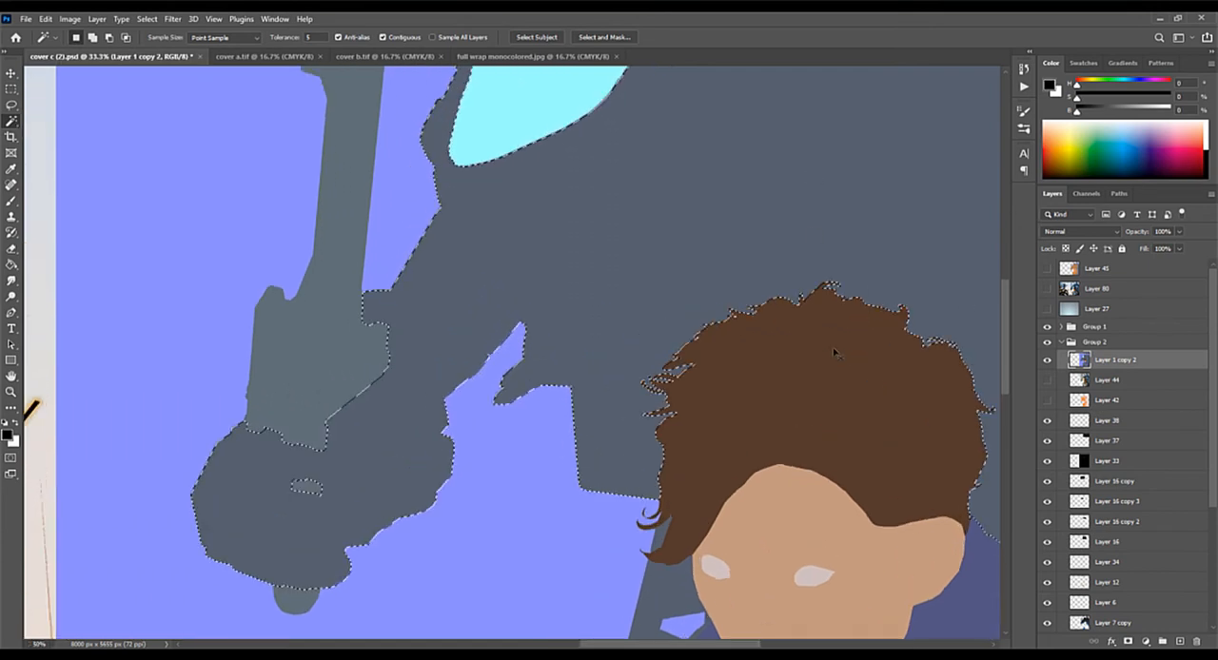
key("ctrl+plus")
key("ctrl+plus")
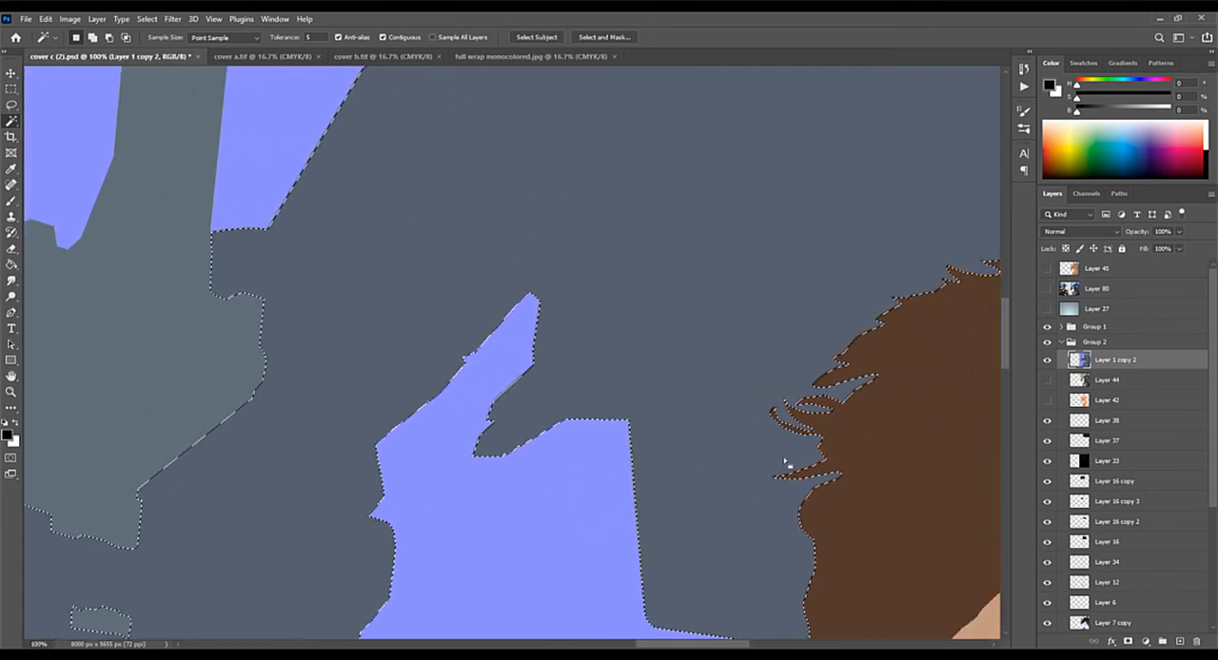
key("ctrl+d")
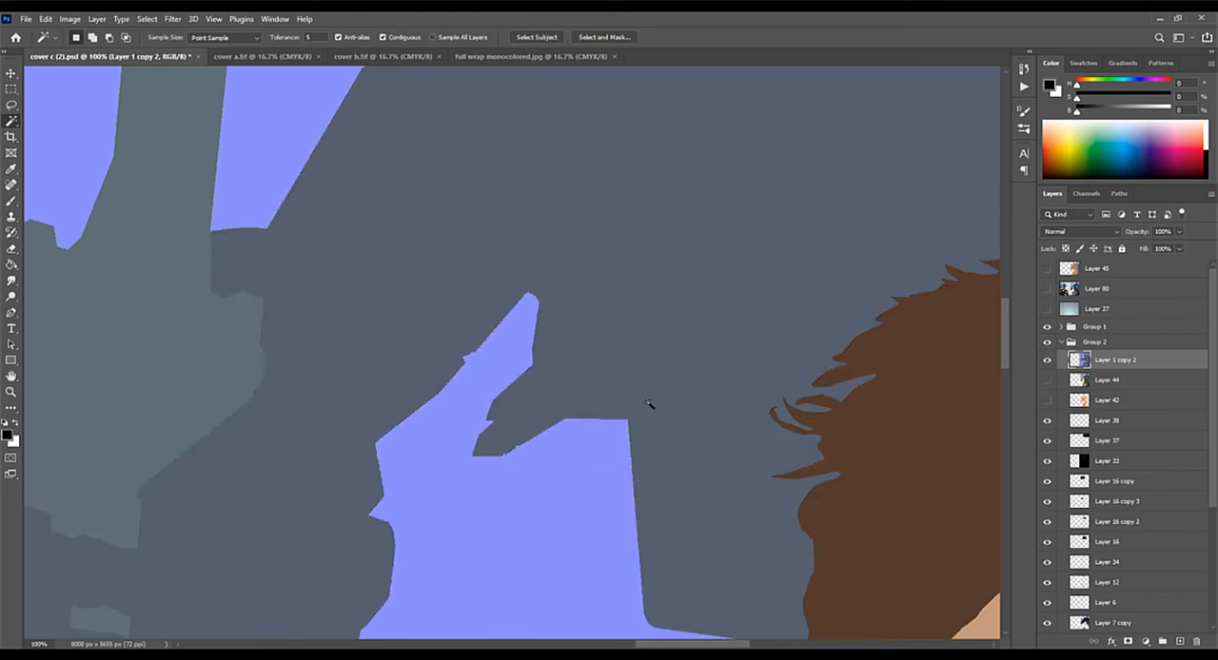
Step: Inspect the pixel edges between the purple background and the grey mech at up to 400% magnification
key("ctrl+plus")
key("ctrl+plus")
key("ctrl+plus")
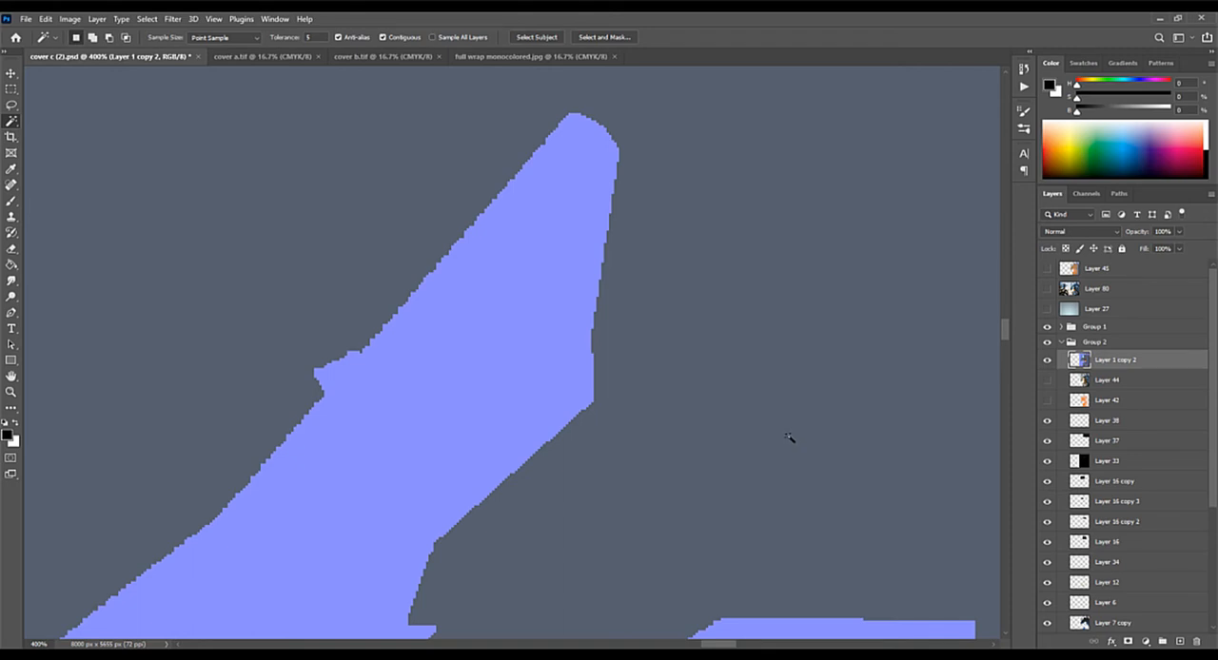
scroll(788, 437, "down", 5)
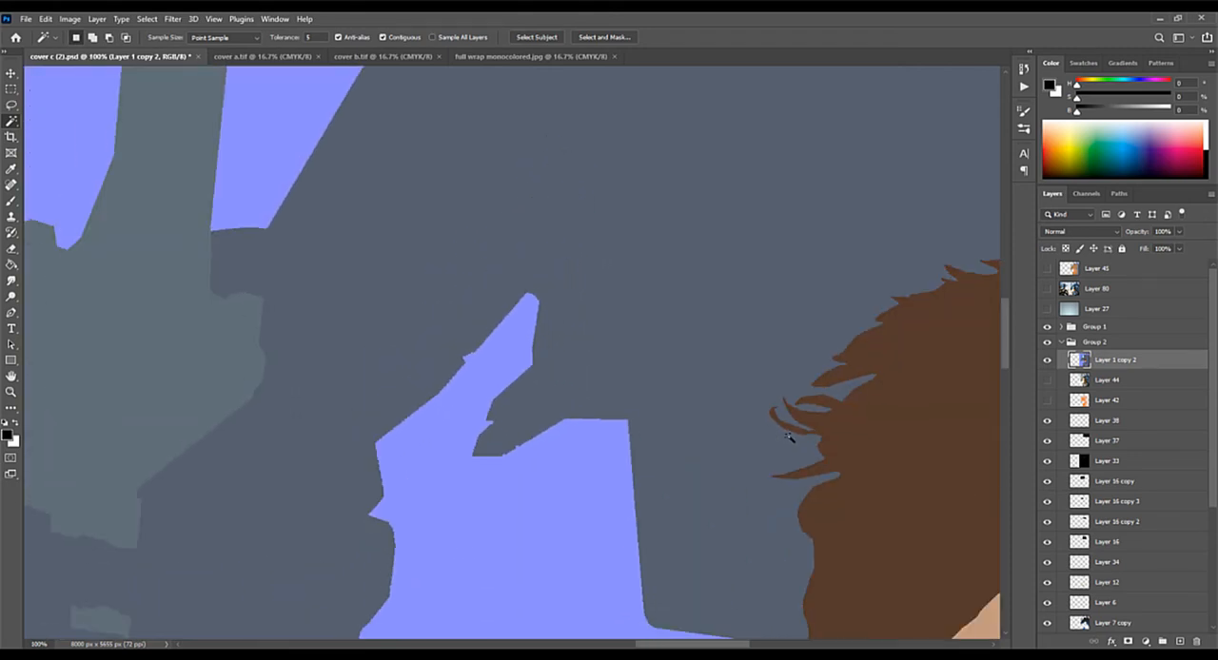
scroll(788, 438, "down", 1)
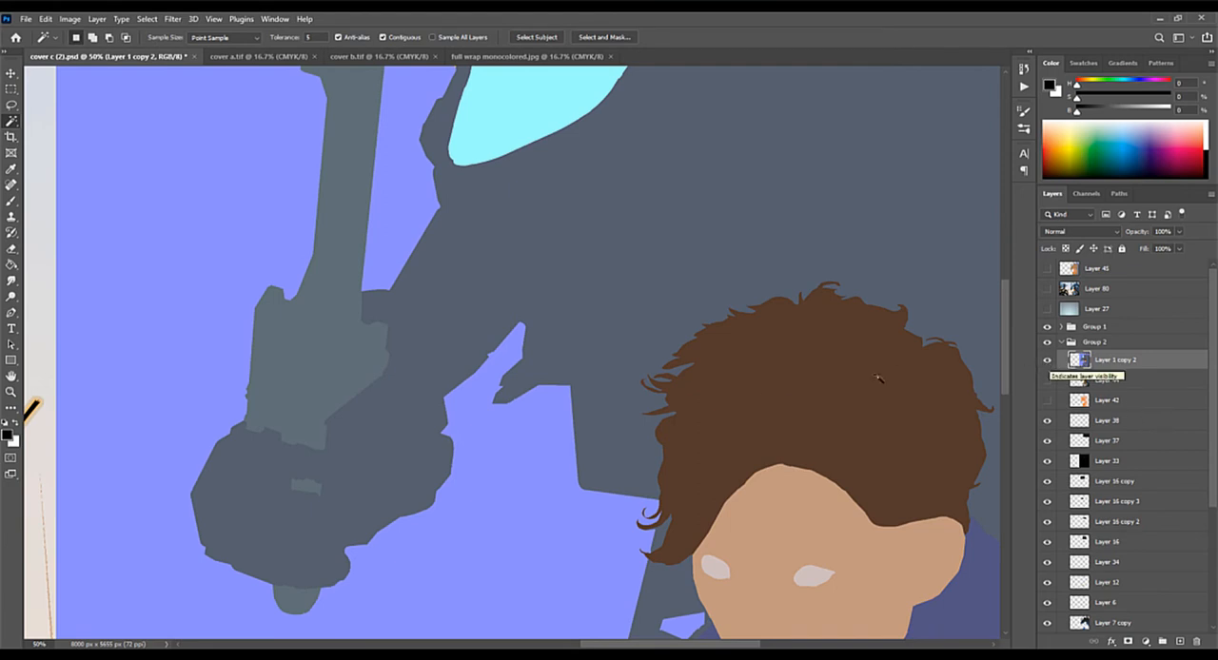
Step: Lasso a freehand oval on the mech's dark grey body and fill it with yellow
left_click(11, 105)
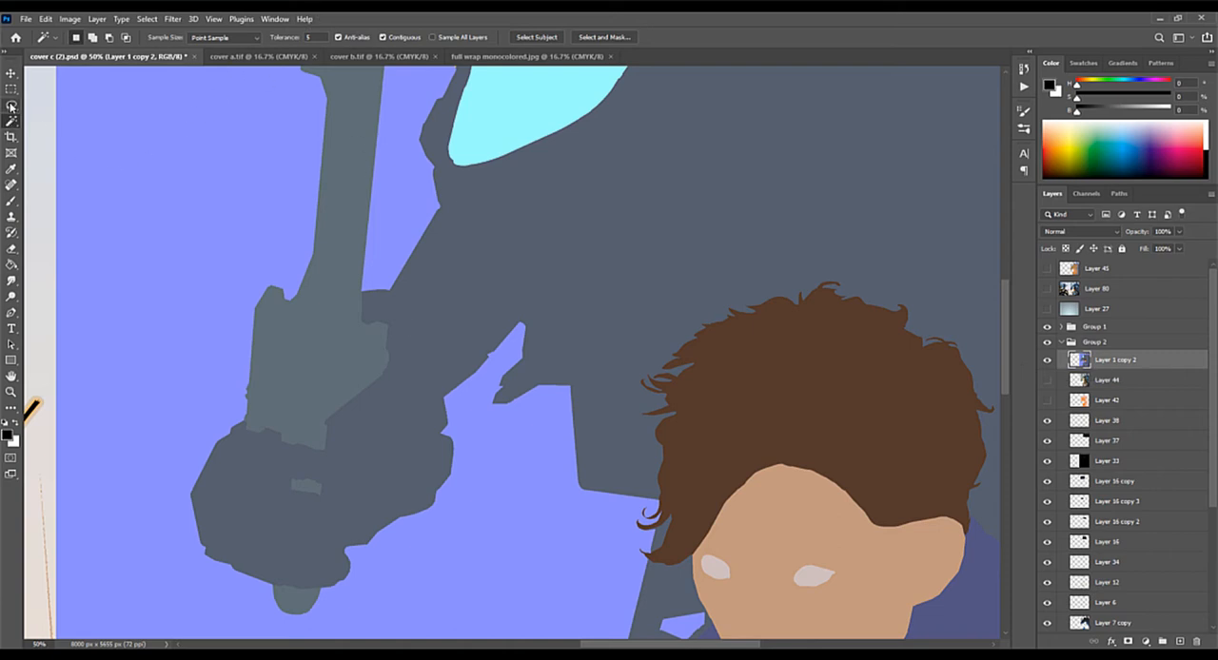
key("ctrl+plus")
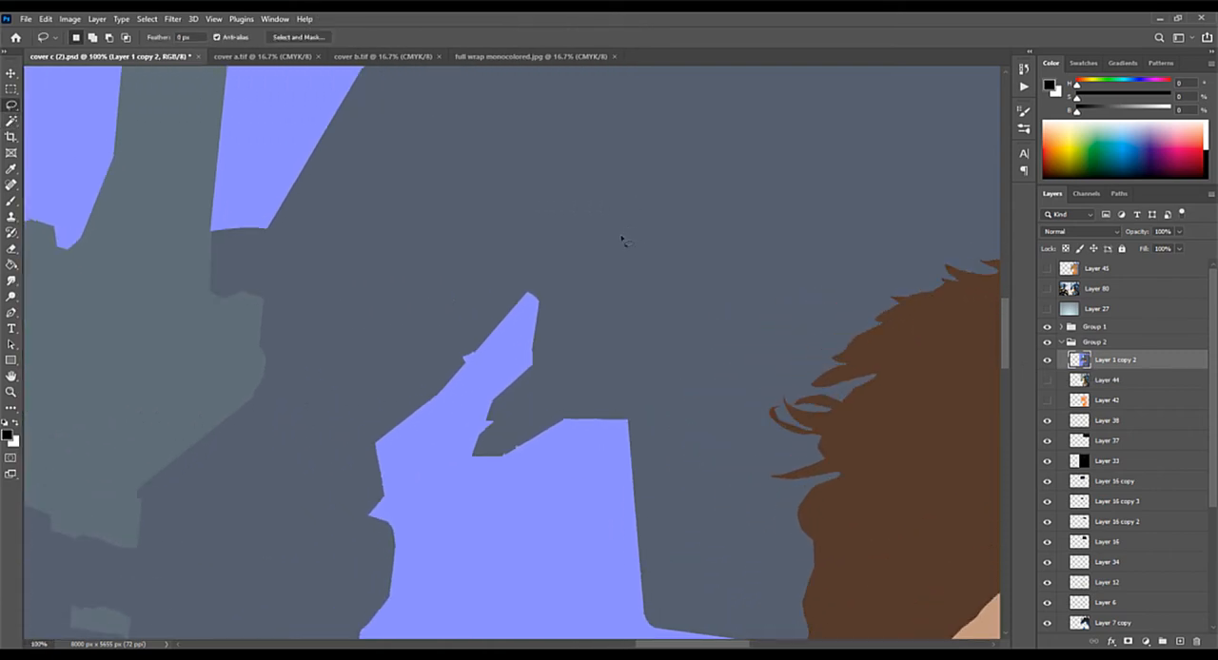
mouse_move(721, 145)
left_mouse_down()
mouse_move(673, 227)
mouse_move(768, 200)
mouse_move(793, 169)
left_mouse_up()
left_click(1072, 141)
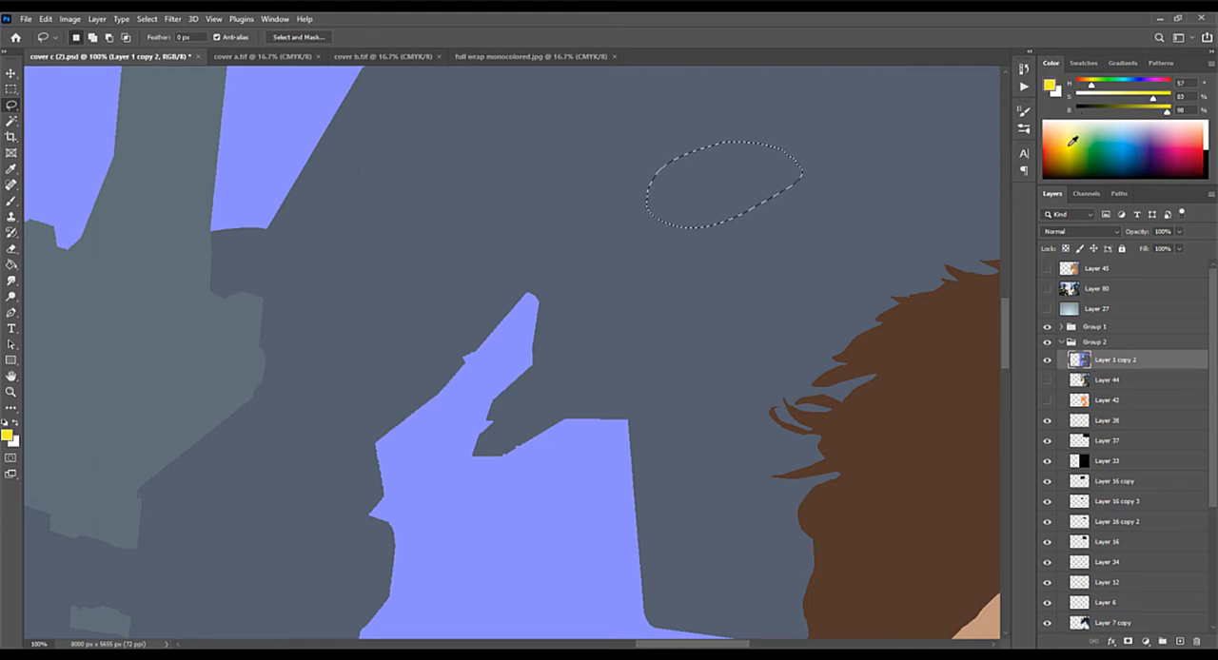
key("alt+BackSpace")
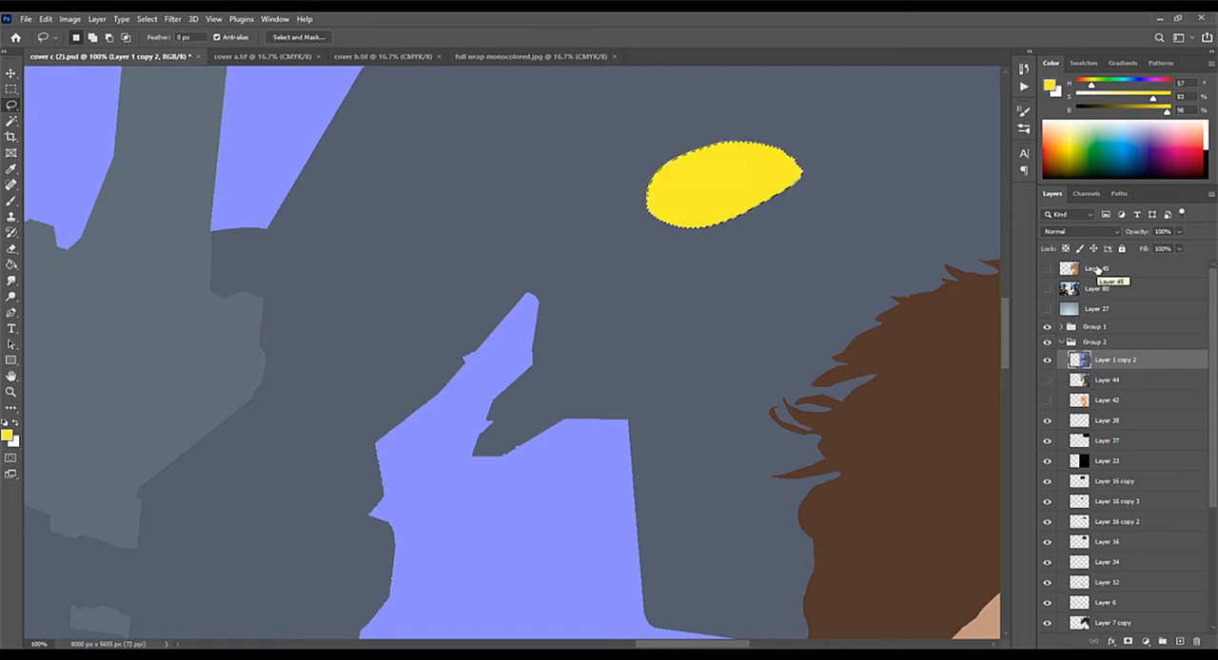
Step: Select the yellow oval with the Magic Wand, fill it with orange, and deselect it
key("ctrl+plus")
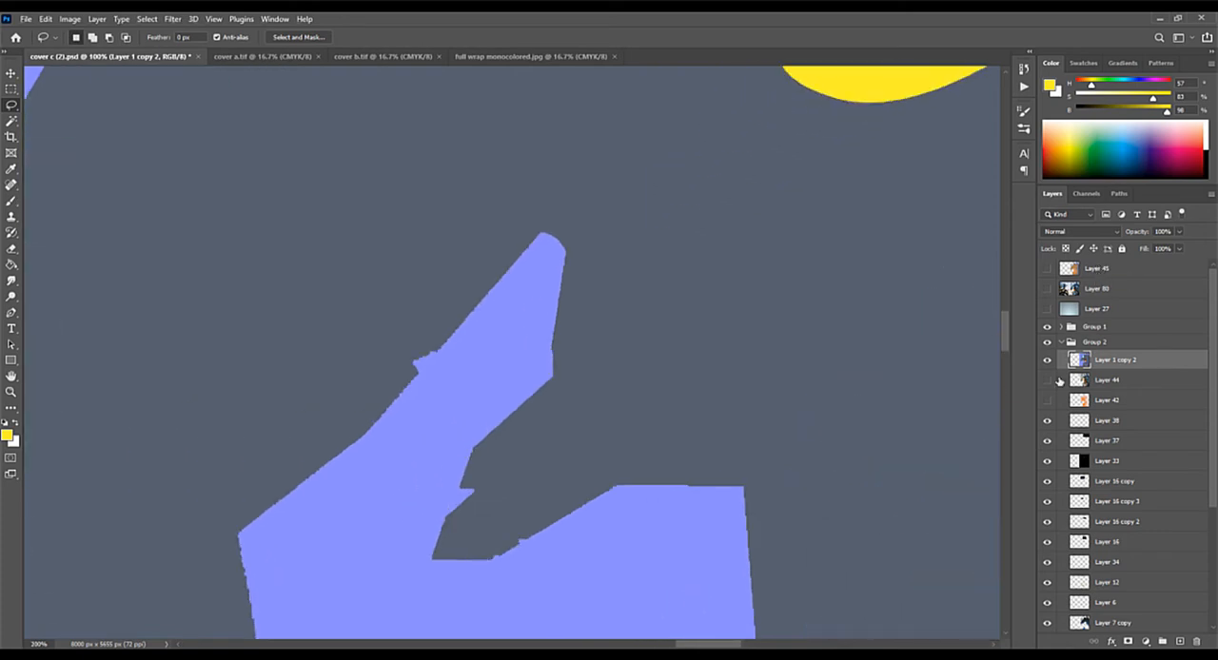
key("ctrl+plus")
left_click_drag(888, 302, 623, 548)
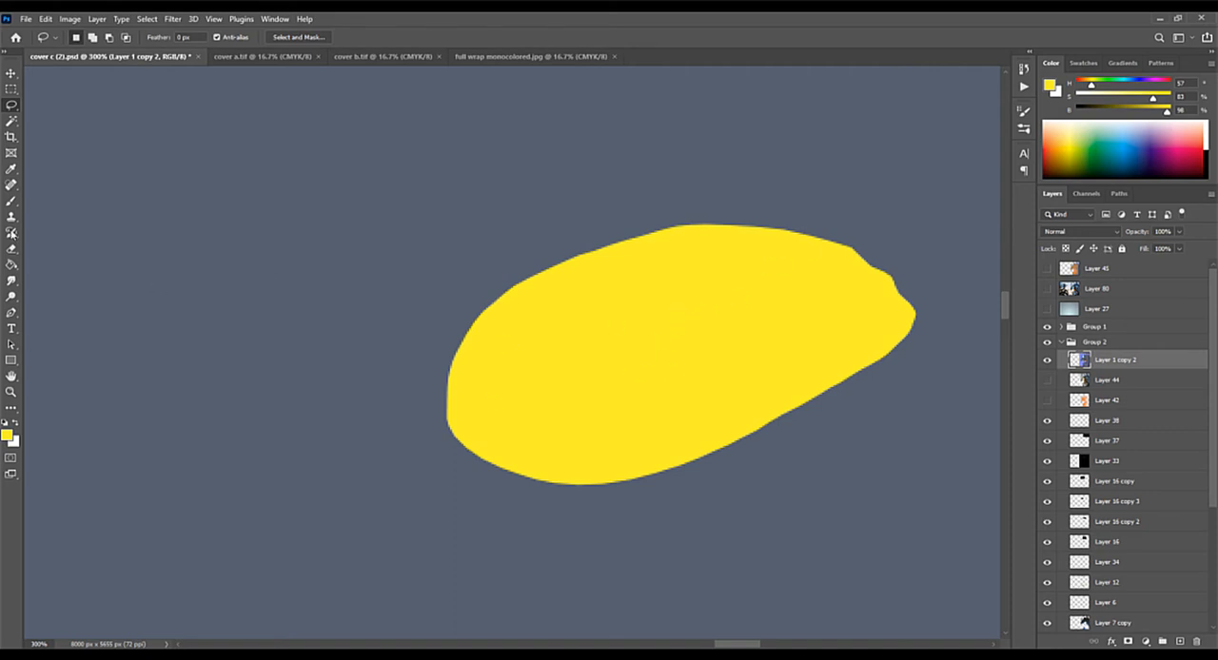
left_click(12, 121)
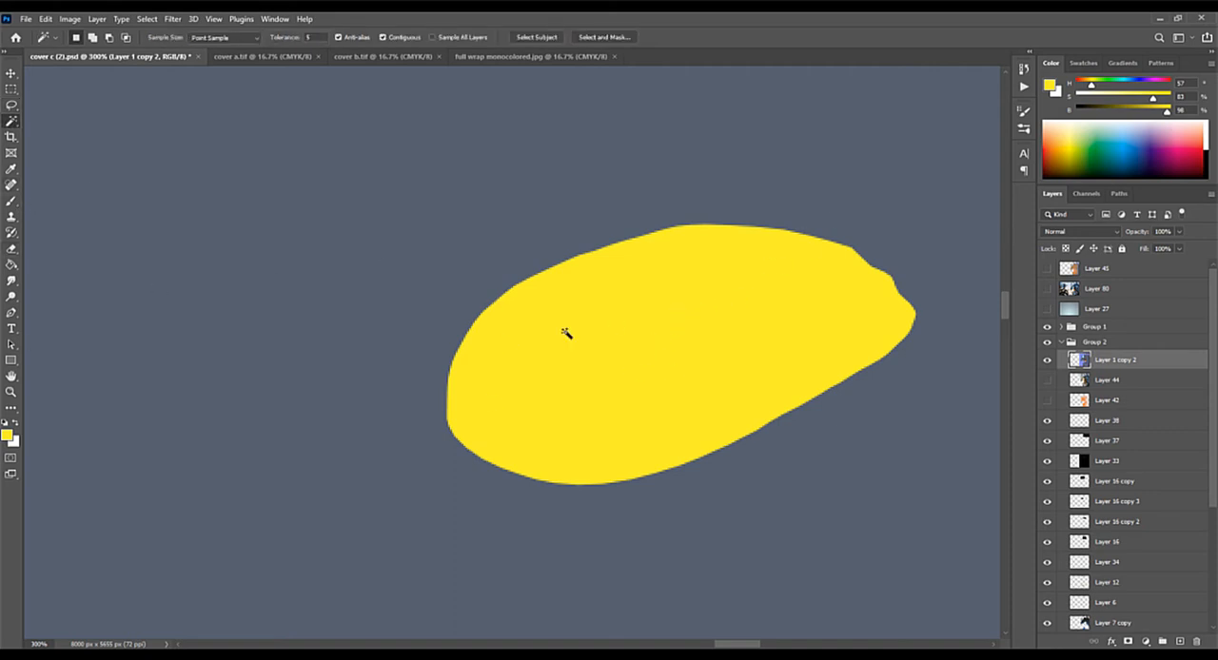
left_click(624, 371)
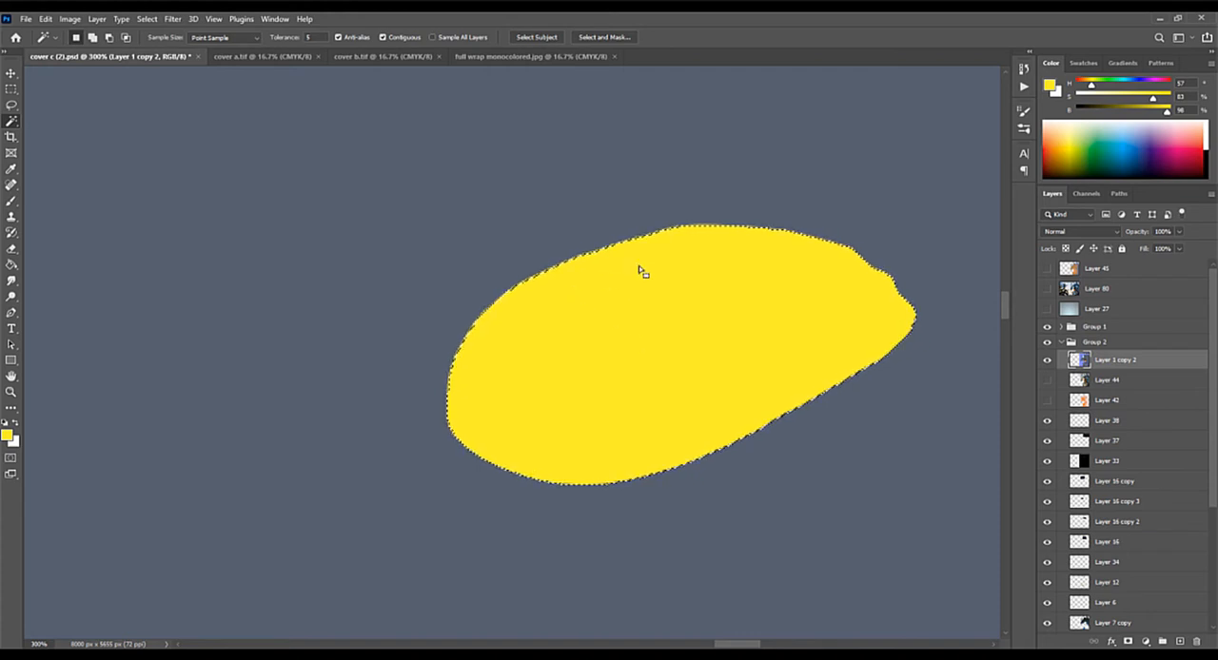
left_click(1052, 147)
key("alt+BackSpace")
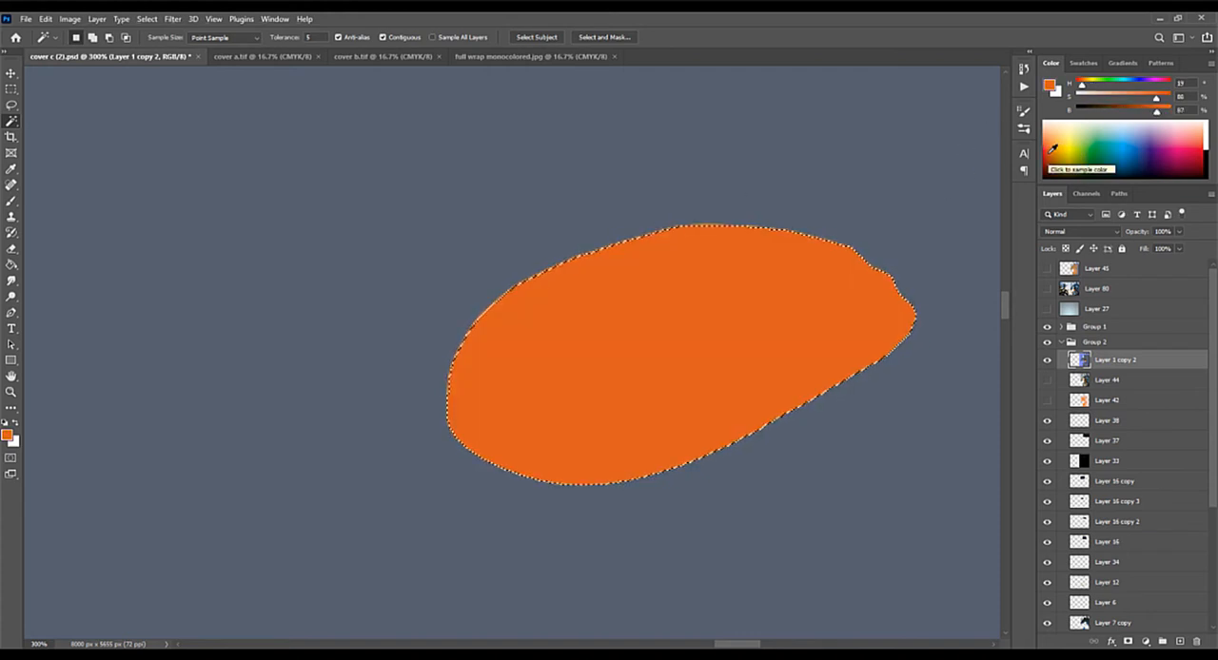
key("ctrl+d")
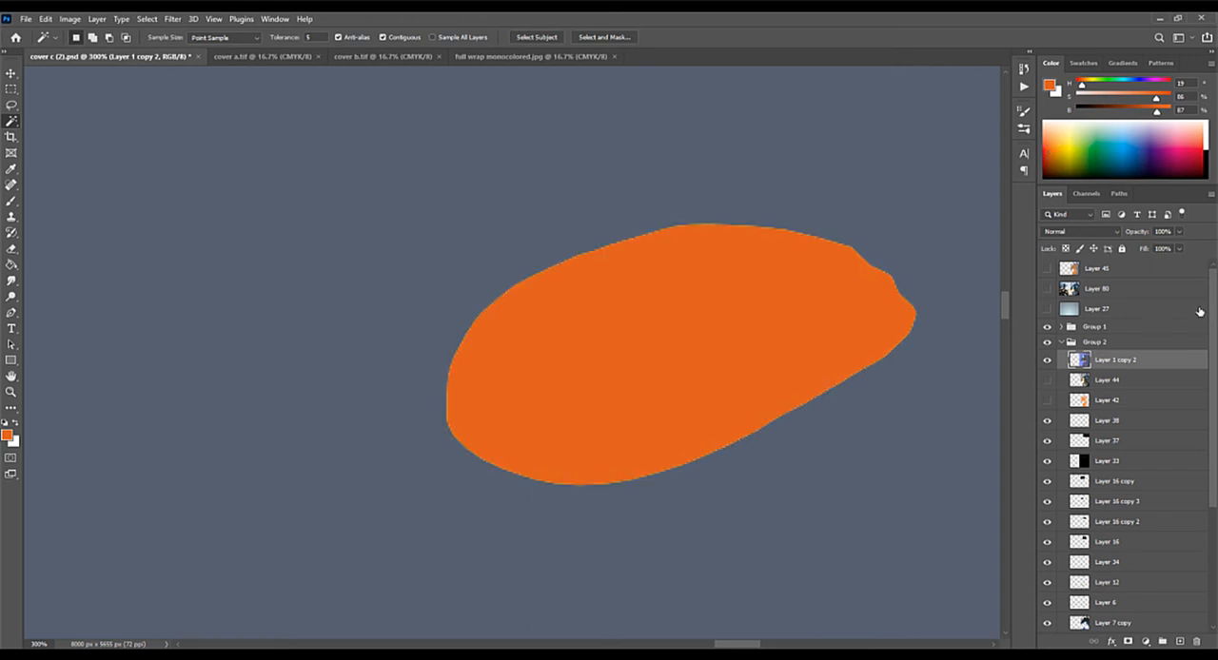
Step: Undo the orange recolouring, remove the yellow oval from the mech's body, and clear the selection
key("ctrl+plus")
key("ctrl+plus")
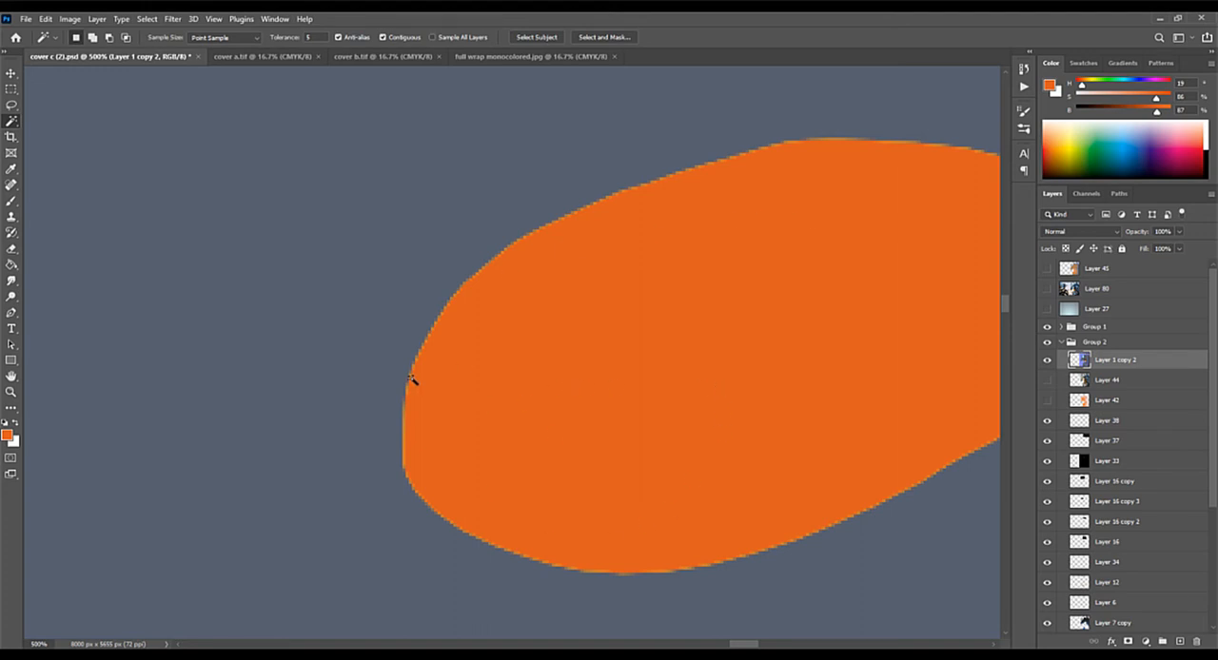
key("ctrl+minus")
key("ctrl+minus")
key("ctrl+minus")
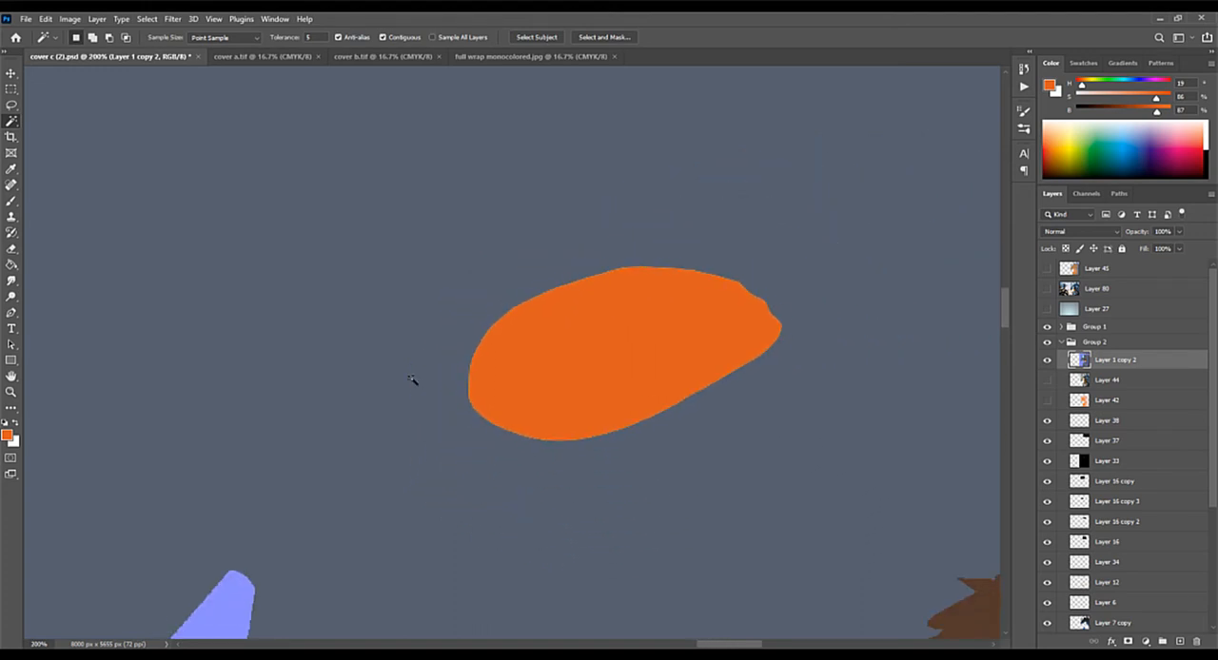
key("ctrl+z")
key("ctrl+z")
key("ctrl+z")
key("ctrl+shift+z")
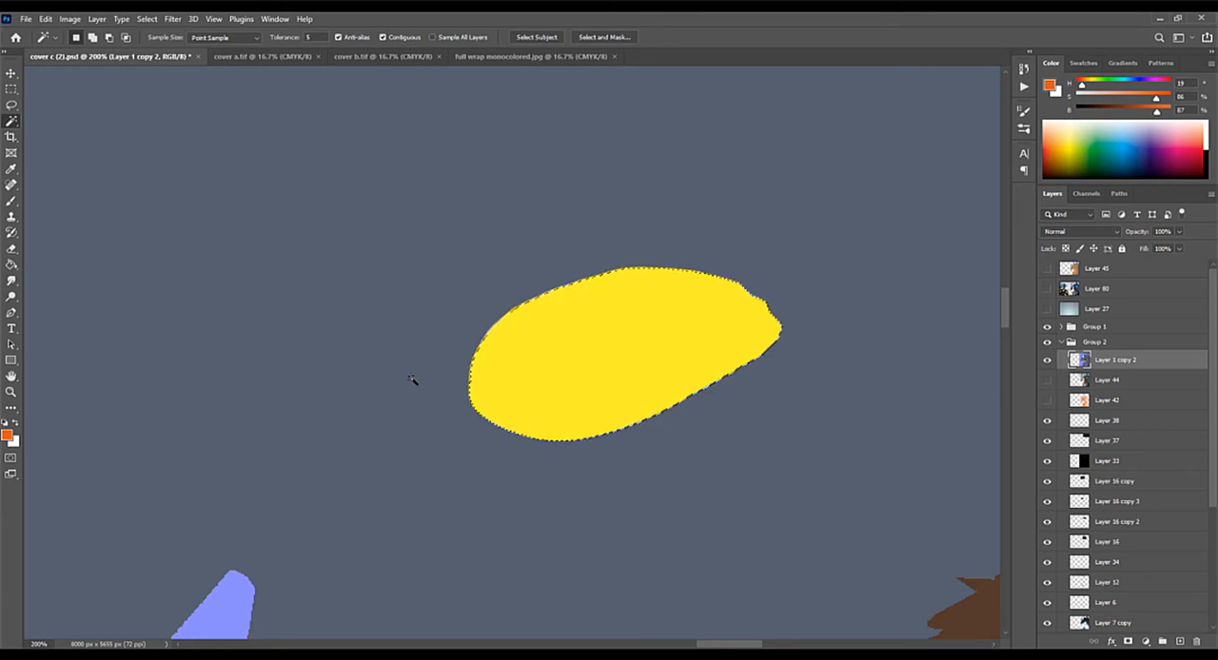
key("Delete")
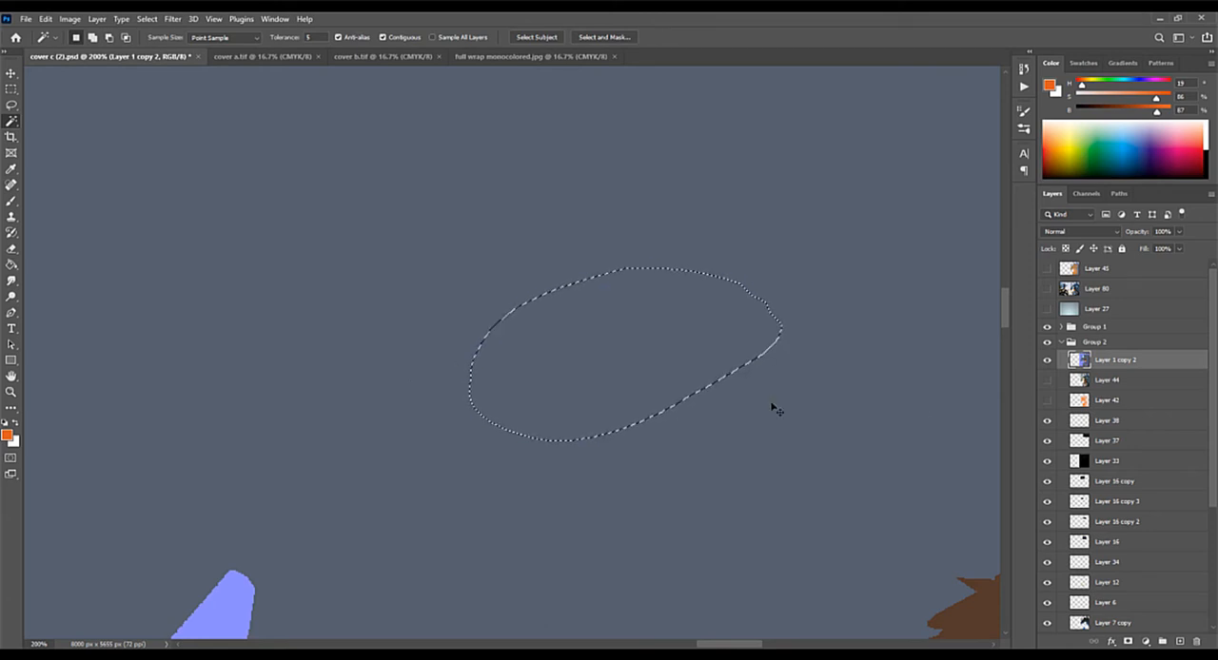
key("ctrl+d")
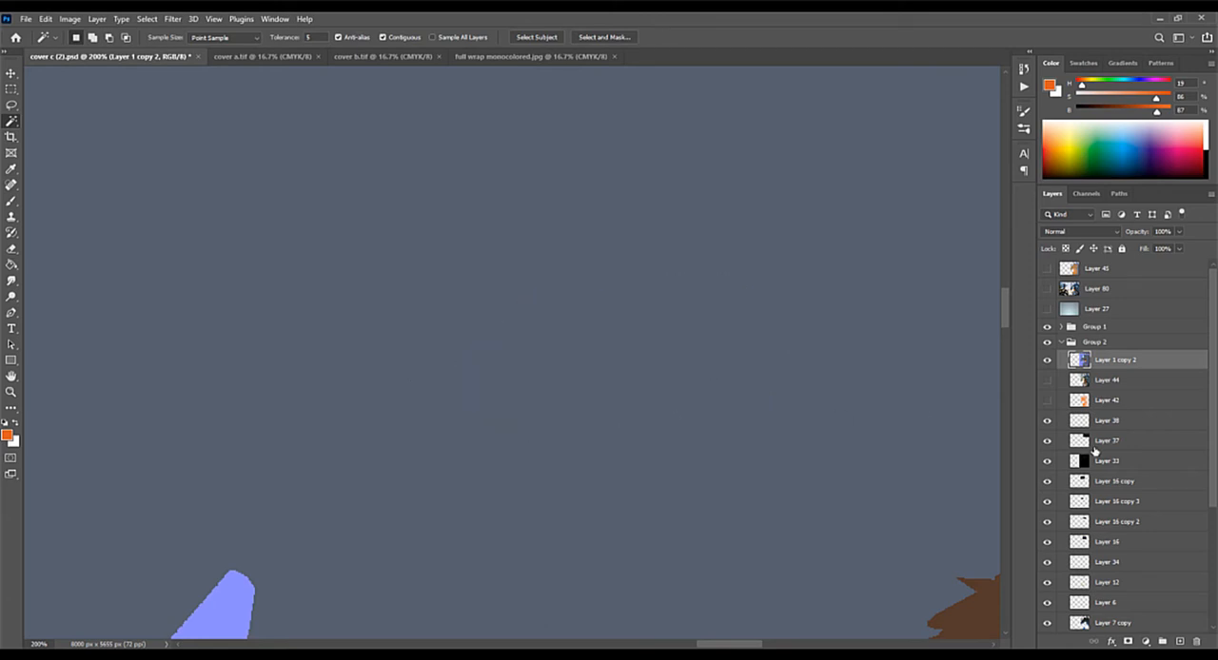
Step: Hide the flat colour layer Layer 1 copy 2 to show the rendered woman and mech
left_click(1047, 360)
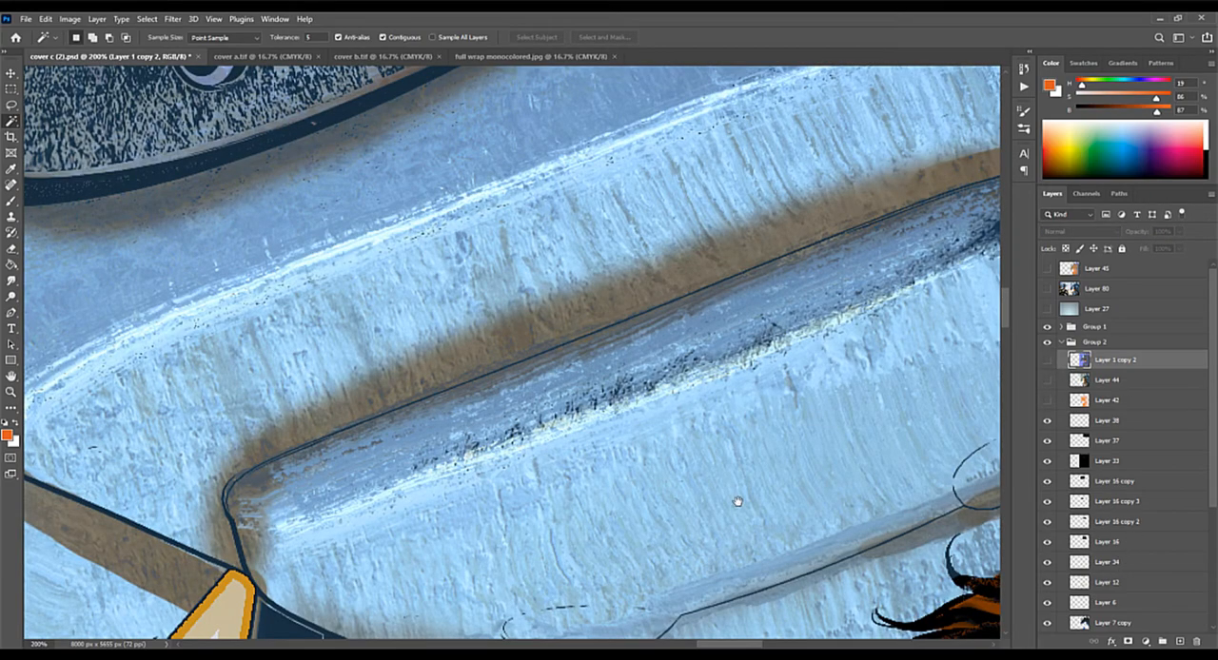
key("ctrl+minus")
key("ctrl+minus")
key("ctrl+minus")
key("ctrl+minus")
key("ctrl+minus")
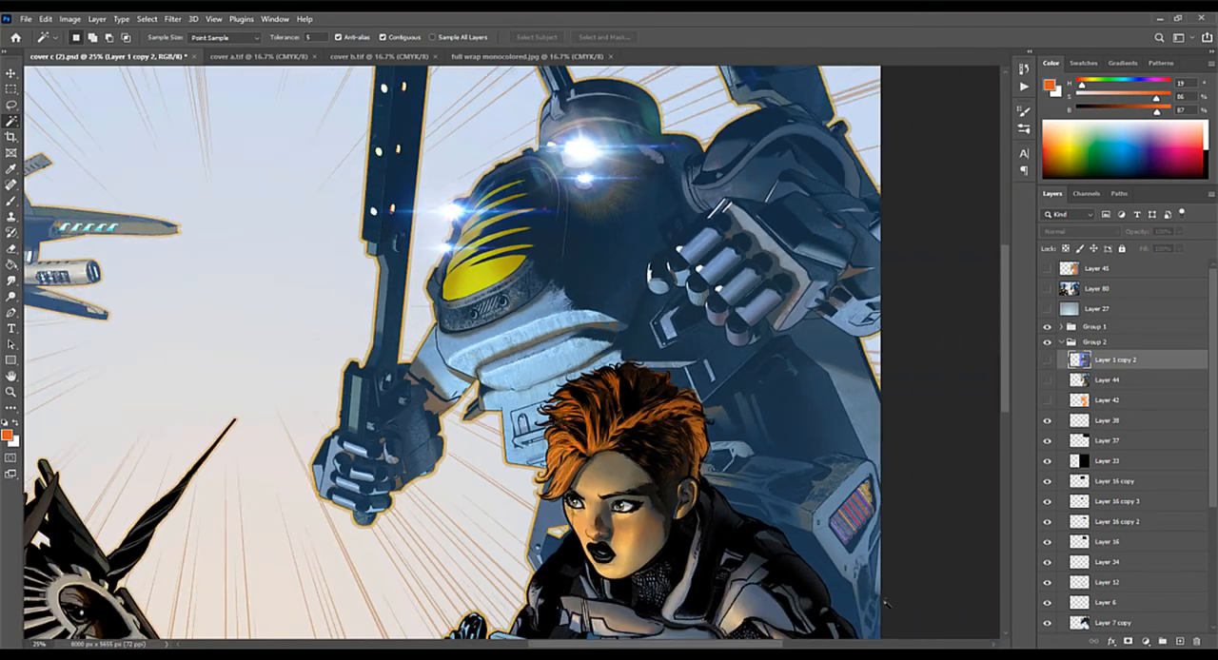
left_click_drag(790, 531, 784, 357)
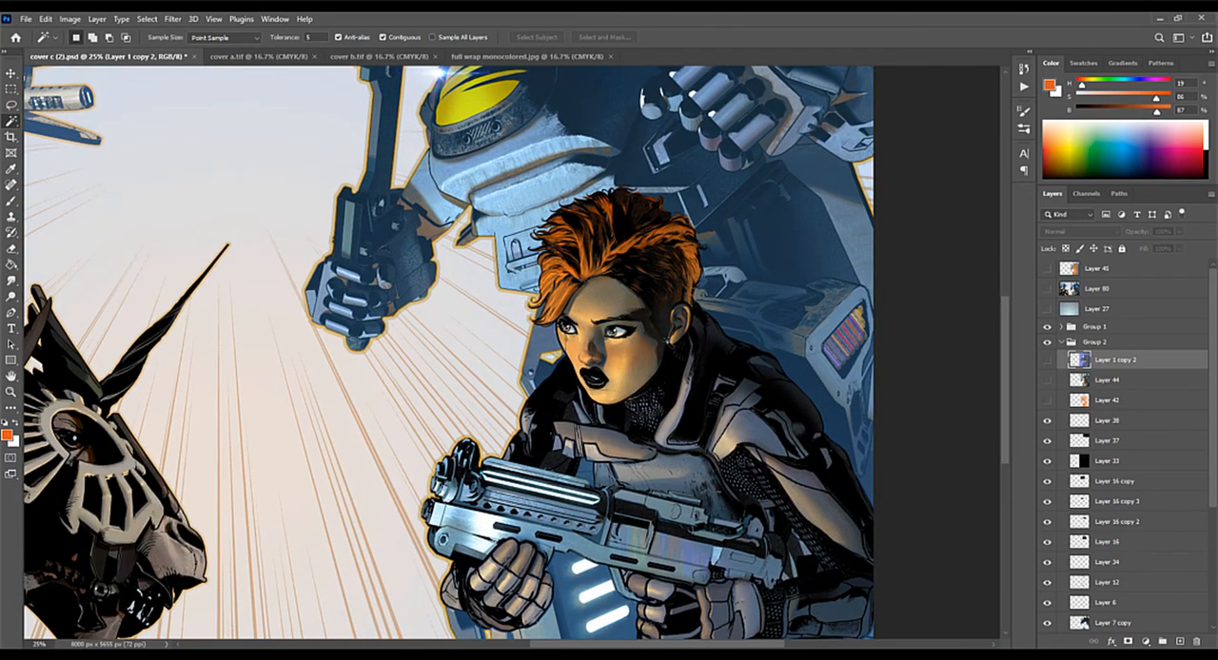
Step: Examine the rendering of the woman's face, hair and armour and the mech behind her at 50% magnification
key("ctrl+plus")
key("ctrl+plus")
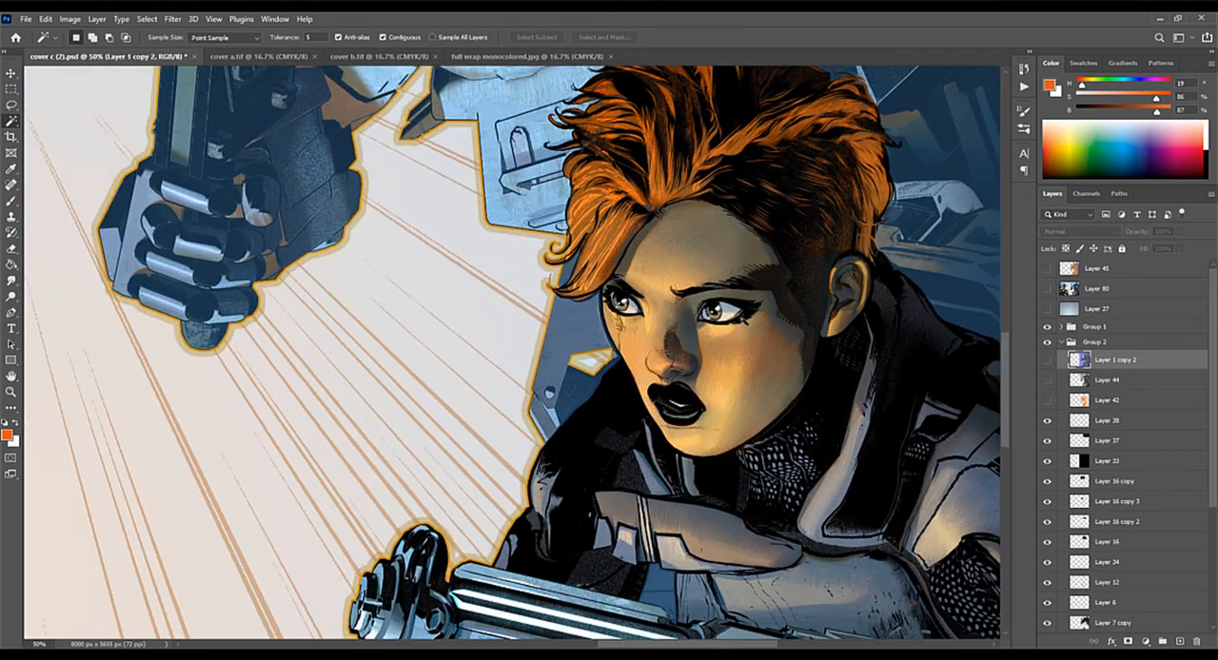
left_click_drag(770, 270, 722, 353)
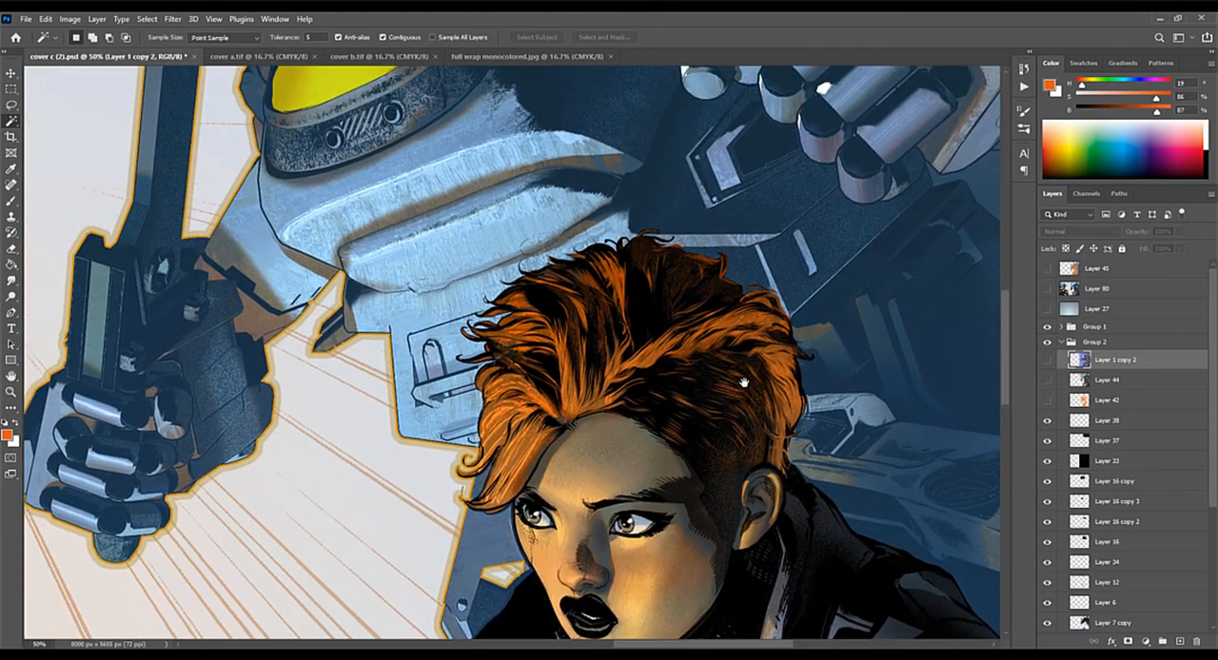
left_click_drag(726, 400, 726, 495)
left_click_drag(720, 330, 621, 394)
mouse_move(597, 340)
left_mouse_down()
mouse_move(620, 372)
mouse_move(650, 356)
mouse_move(606, 304)
mouse_move(604, 353)
left_mouse_up()
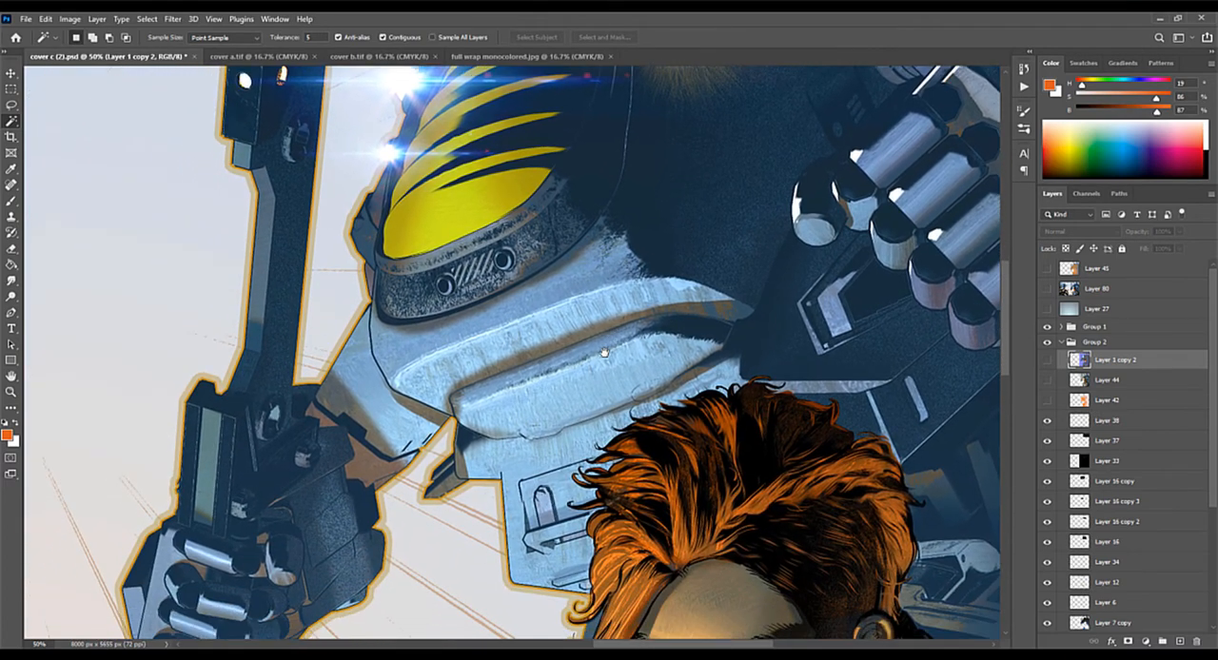
left_click_drag(671, 439, 617, 364)
left_click_drag(663, 423, 522, 307)
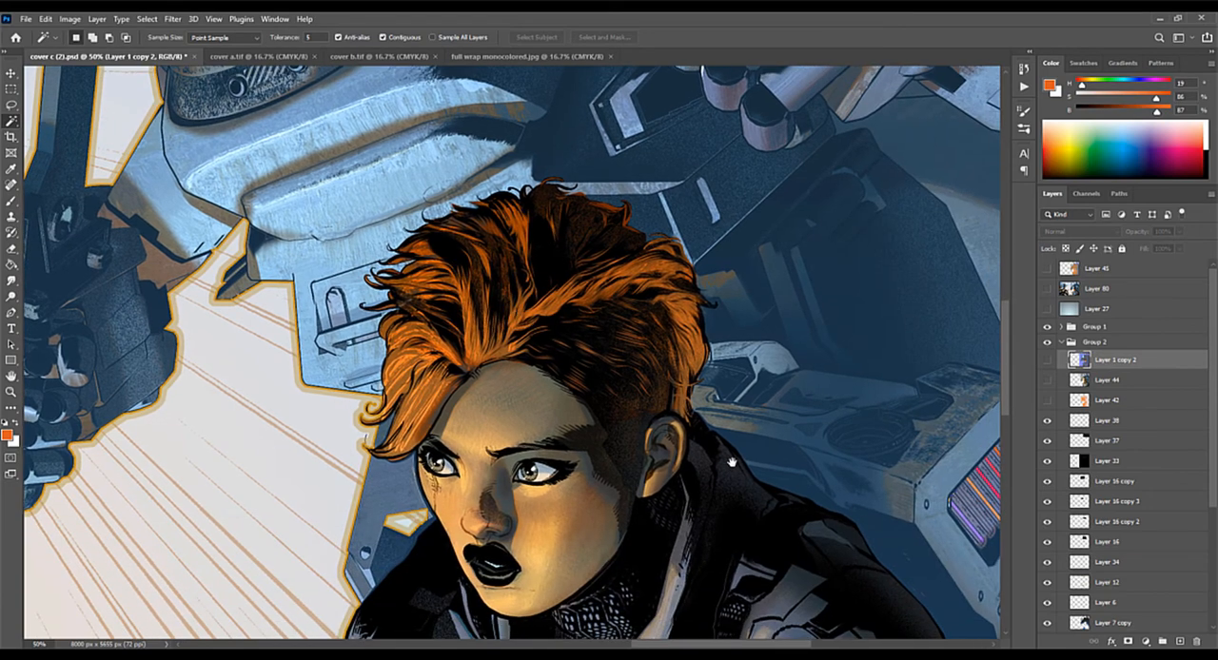
left_click_drag(732, 463, 704, 360)
left_click_drag(745, 421, 714, 336)
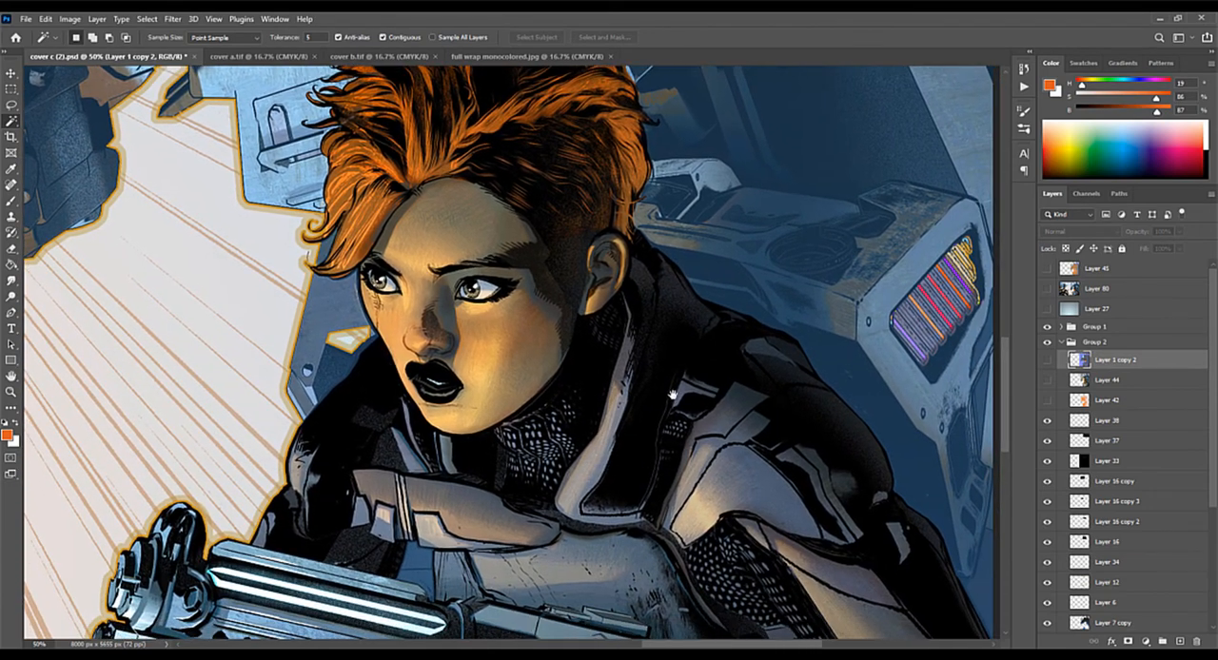
left_click_drag(776, 481, 670, 542)
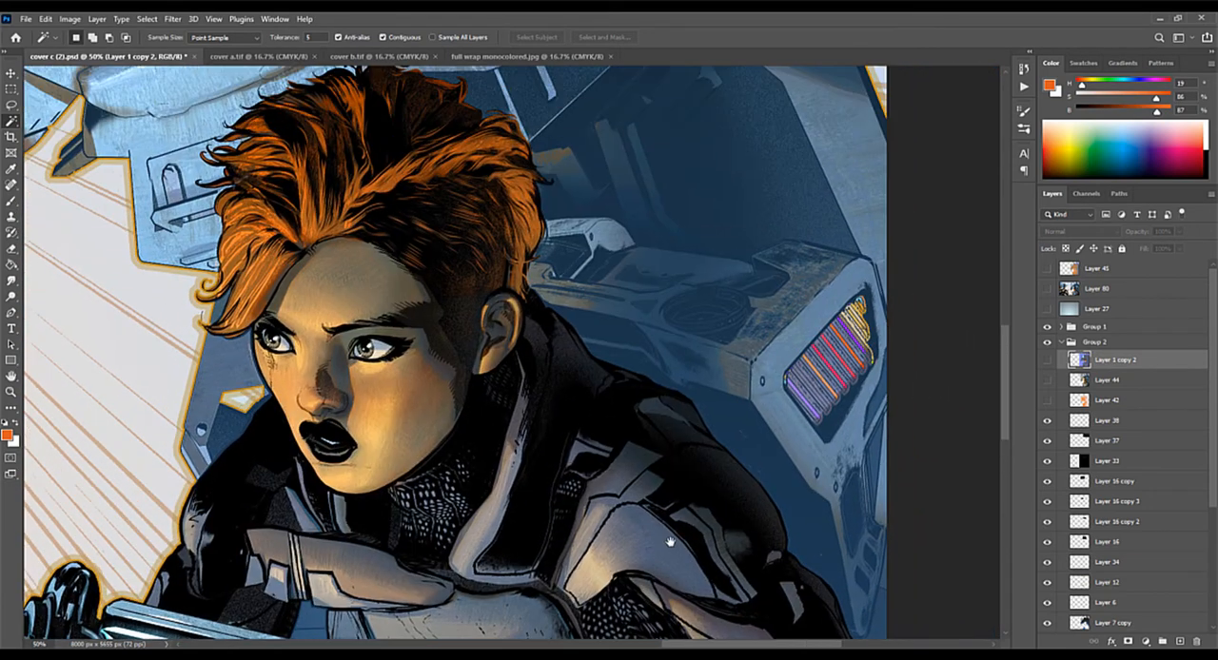
left_click_drag(652, 432, 765, 467)
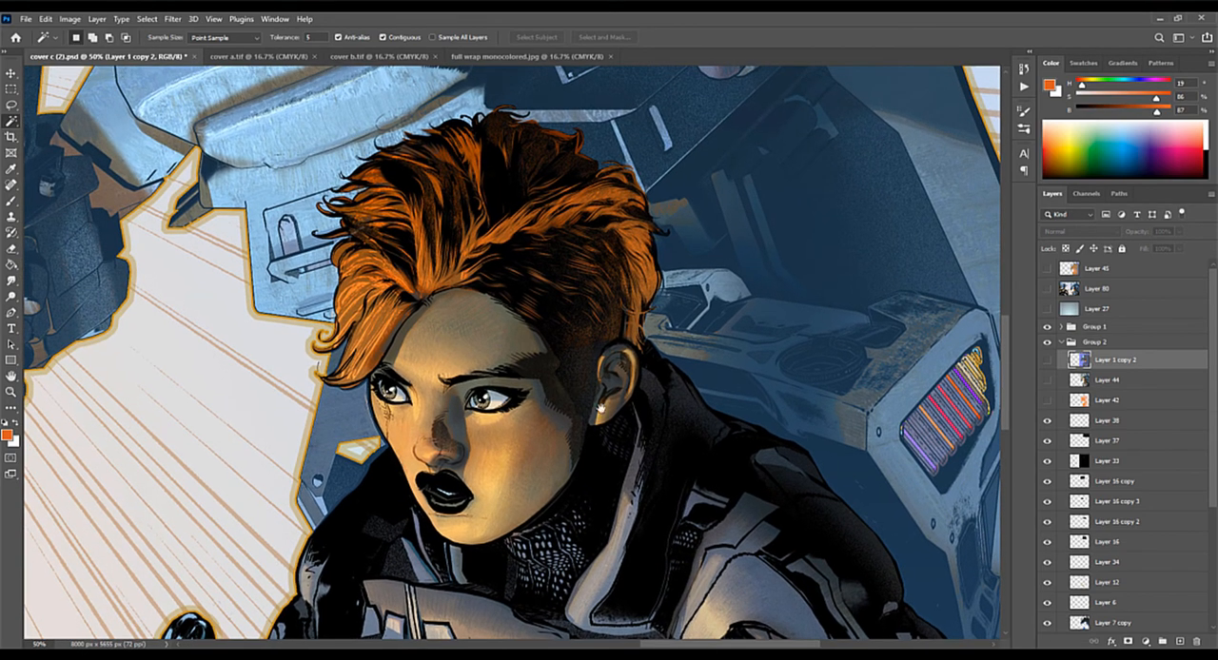
left_click_drag(372, 274, 692, 450)
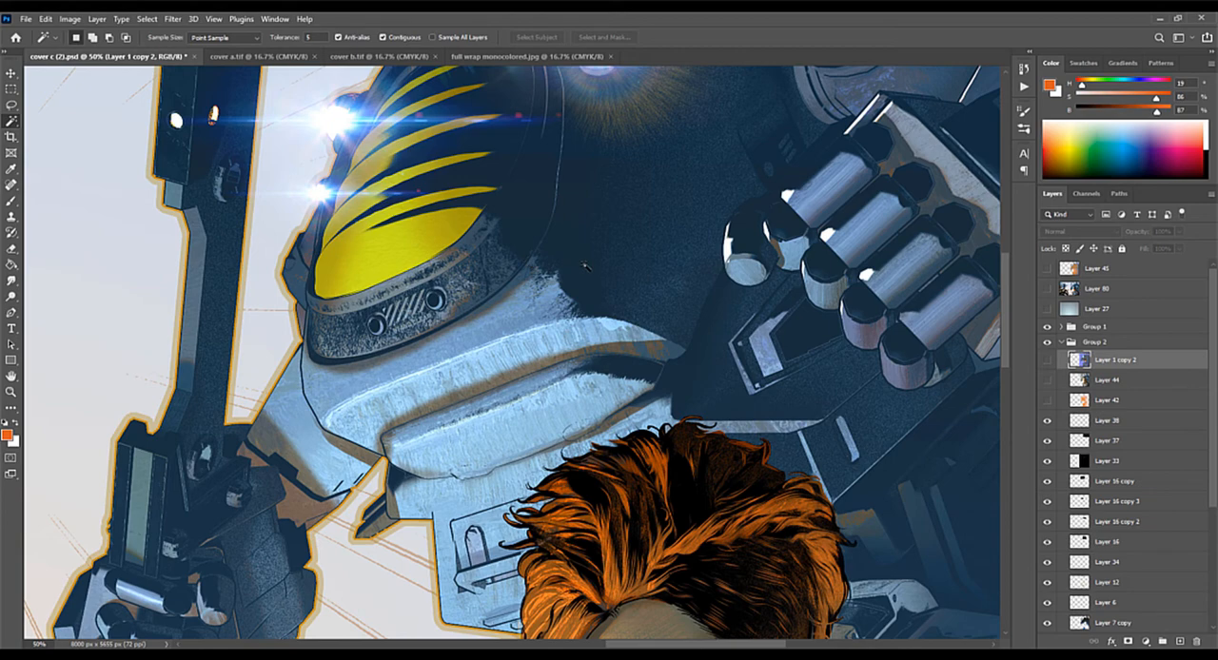
Step: Select Layer 41 copy and toggle Layer 7 copy off and on to compare its effect around the woman's gun
scroll(676, 428, "down", 10)
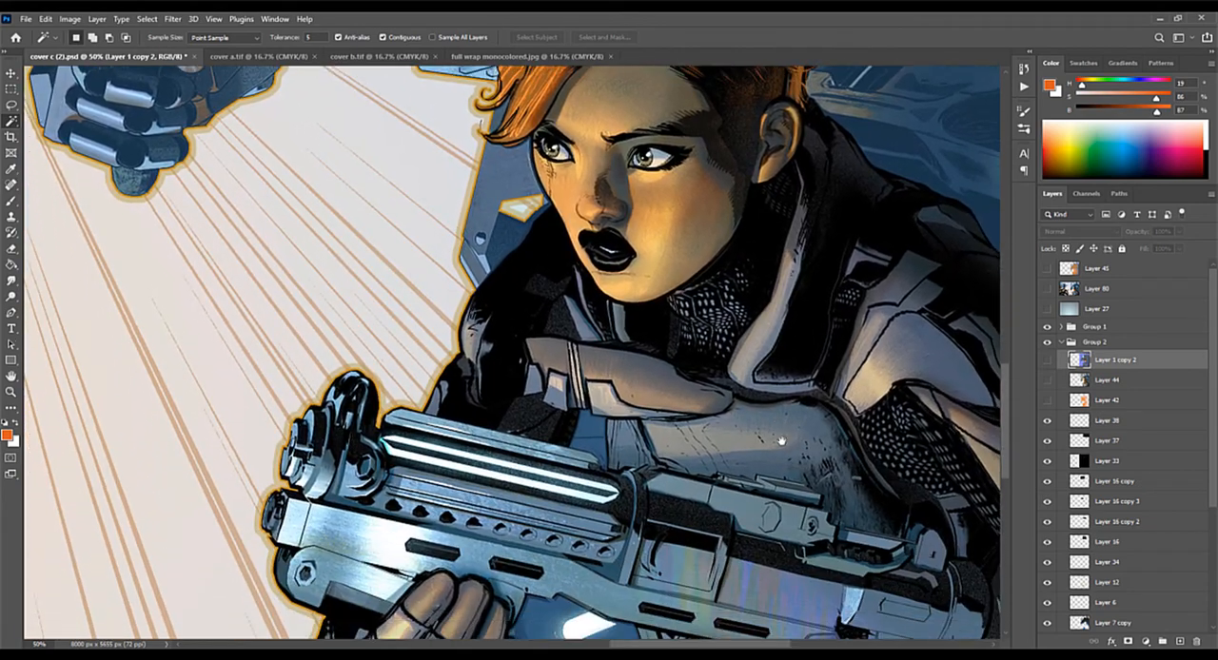
left_click_drag(780, 441, 870, 399)
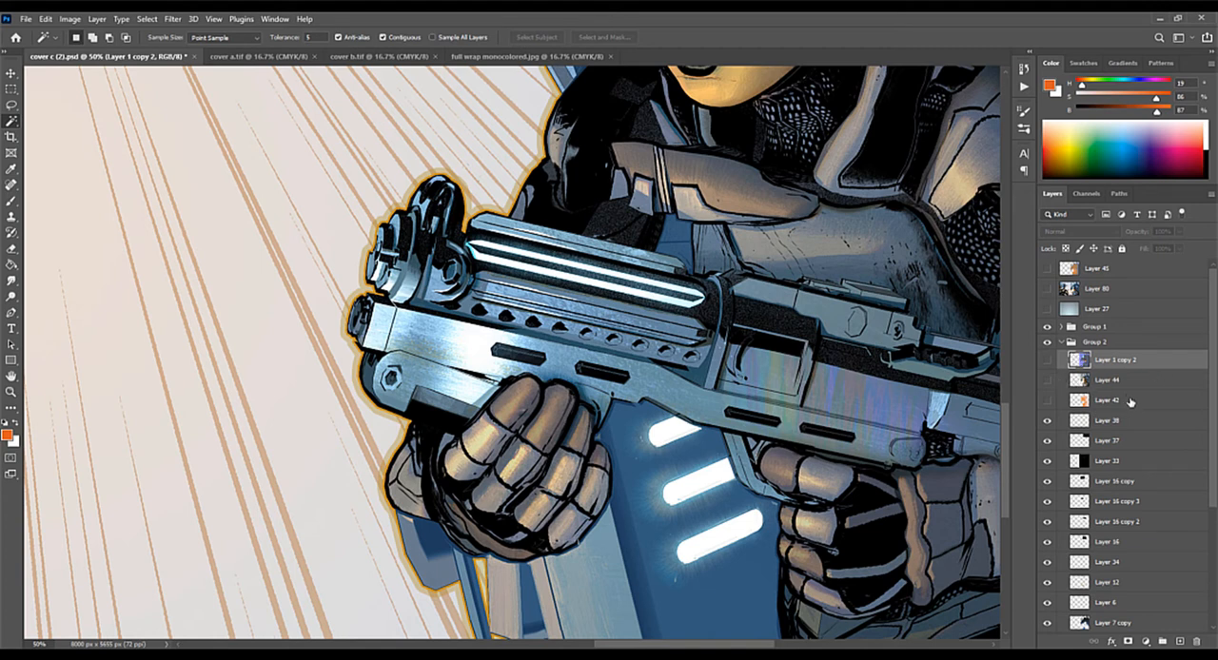
scroll(1191, 429, "down", 5)
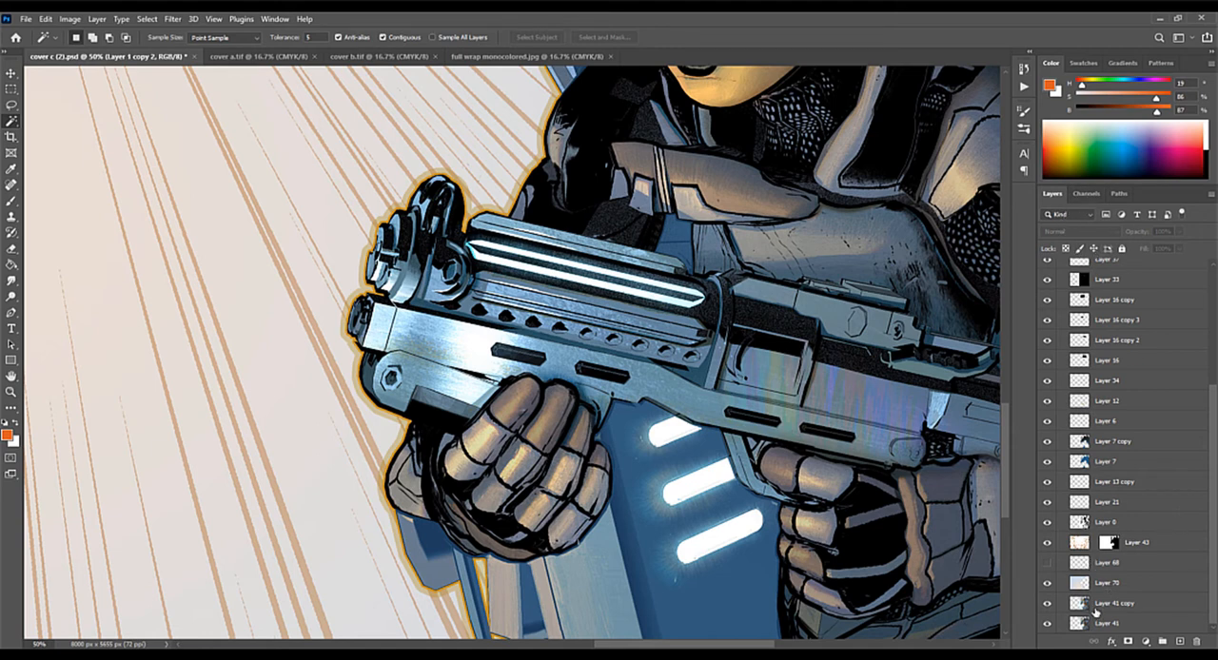
left_click(1096, 611)
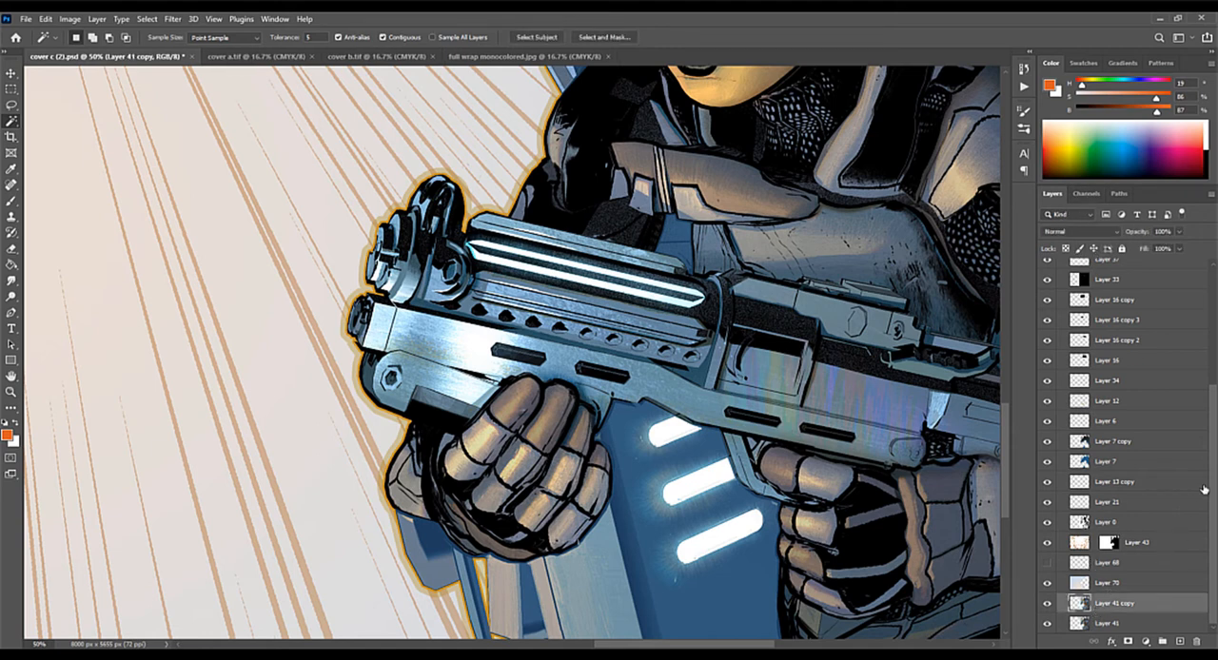
left_click(1048, 442)
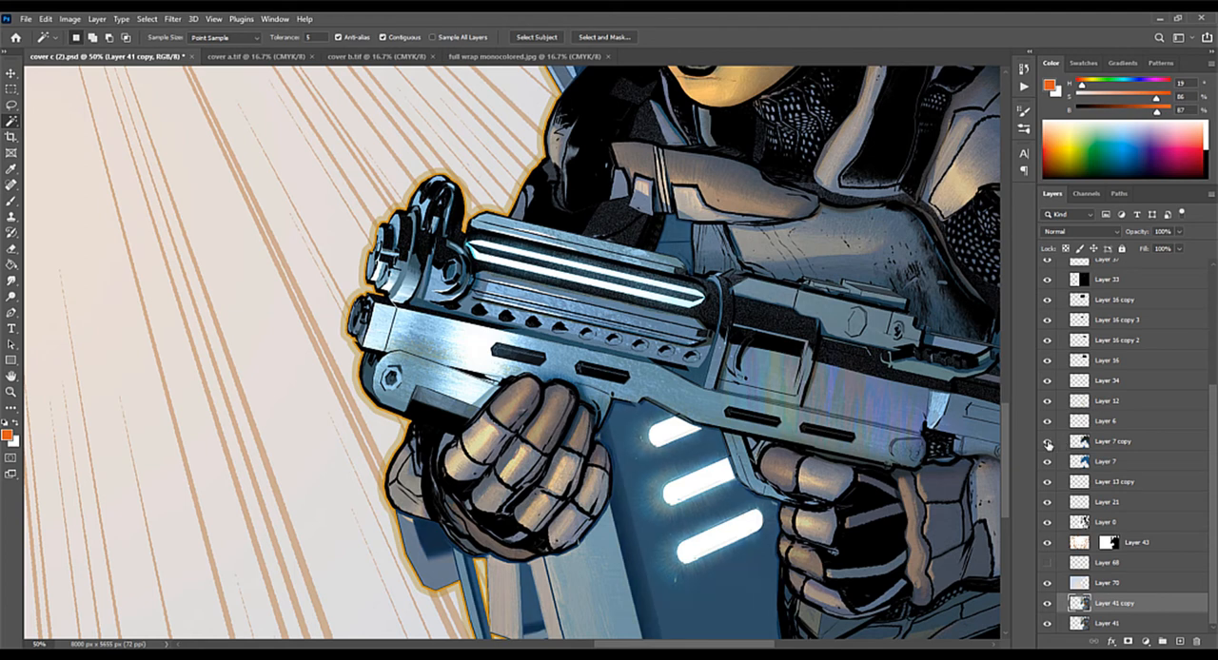
left_click(1048, 442)
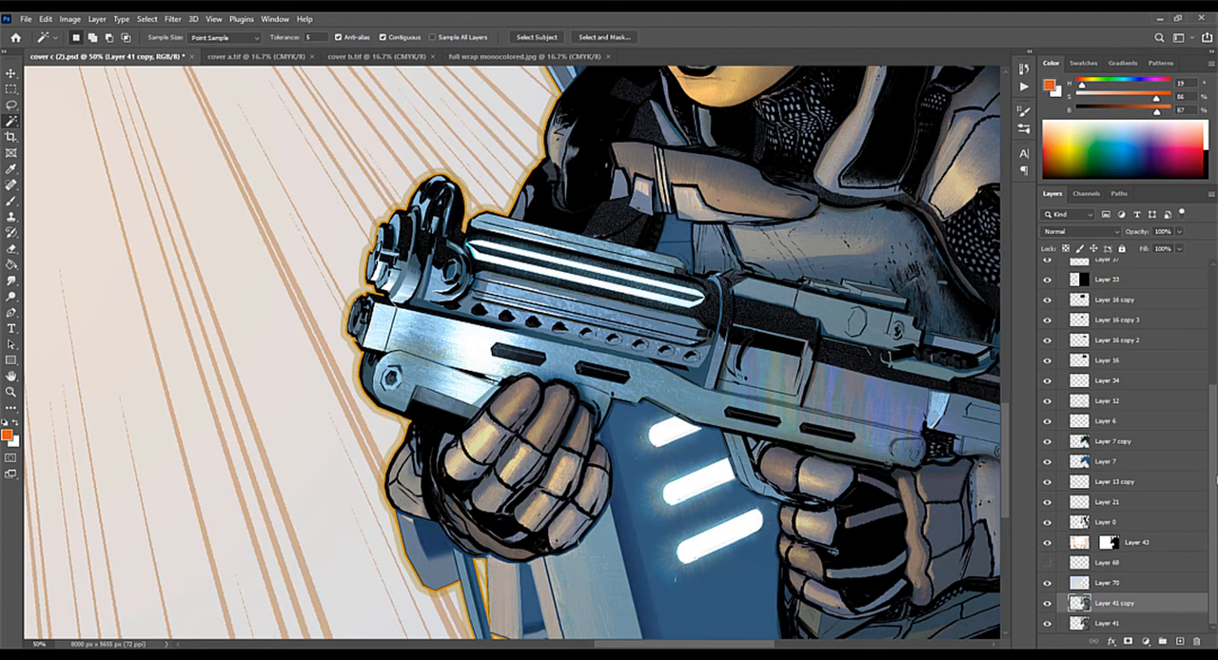
Step: Toggle Layer 0 off and on to compare the ink lines on the gun and armour, and leave it hidden
left_click(1049, 526)
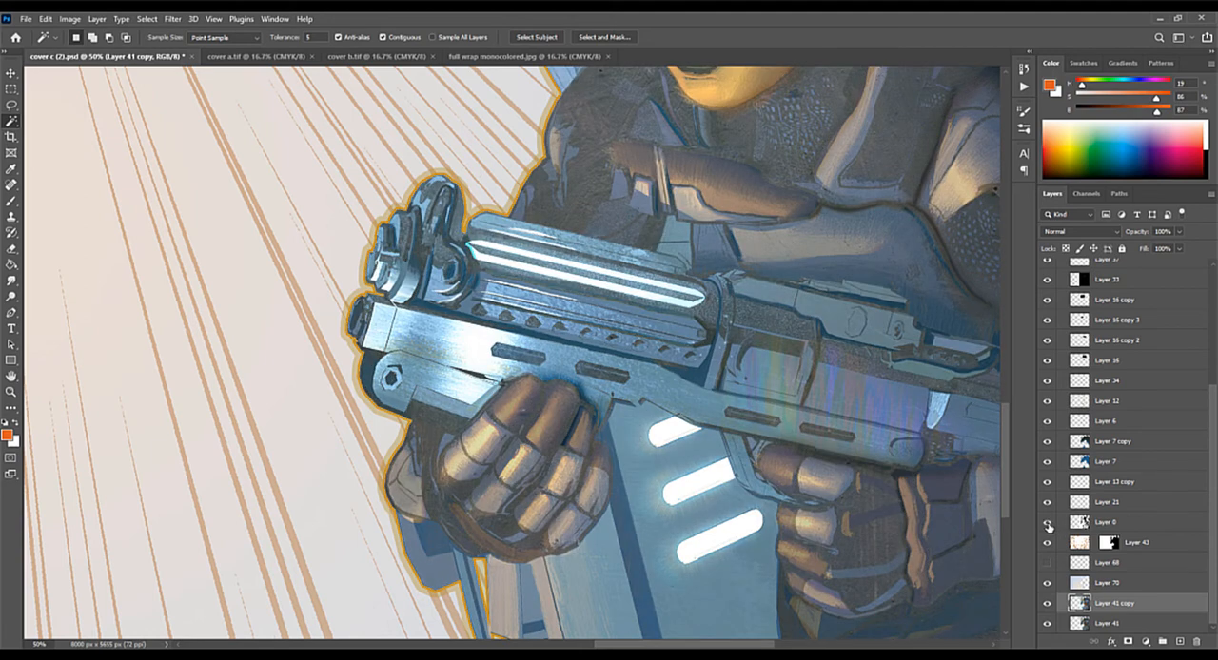
left_click(1048, 526)
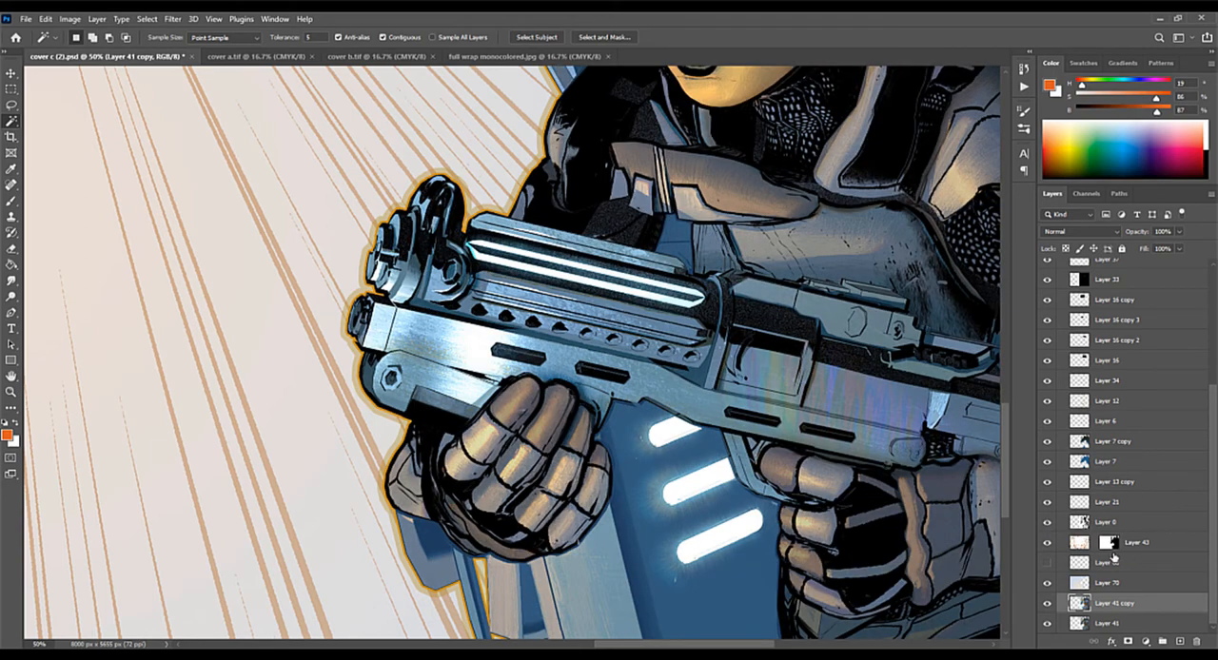
left_click(1049, 523)
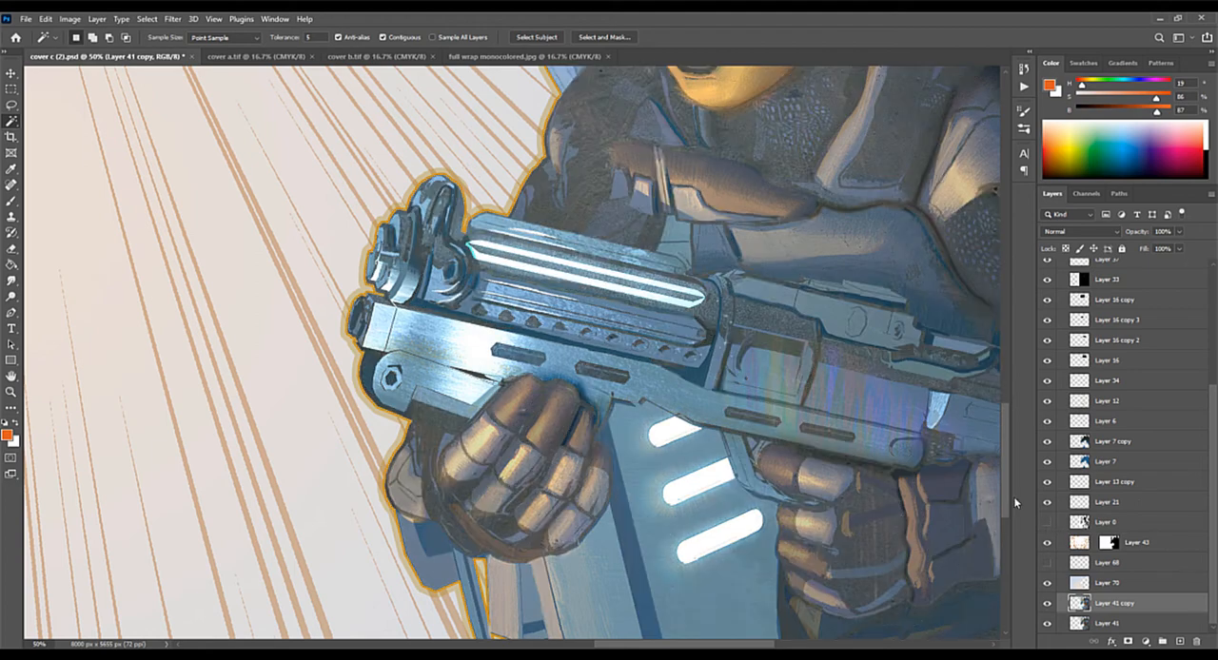
Step: Examine the painted rendering of the mech and the woman's face and hair without the ink lines
key("ctrl+minus")
key("ctrl+minus")
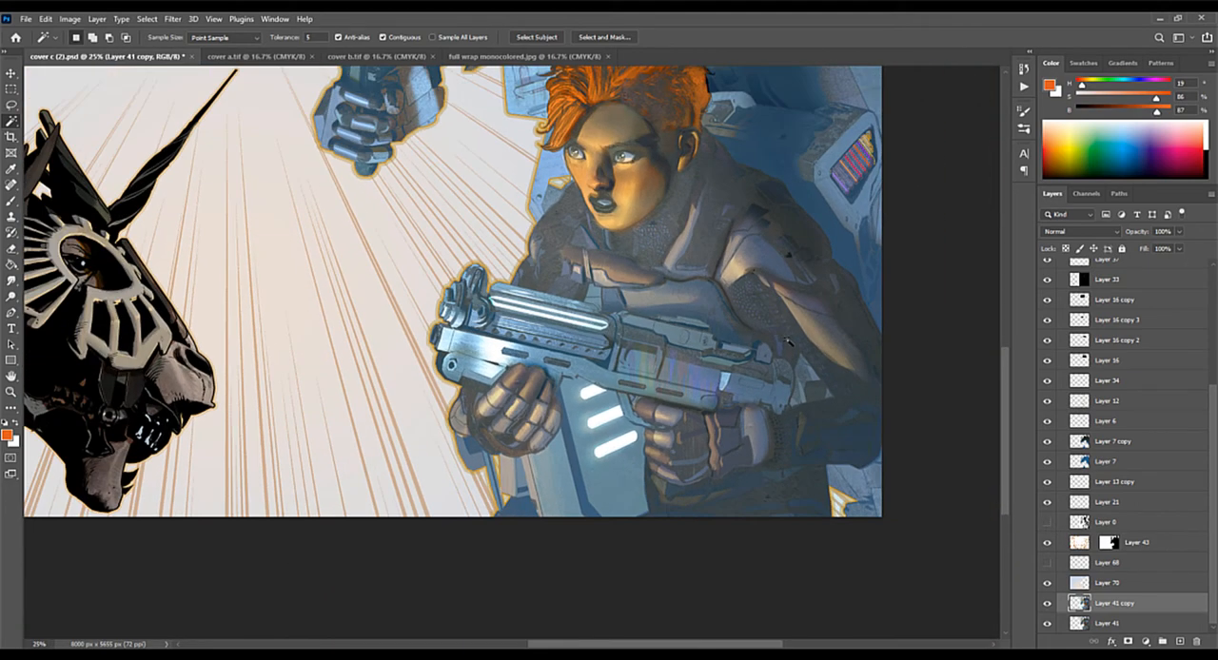
left_click_drag(761, 299, 709, 538)
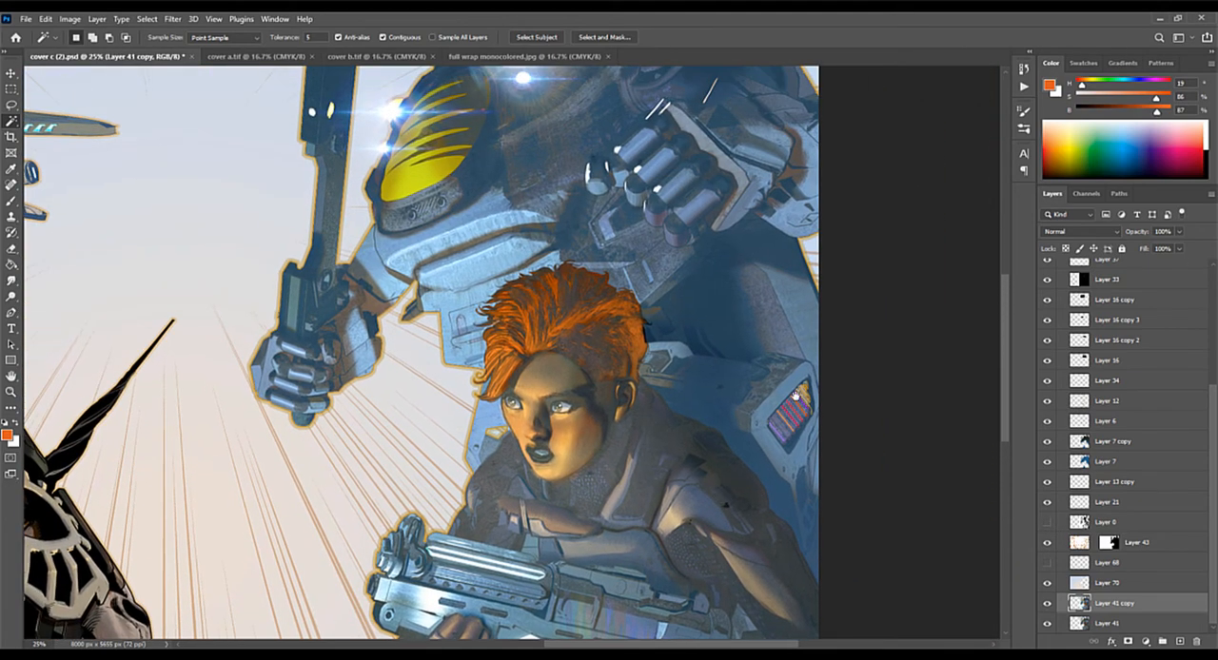
key("ctrl+plus")
key("ctrl+plus")
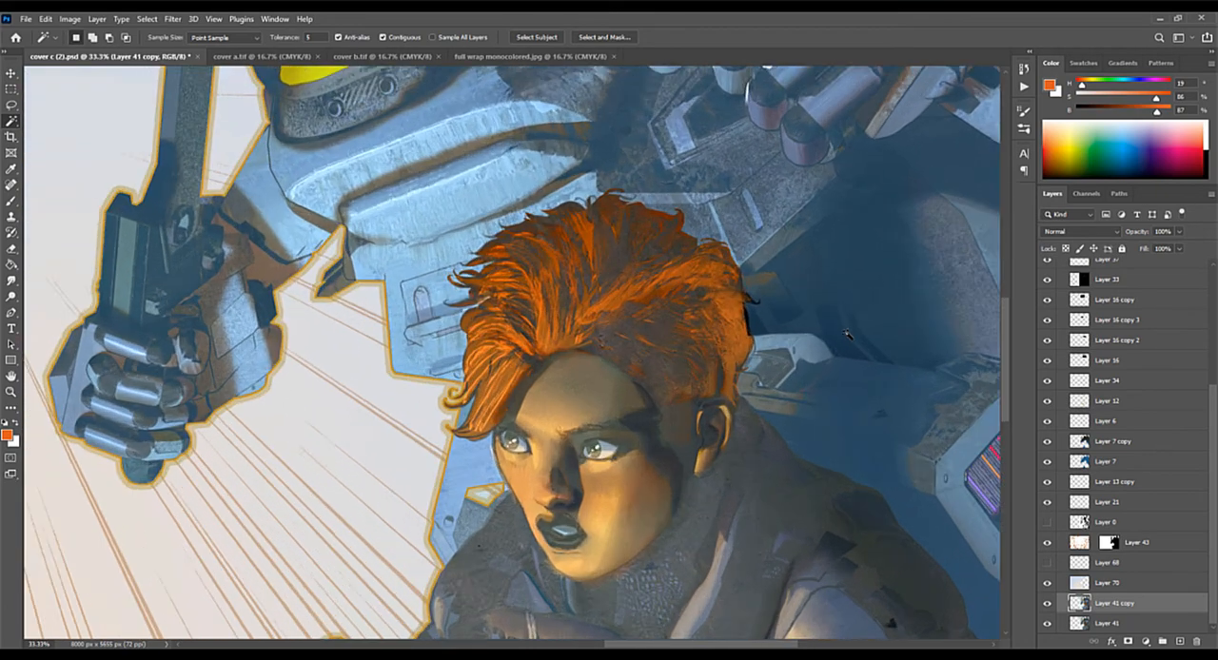
left_click_drag(773, 443, 816, 225)
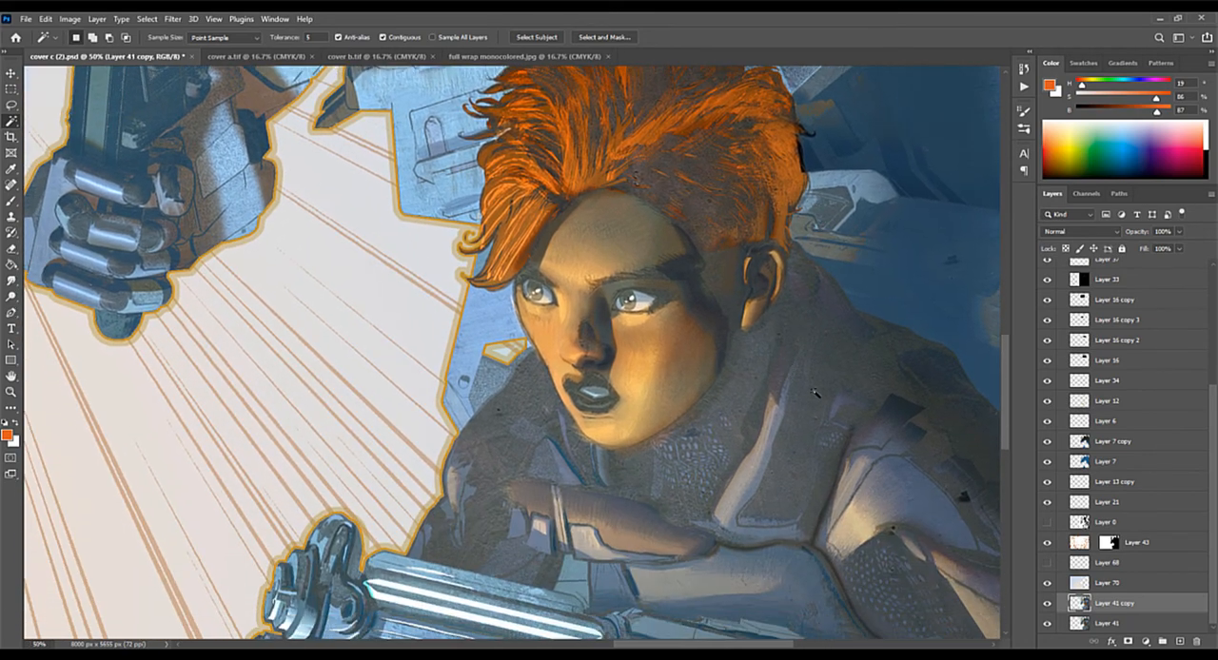
Step: Inspect the brushwork on the woman's collar, gun and gloves at 100% magnification
left_click_drag(773, 602, 638, 453)
key("ctrl+plus")
key("ctrl+plus")
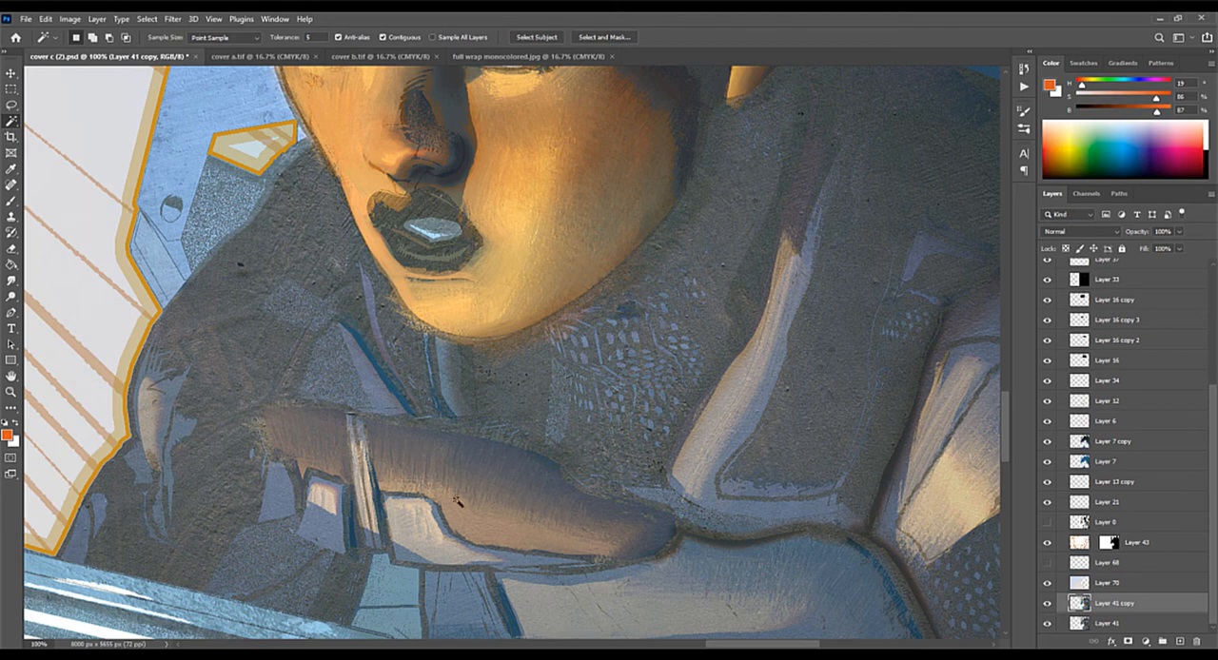
left_click_drag(481, 490, 628, 212)
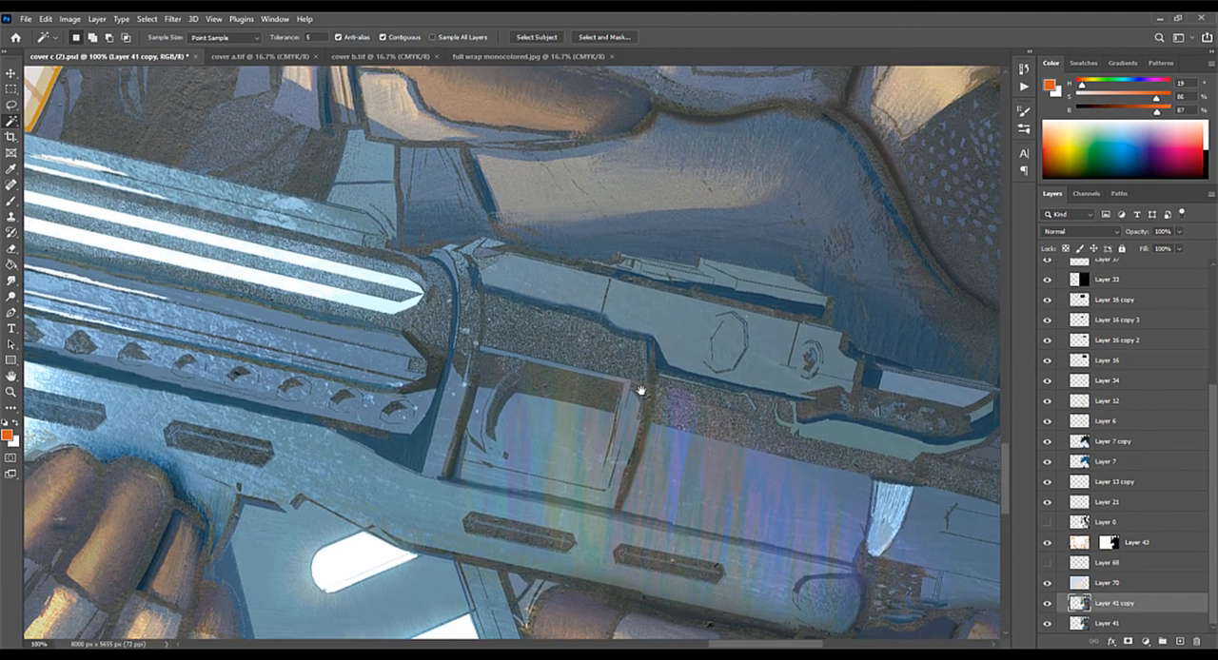
left_click_drag(640, 390, 642, 407)
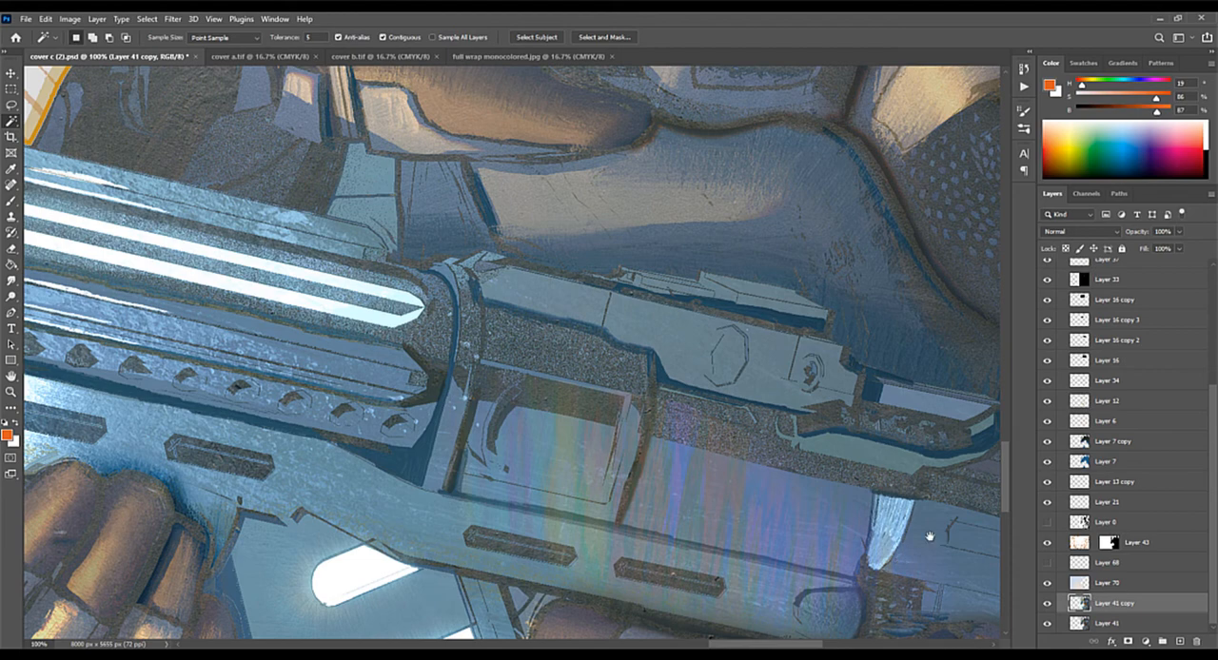
left_click_drag(929, 536, 802, 290)
left_click_drag(617, 419, 844, 406)
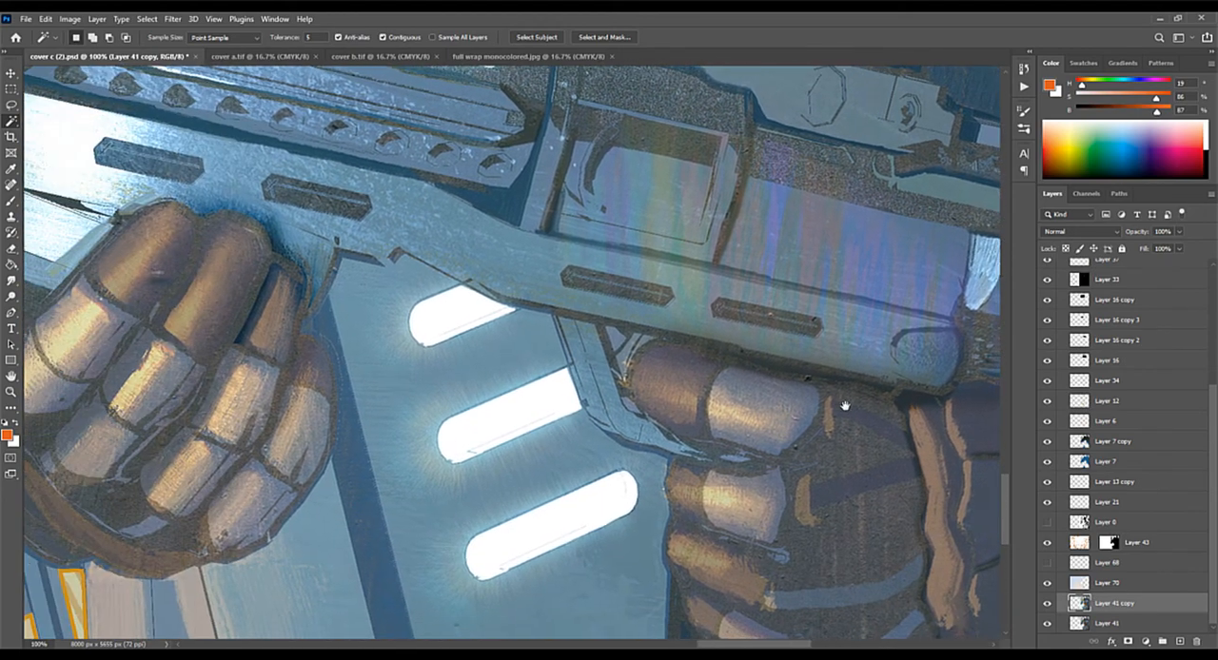
Step: Toggle Layer 41 copy off and on, and show the Layer 0 ink lines over the gun and gloves
left_click(1047, 603)
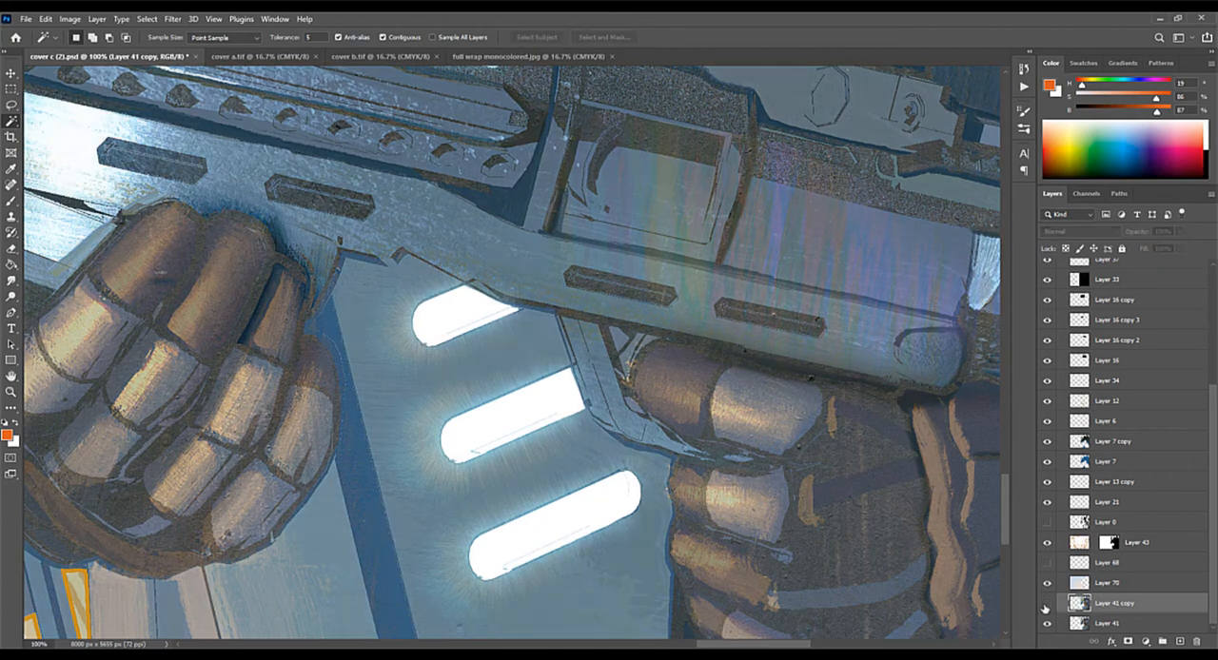
left_click(1046, 605)
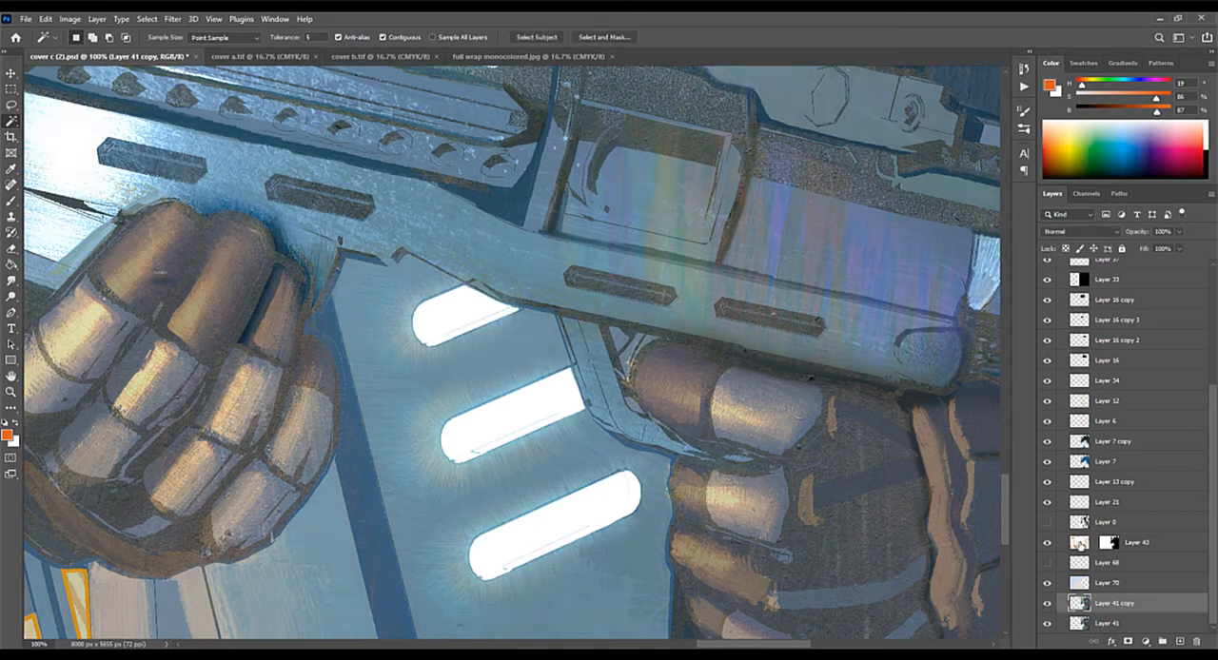
left_click(1046, 522)
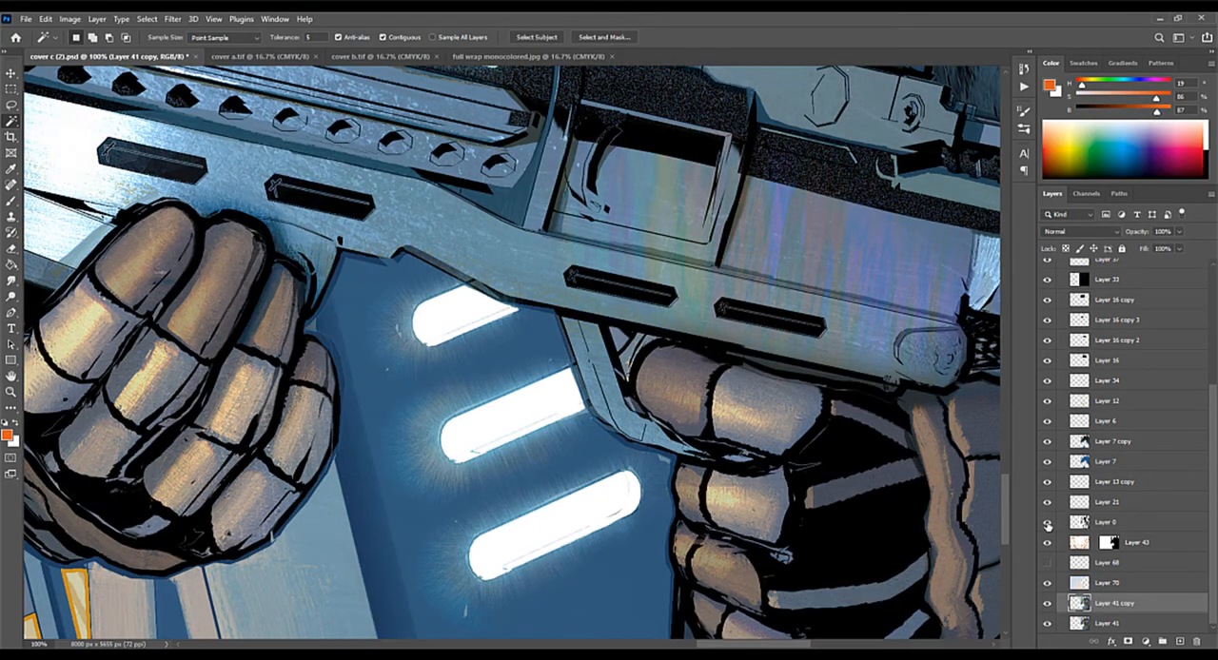
mouse_move(864, 467)
left_mouse_down()
mouse_move(872, 341)
mouse_move(859, 455)
left_mouse_up()
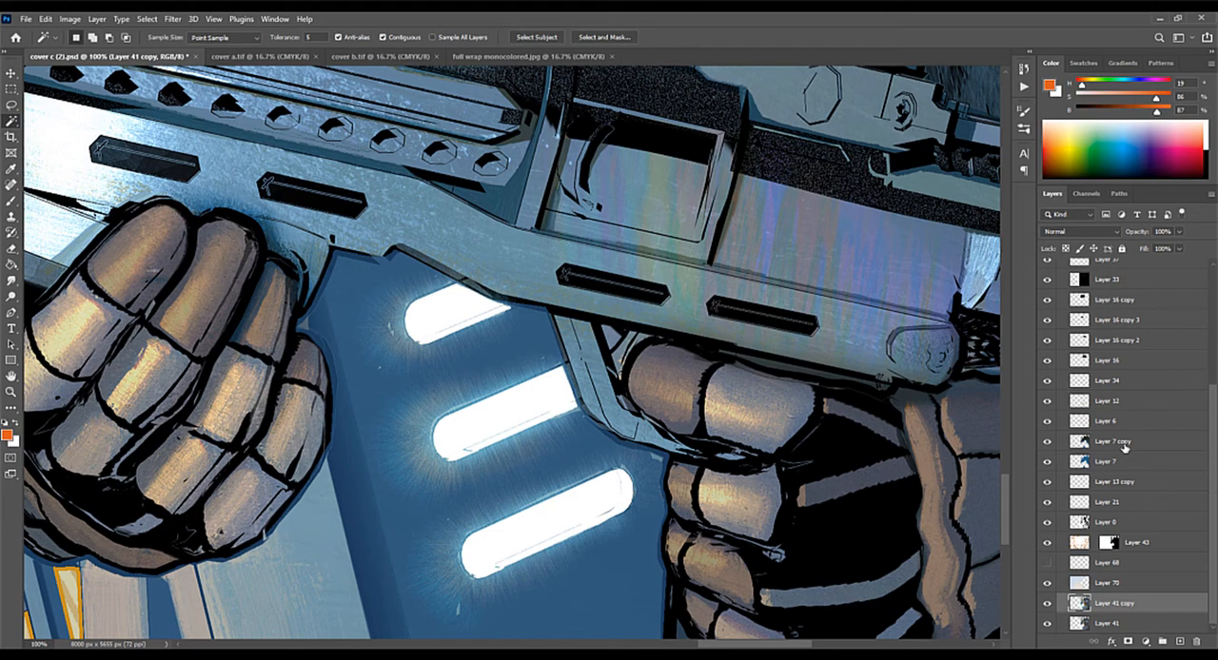
left_click_drag(662, 318, 788, 410)
scroll(668, 420, "down", 3)
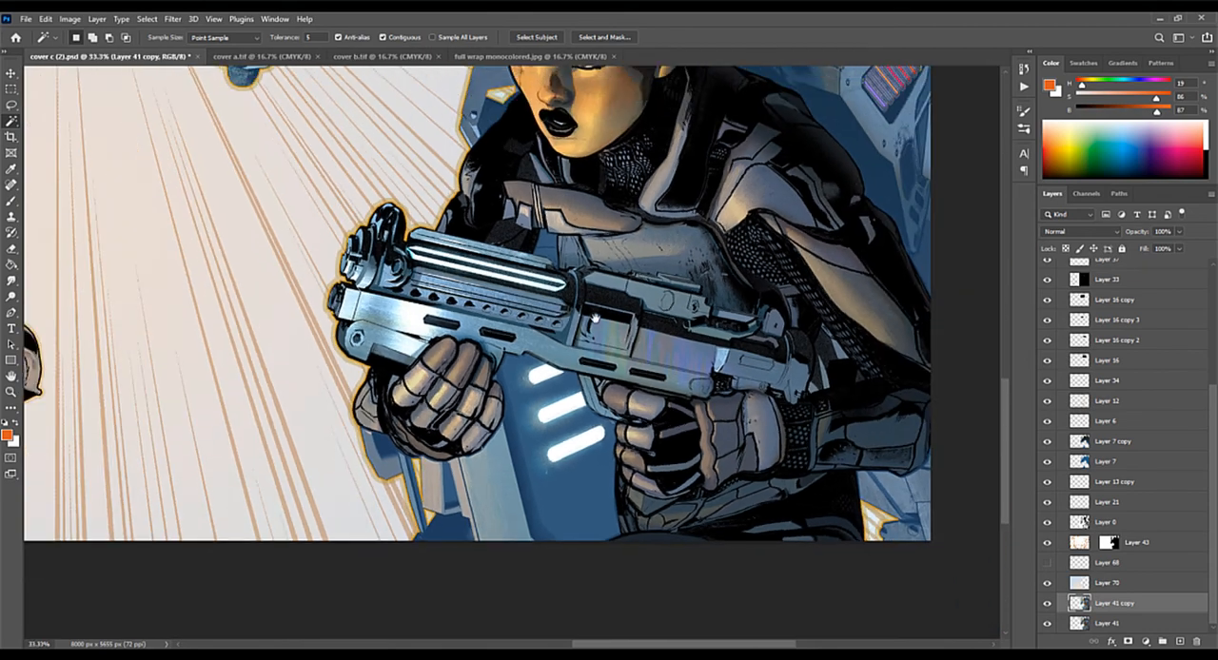
left_click_drag(595, 319, 547, 361)
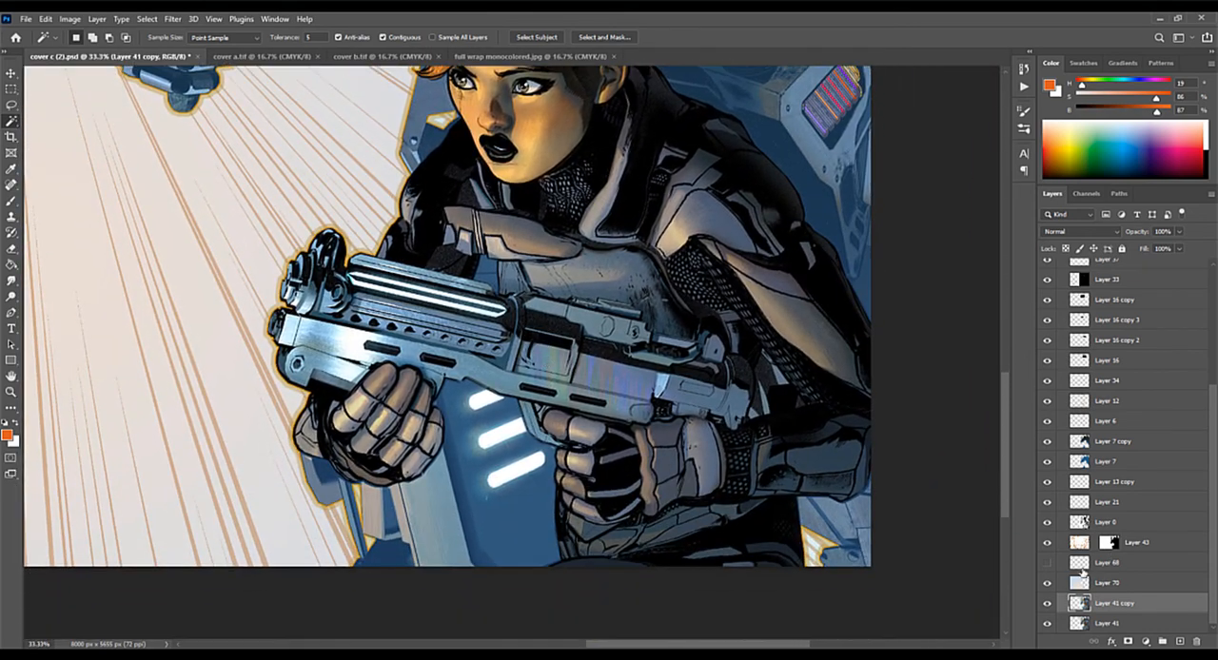
Step: Toggle Layer 70 off and on to compare the background colour behind the woman
left_click(1048, 583)
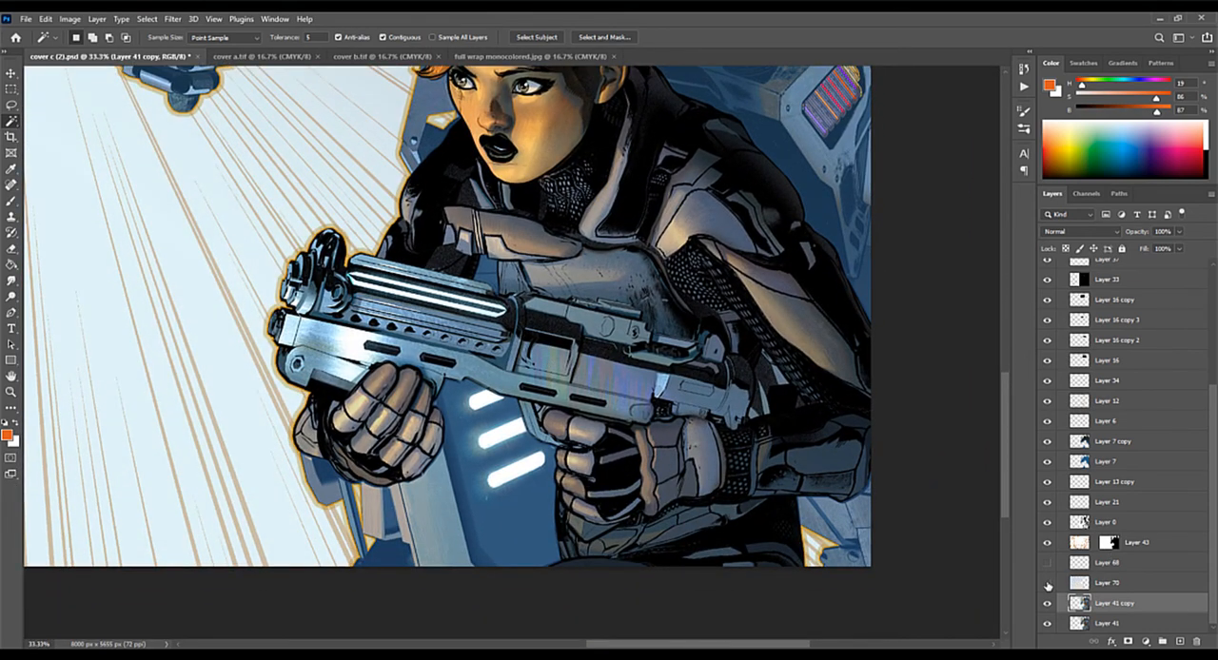
left_click(1048, 582)
key("ctrl+minus")
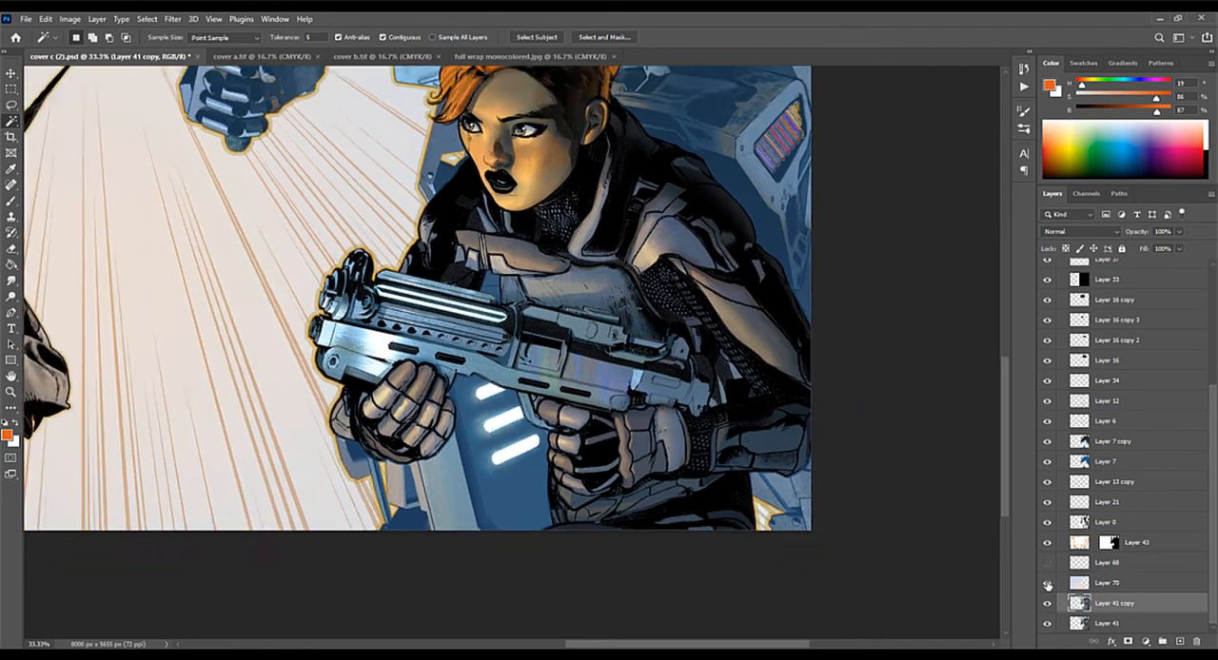
Step: Select Layer 16 copy and toggle it off and on to compare the lens flare beside the mech's yellow visor
left_click_drag(966, 458, 971, 515)
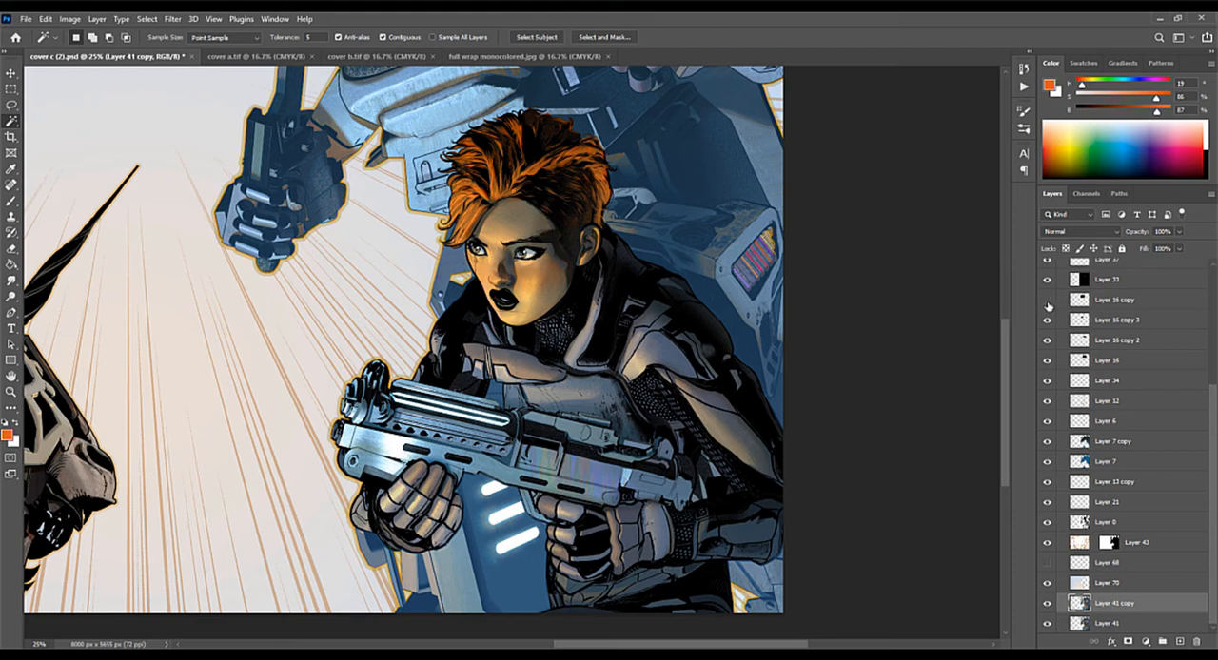
left_click_drag(639, 223, 625, 502)
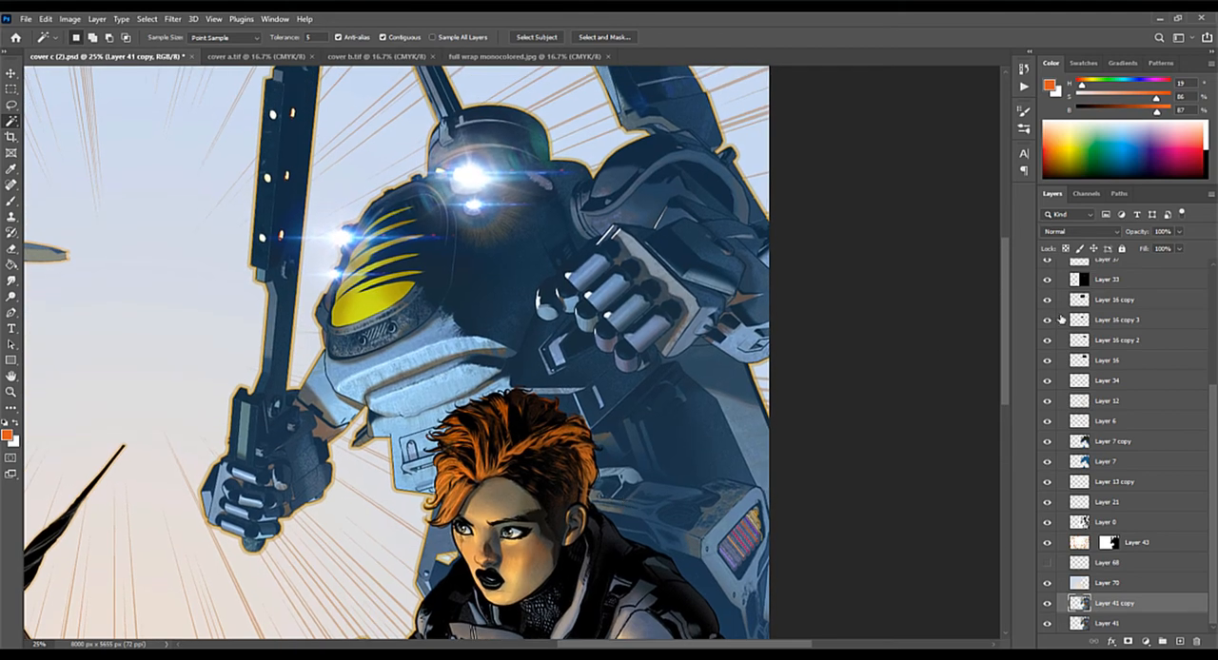
left_click(1046, 301)
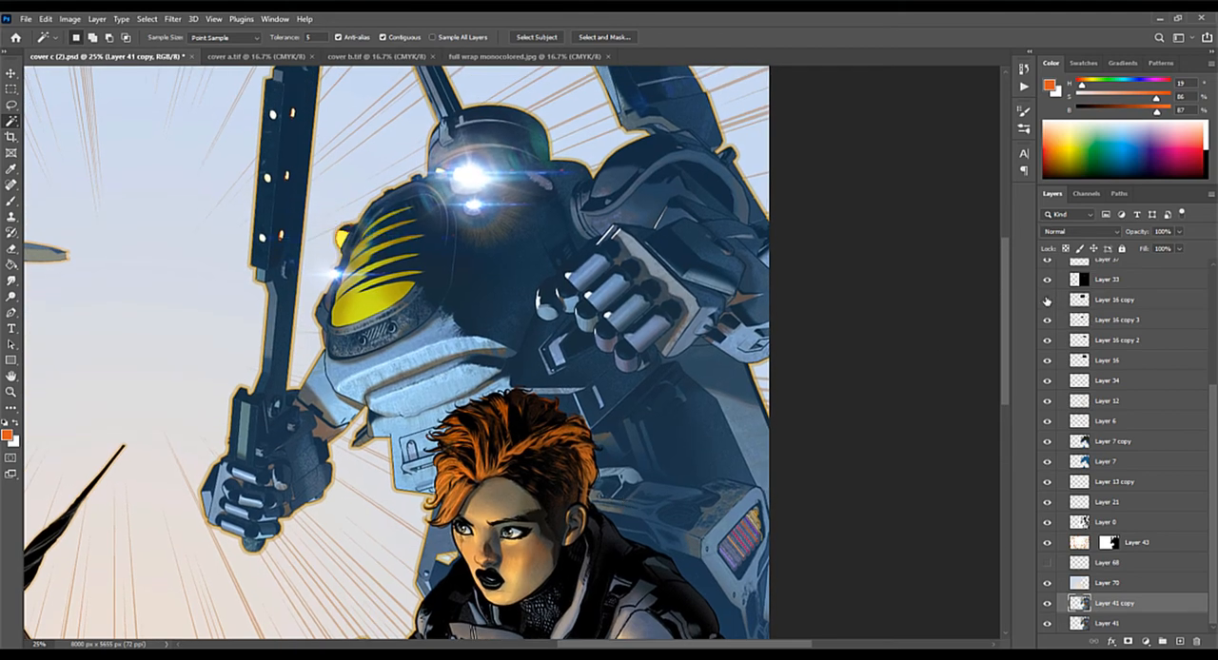
left_click(1046, 300)
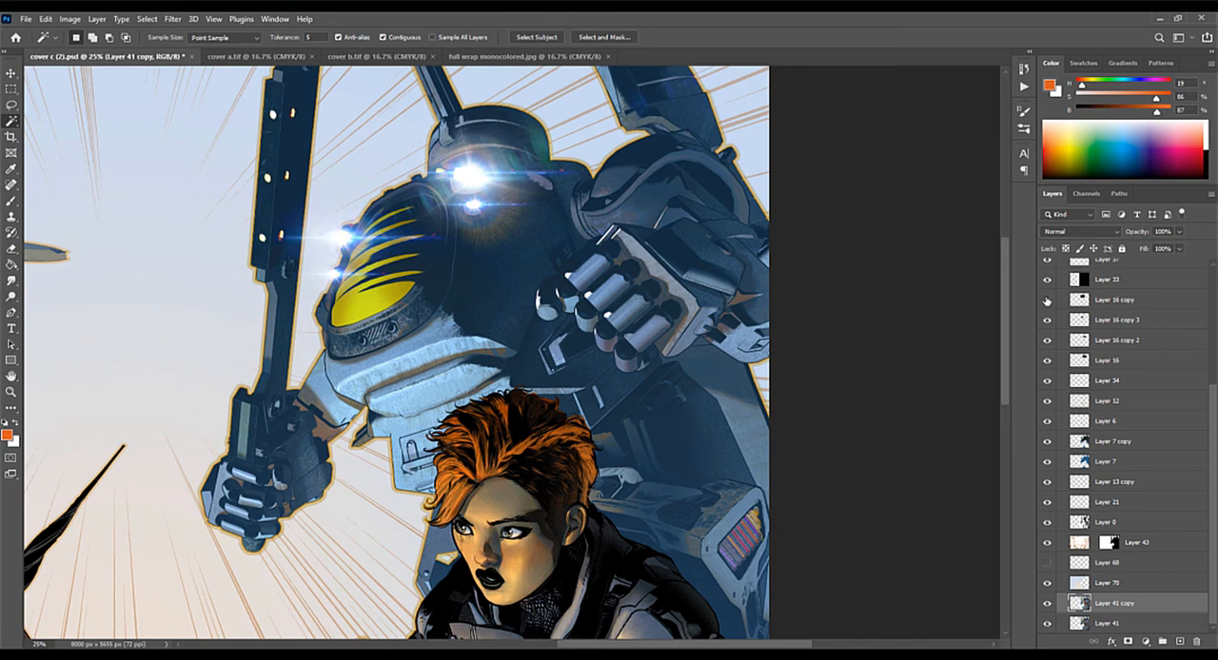
left_click(1047, 301)
left_click(1047, 301)
left_click(1132, 301)
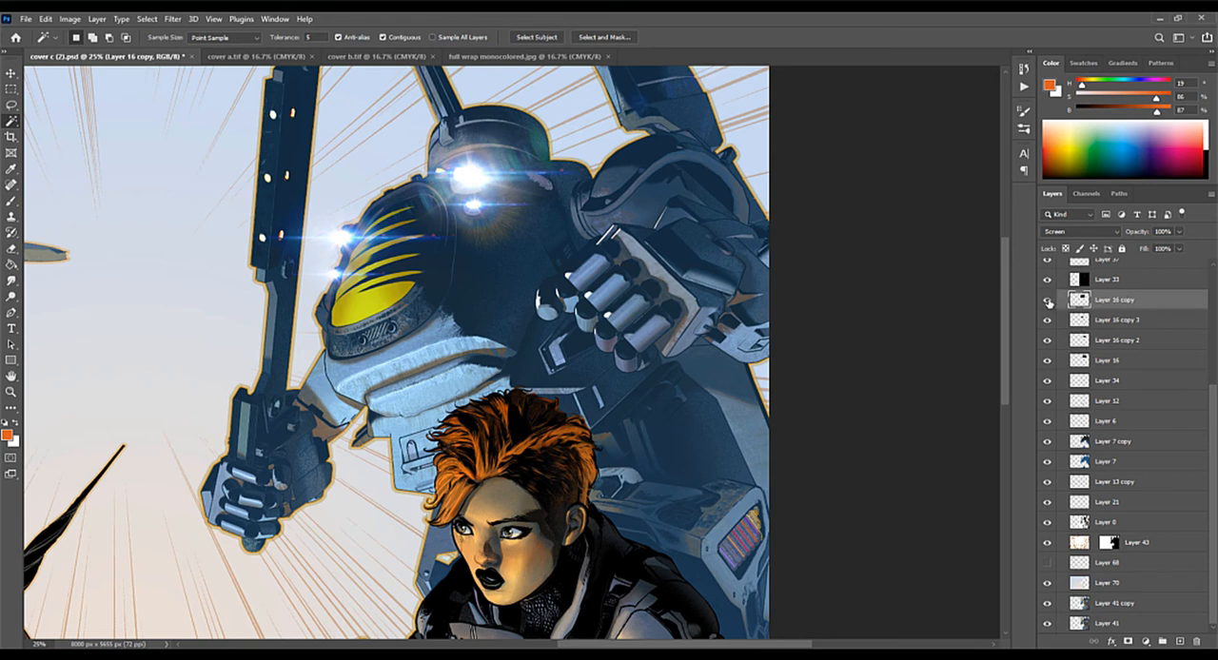
left_click(1048, 301)
left_click(1047, 301)
Step: Switch the blend mode of Layer 16 copy to Normal to expose the flare's black backdrop, and set it back to Screen
left_click(1069, 233)
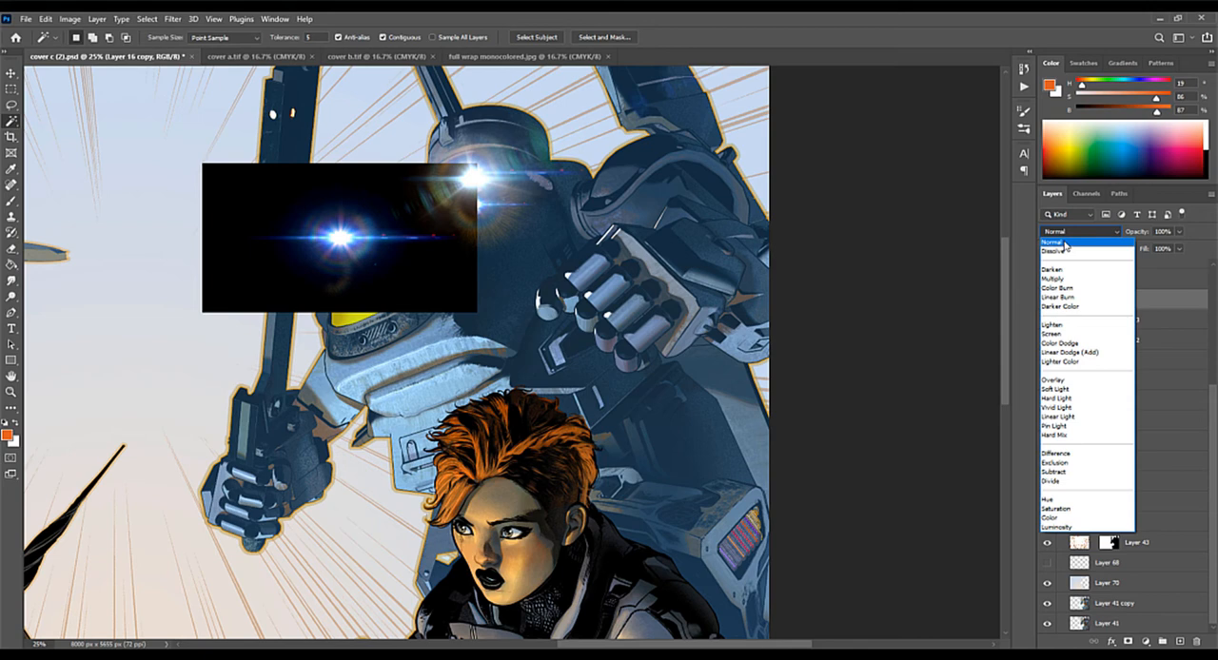
left_click(1065, 245)
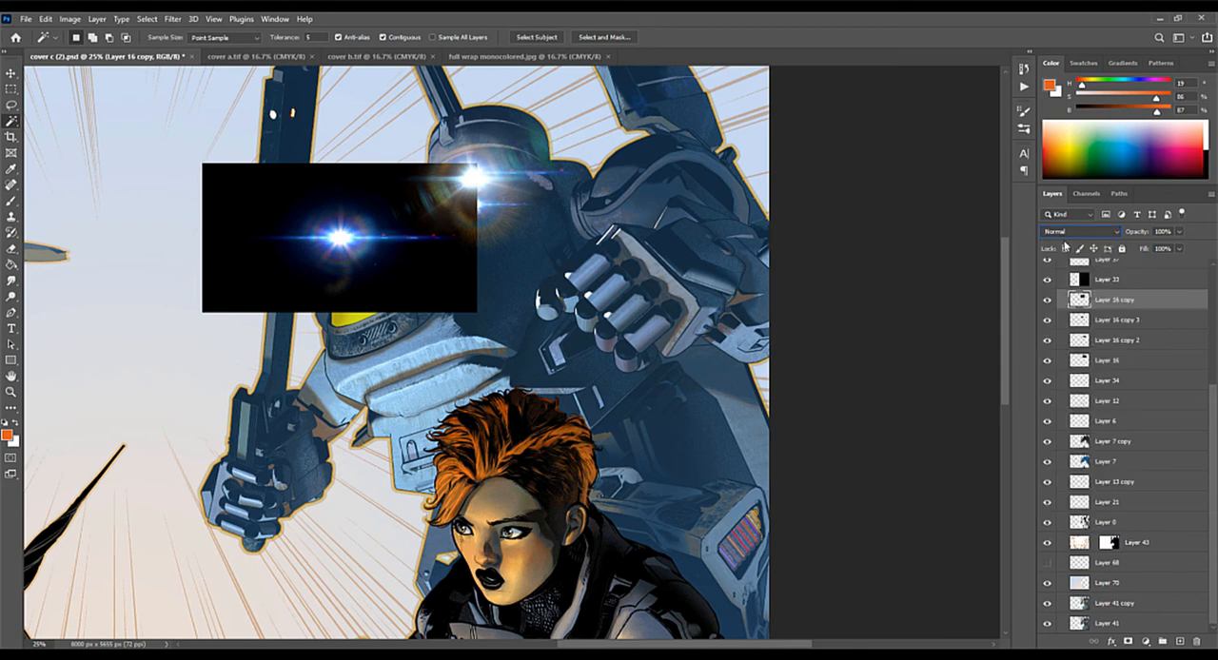
left_click(1070, 231)
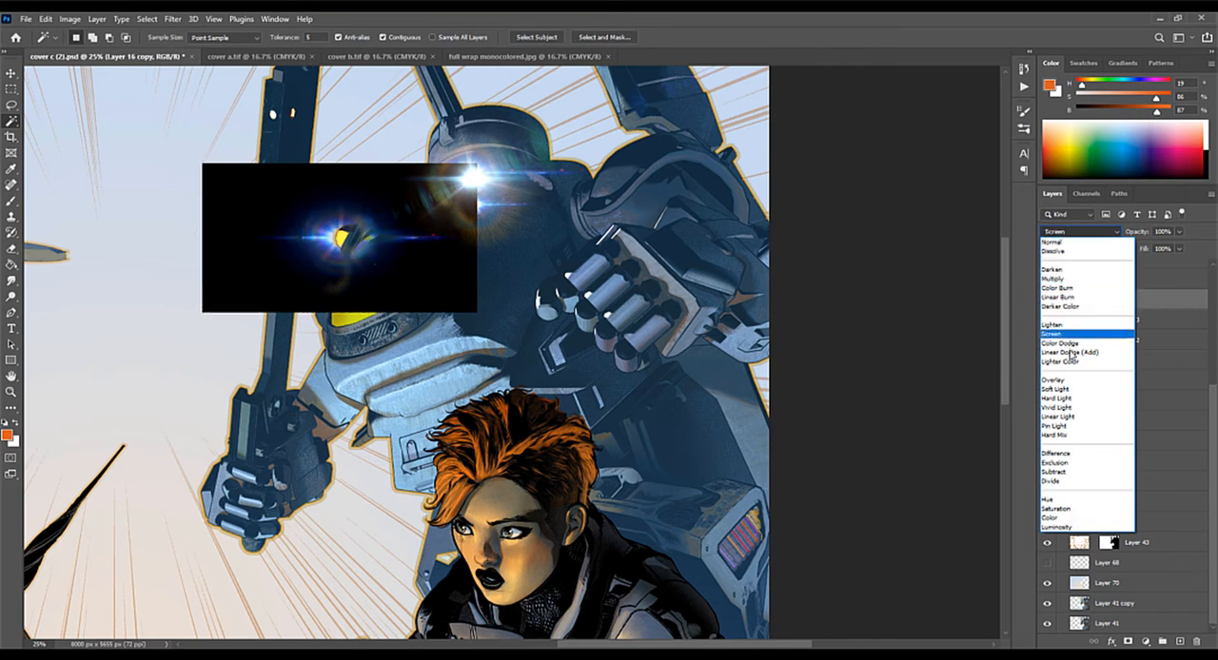
left_click(1072, 336)
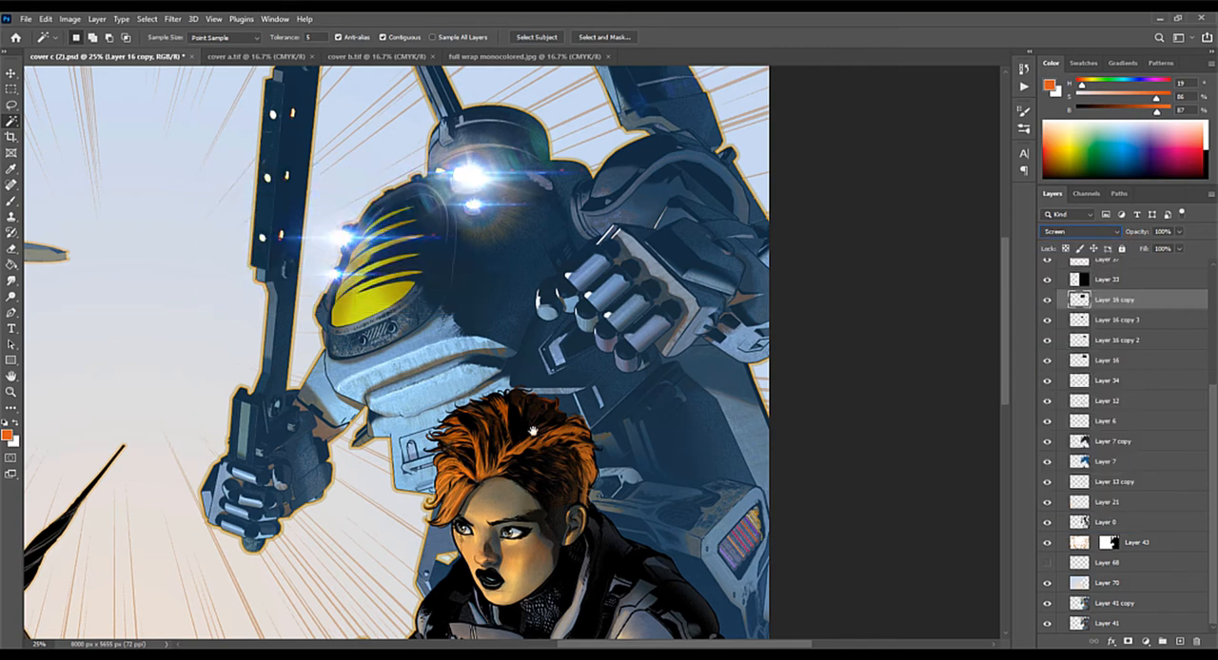
Step: Examine the lens flares and the rendering of the mech's visor, chest and weapon at 66.7% magnification
left_click_drag(533, 432, 640, 296)
left_click_drag(565, 404, 633, 331)
left_click_drag(621, 515, 679, 466)
left_click_drag(689, 421, 683, 493)
left_click_drag(694, 371, 696, 408)
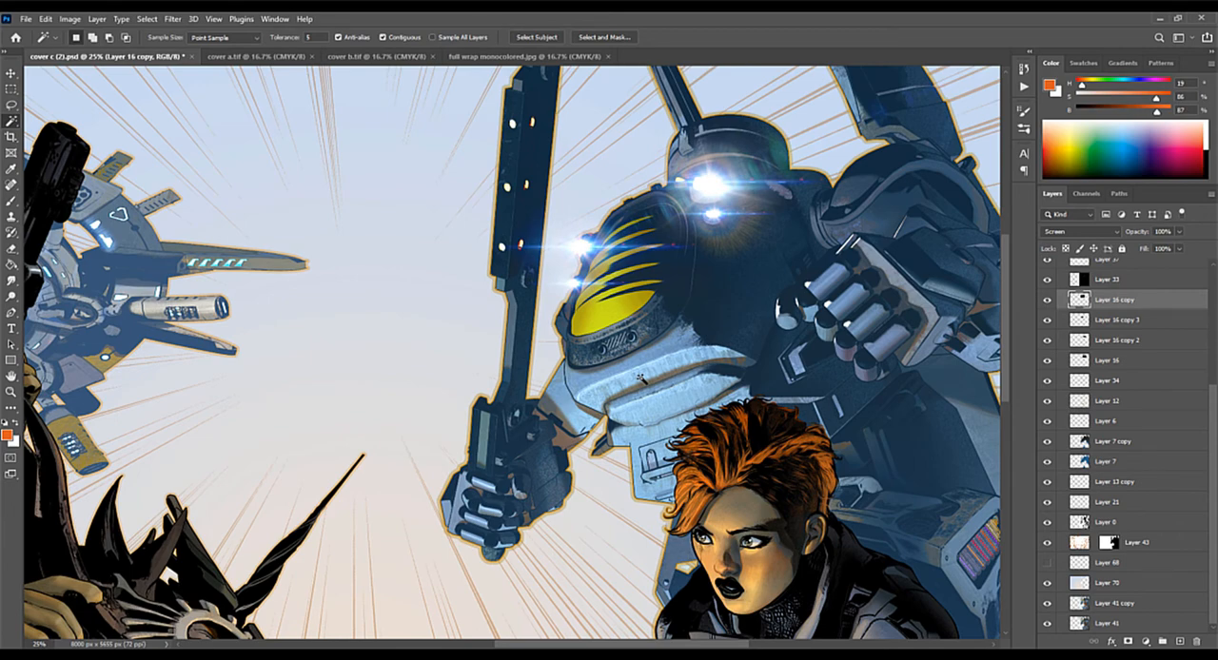
key("ctrl+minus")
key("ctrl+plus")
key("ctrl+plus")
key("ctrl+plus")
key("ctrl+plus")
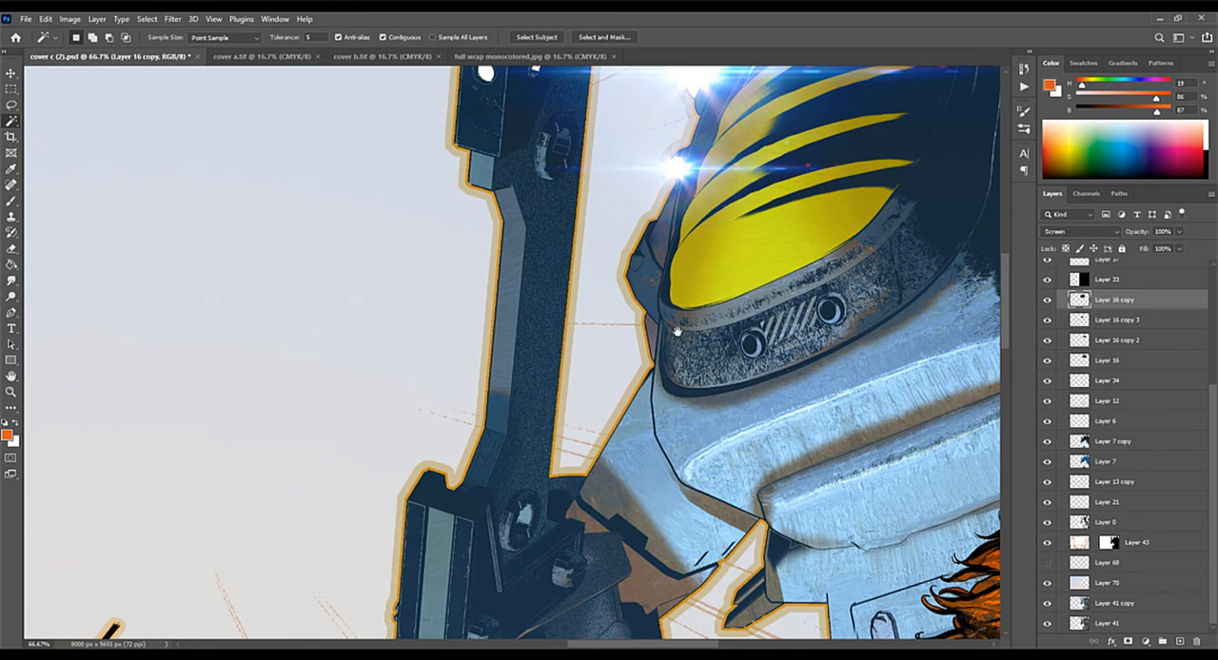
scroll(753, 352, "down", 3)
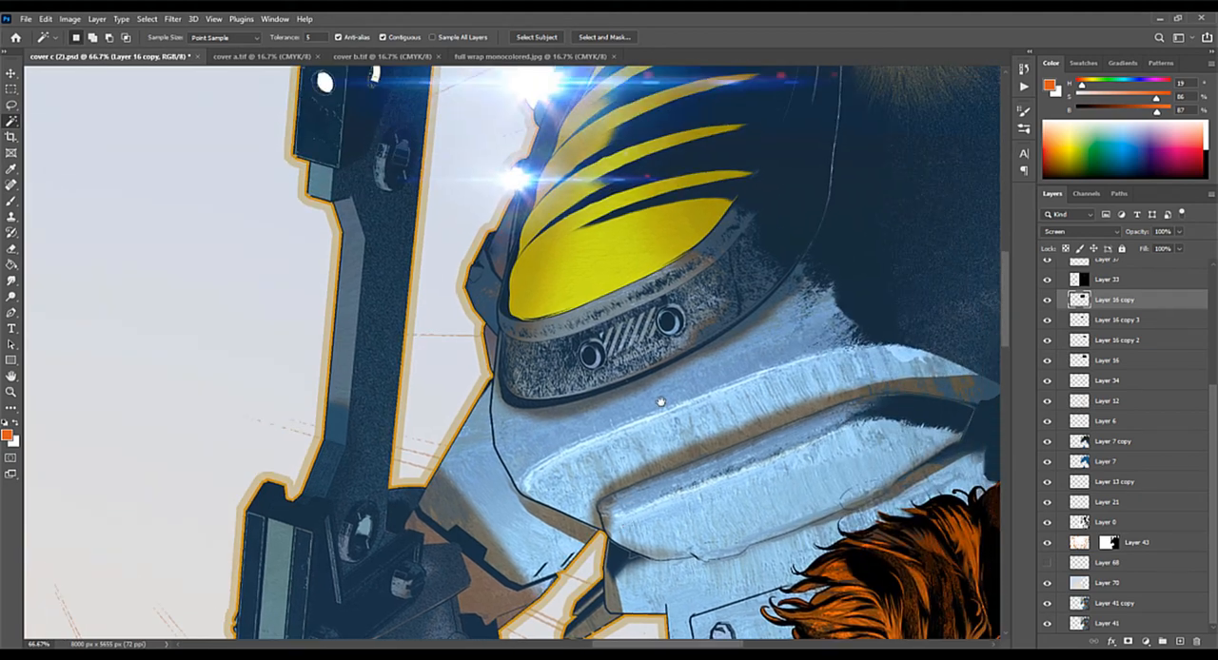
left_click_drag(660, 402, 605, 568)
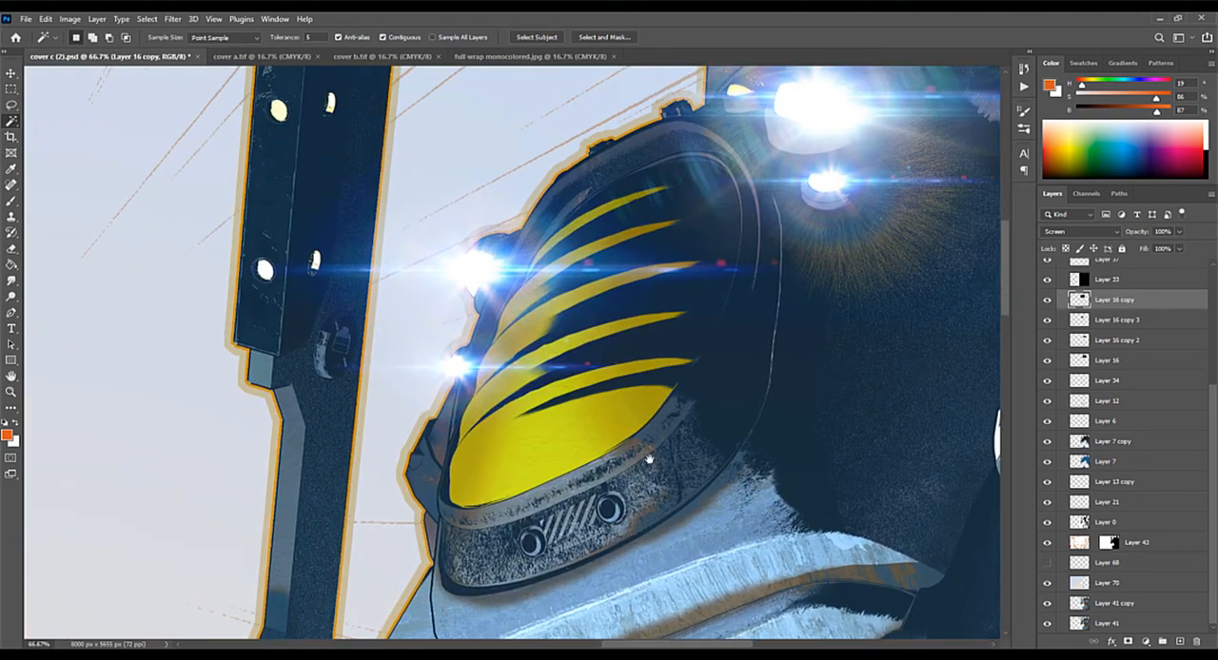
left_click_drag(661, 425, 612, 499)
Step: Toggle Layer 70 off and on repeatedly to compare the background across both sides of the wraparound cover
key("ctrl+minus")
key("ctrl+minus")
key("ctrl+minus")
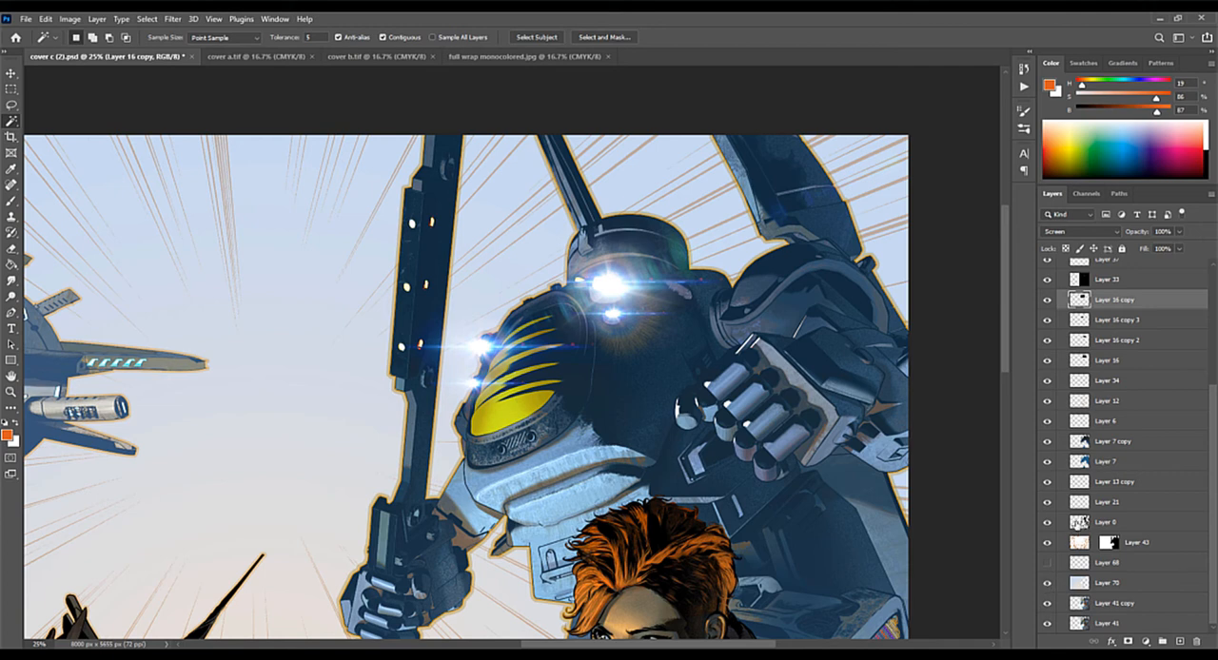
left_click_drag(853, 440, 840, 341)
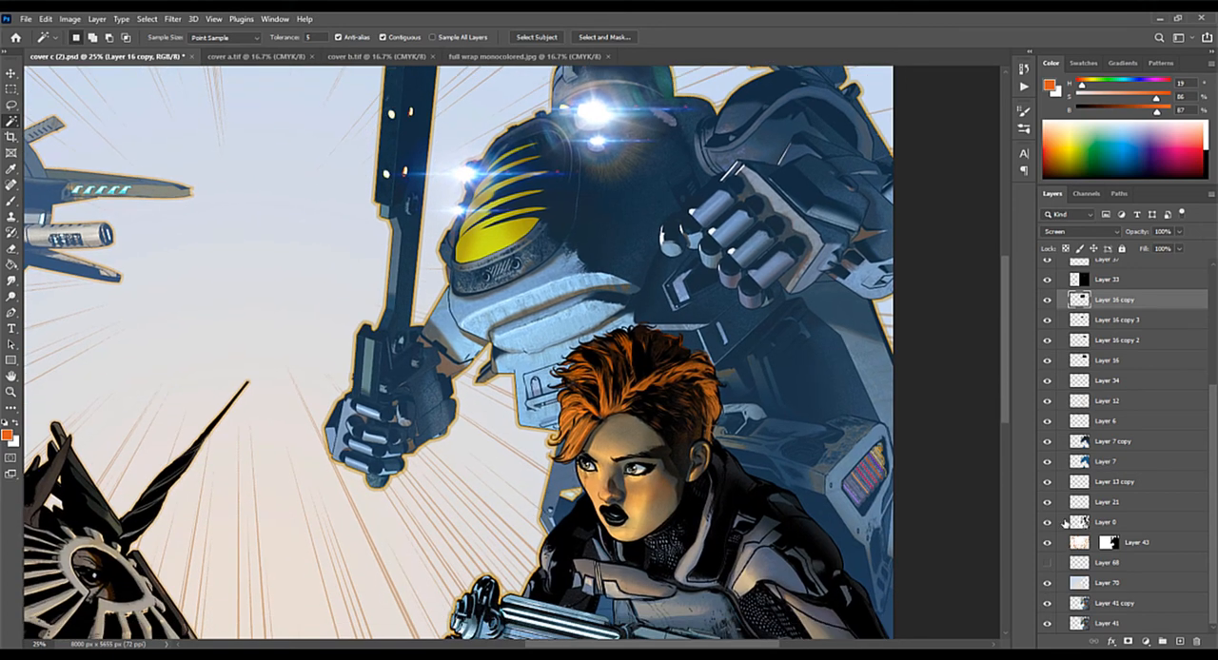
left_click(1047, 584)
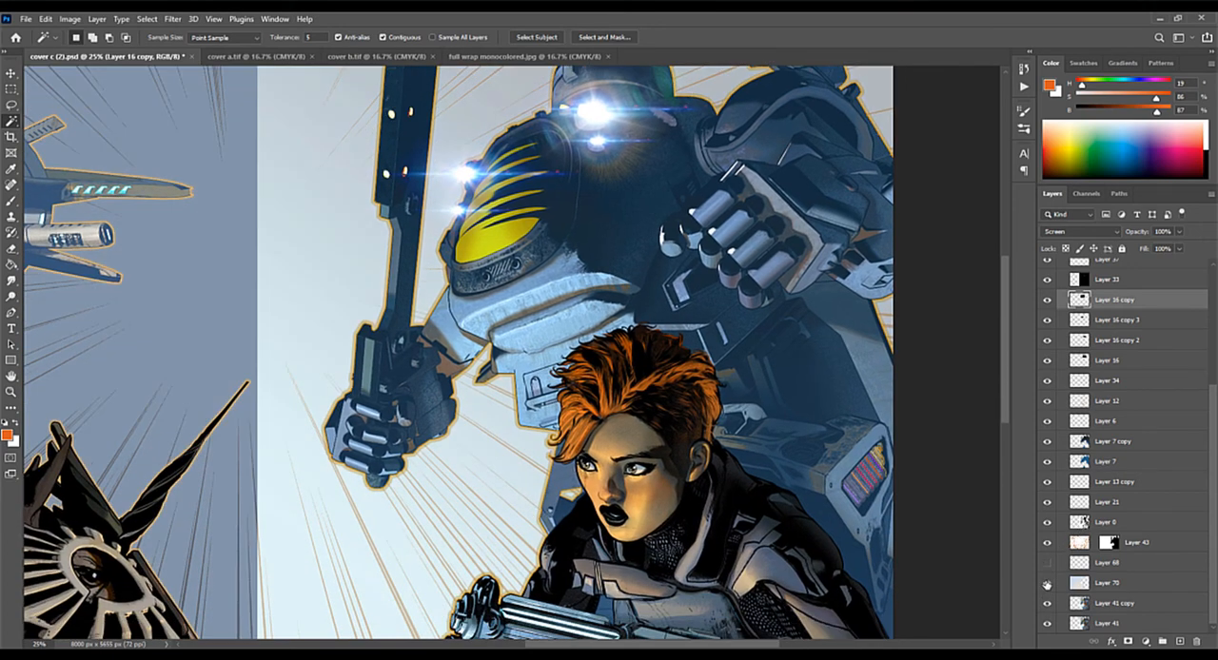
left_click(1046, 585)
left_click(1046, 584)
left_click(1046, 584)
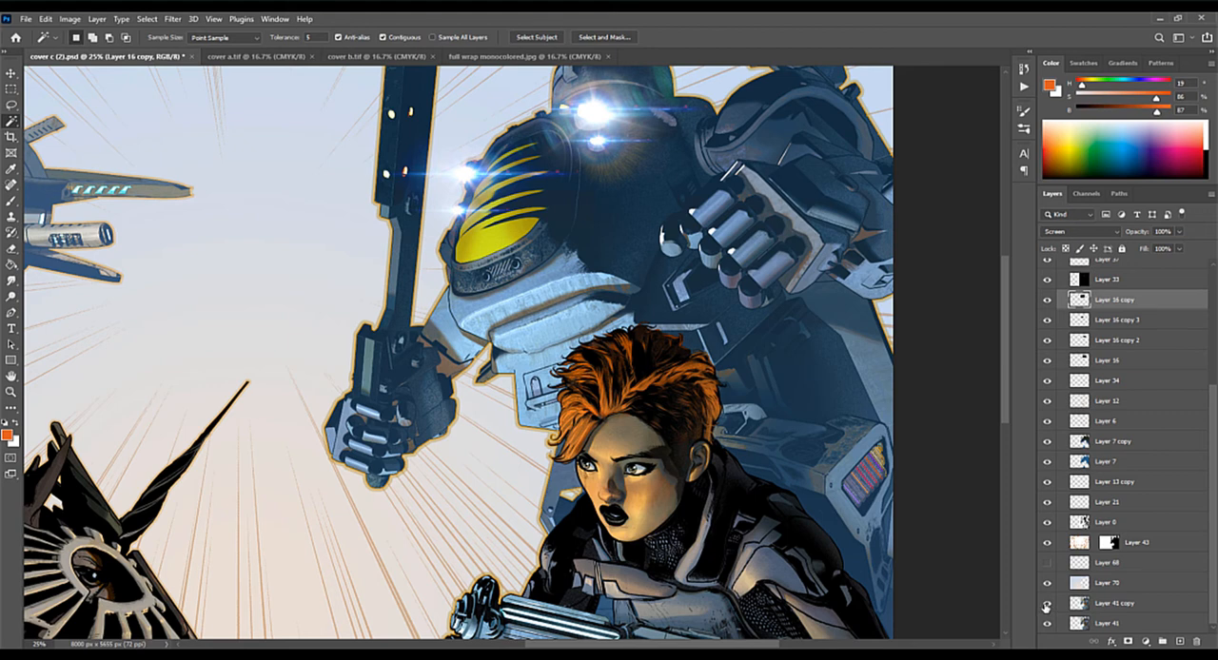
Step: Toggle Layer 41 copy to compare its effect on the woman and mech, and leave it hidden
left_click(1047, 604)
left_click(1047, 604)
left_click(1048, 605)
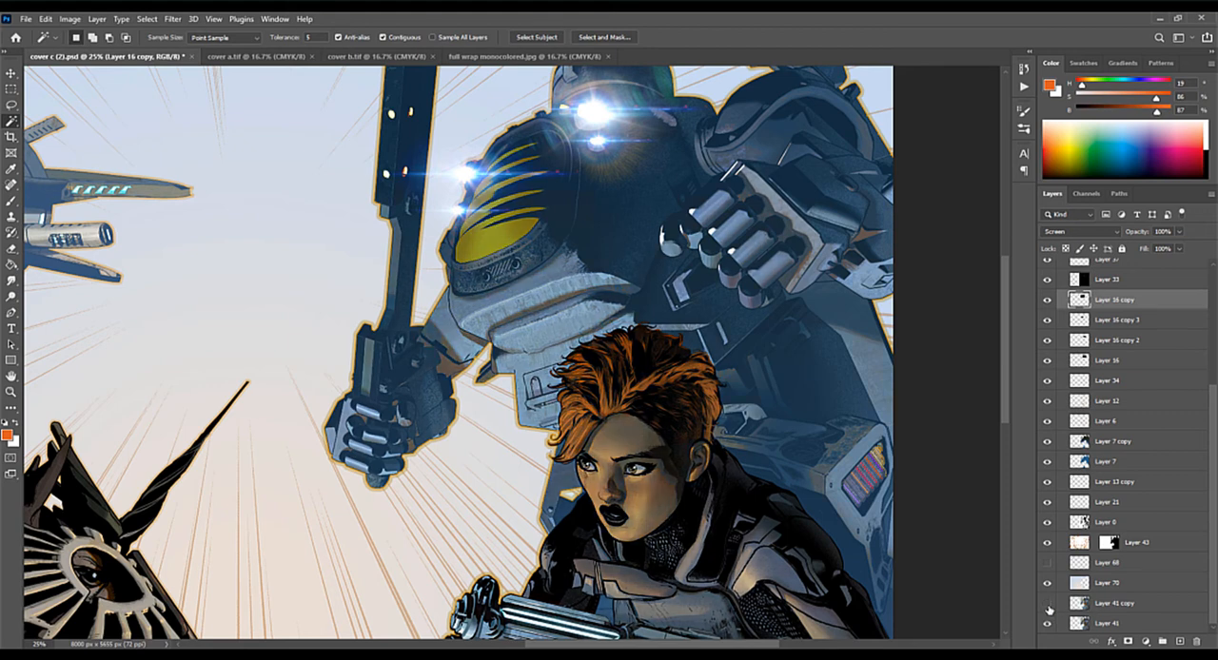
key("ctrl+minus")
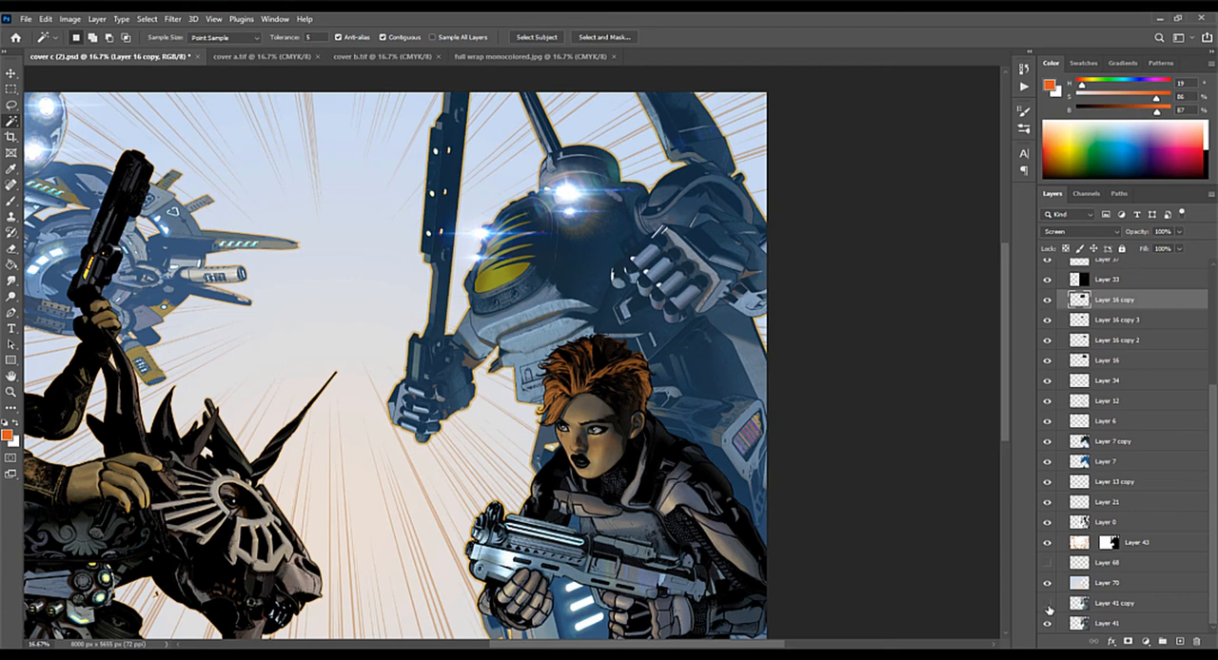
Step: Toggle Layer 41 copy to compare the woman and mech with and without it, and leave it visible
left_click(1047, 607)
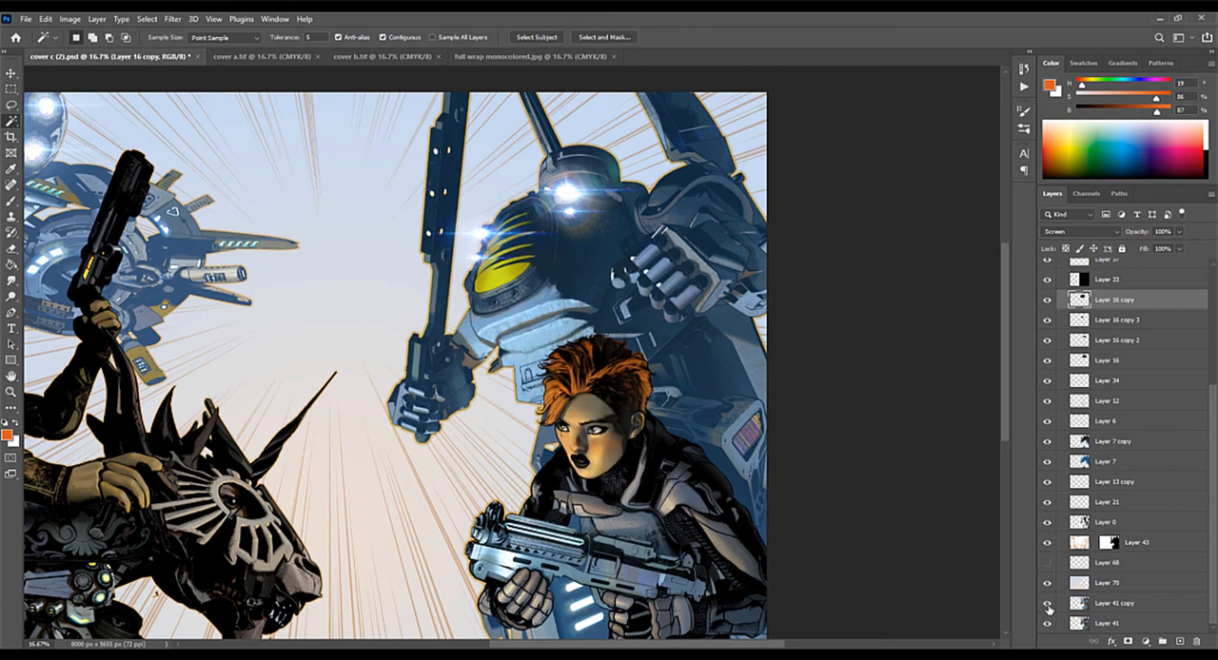
left_click(1047, 606)
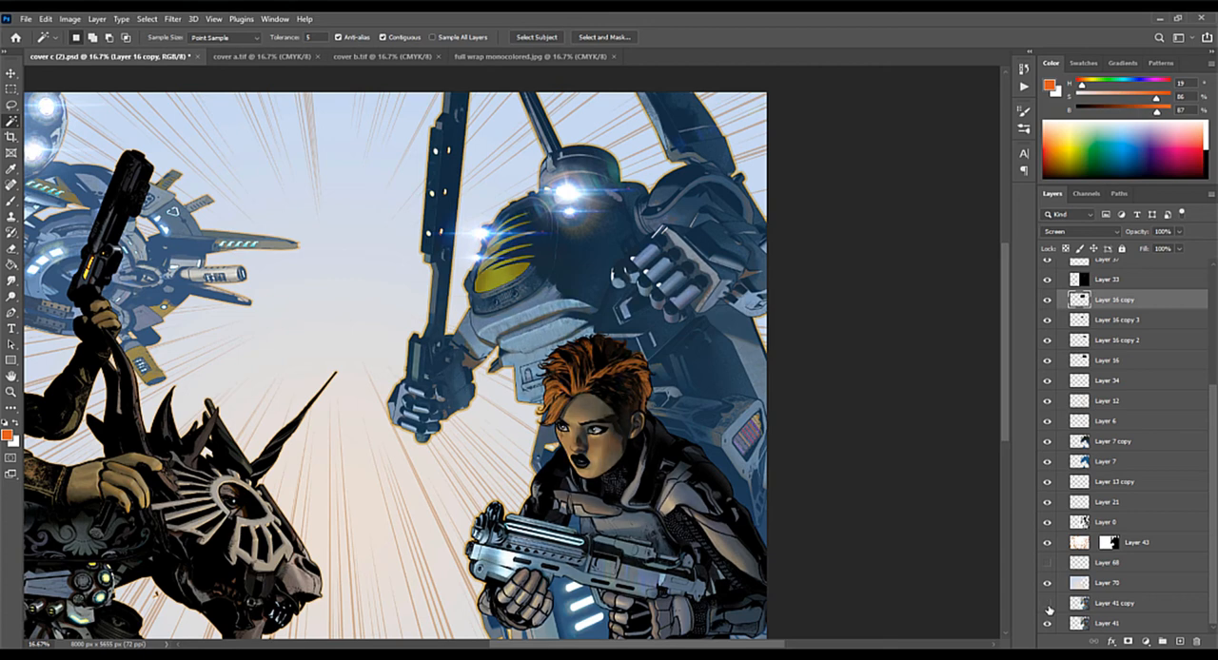
left_click(1047, 606)
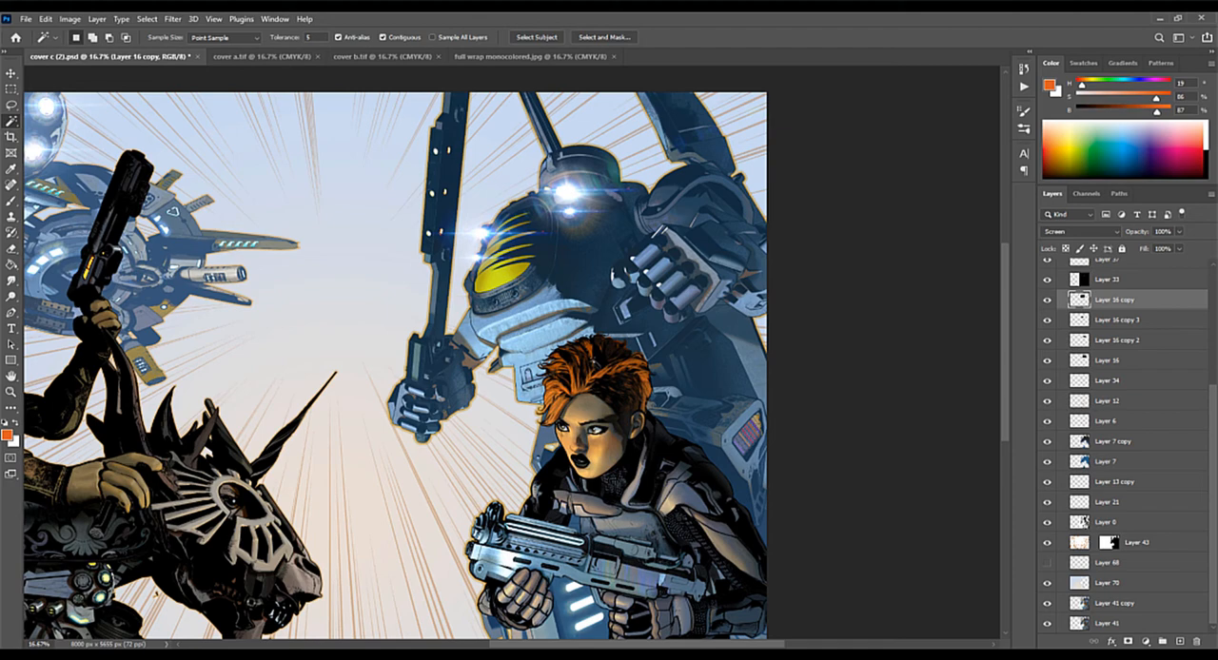
left_click_drag(343, 360, 479, 348)
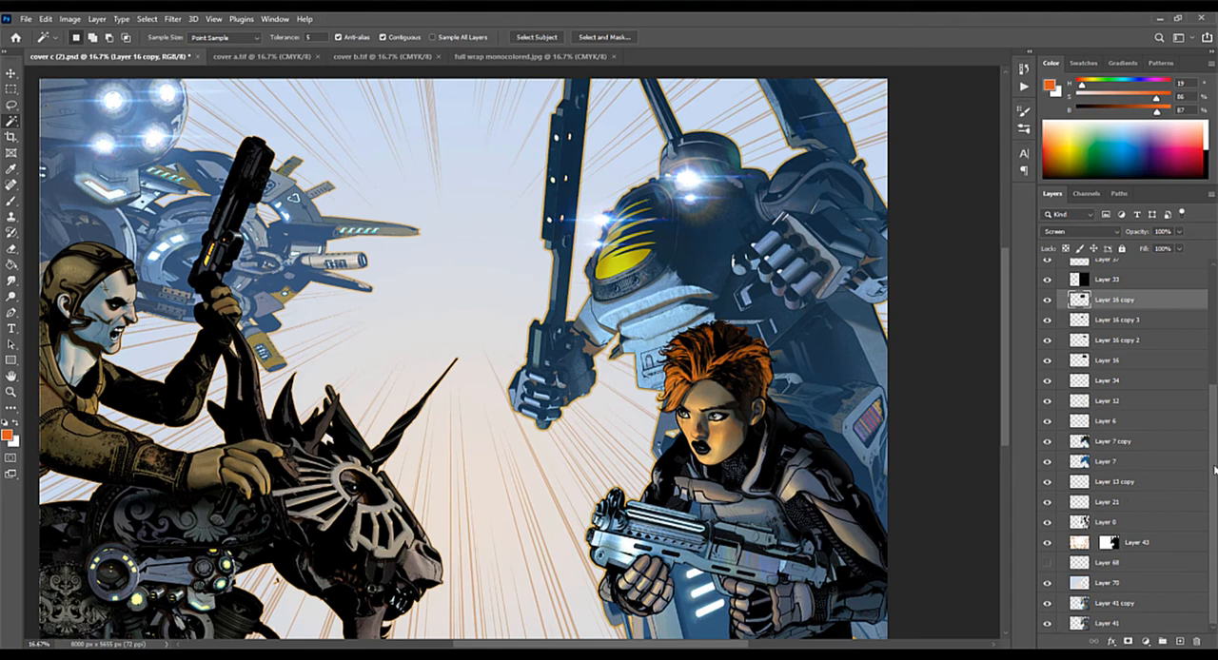
Step: Toggle Group 2 and Group 1 off and on to compare the two sides of the cover, and collapse Group 2
scroll(1215, 468, "up", 5)
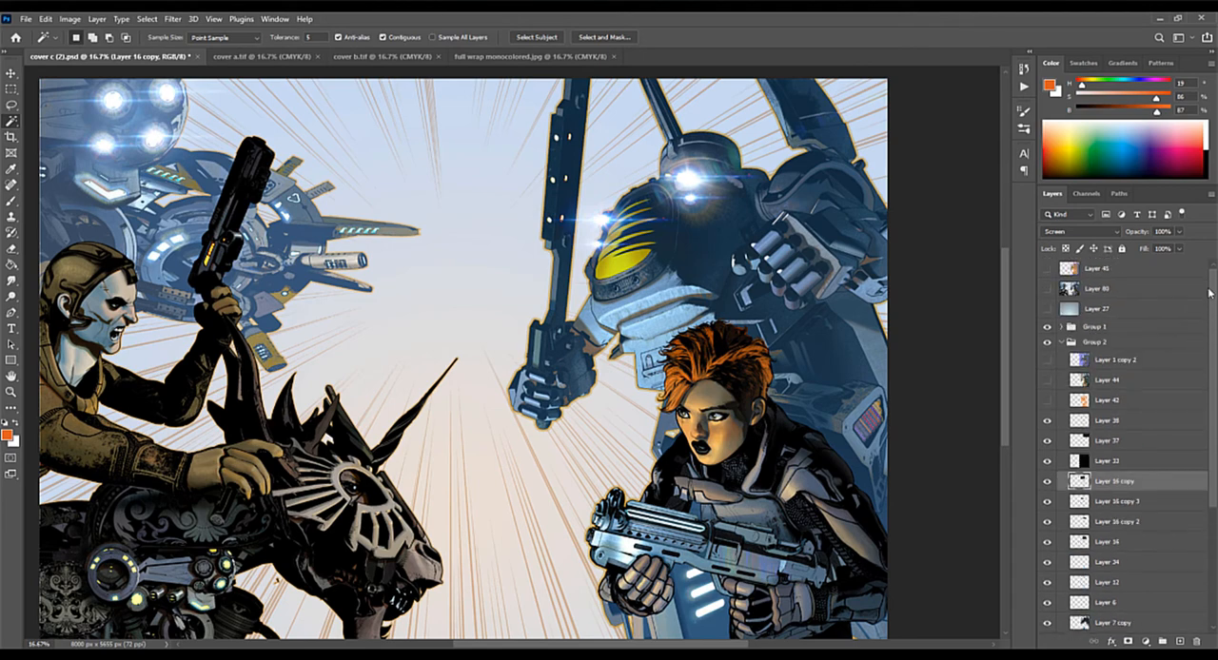
left_click(1047, 343)
left_click(1047, 344)
left_click(1061, 342)
left_click(1047, 326)
left_click(1047, 326)
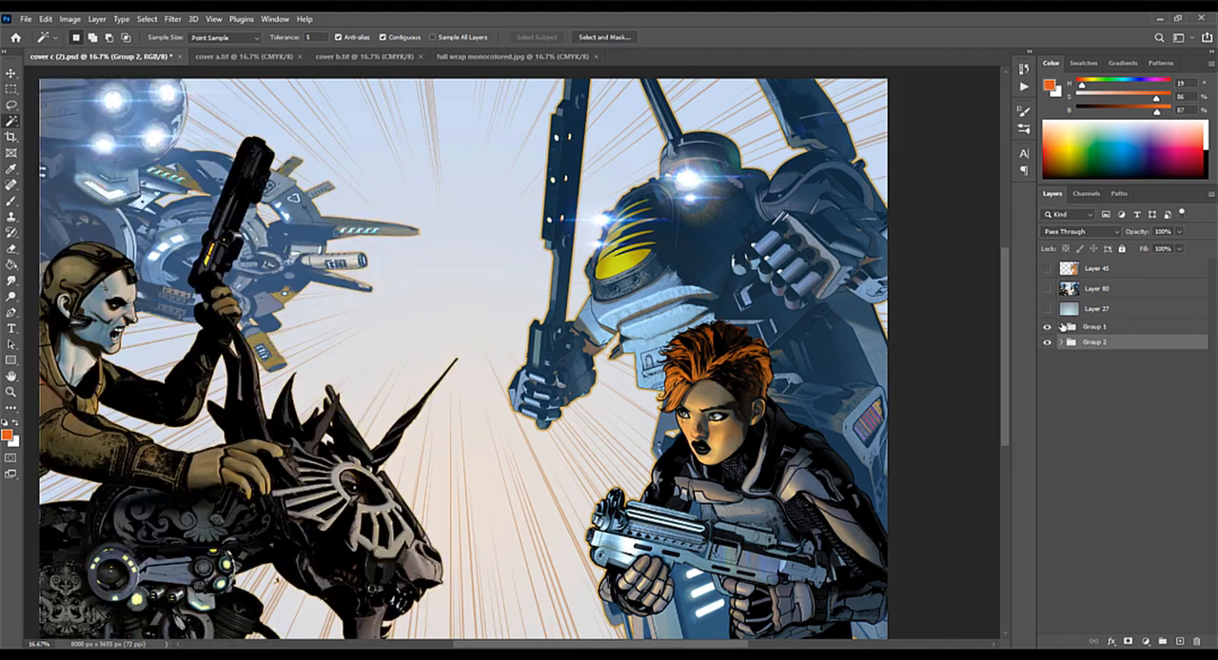
Step: Expand Group 1 and toggle Layer 64 repeatedly to compare the rider and his mount with and without line art, leaving it visible
left_click(1061, 326)
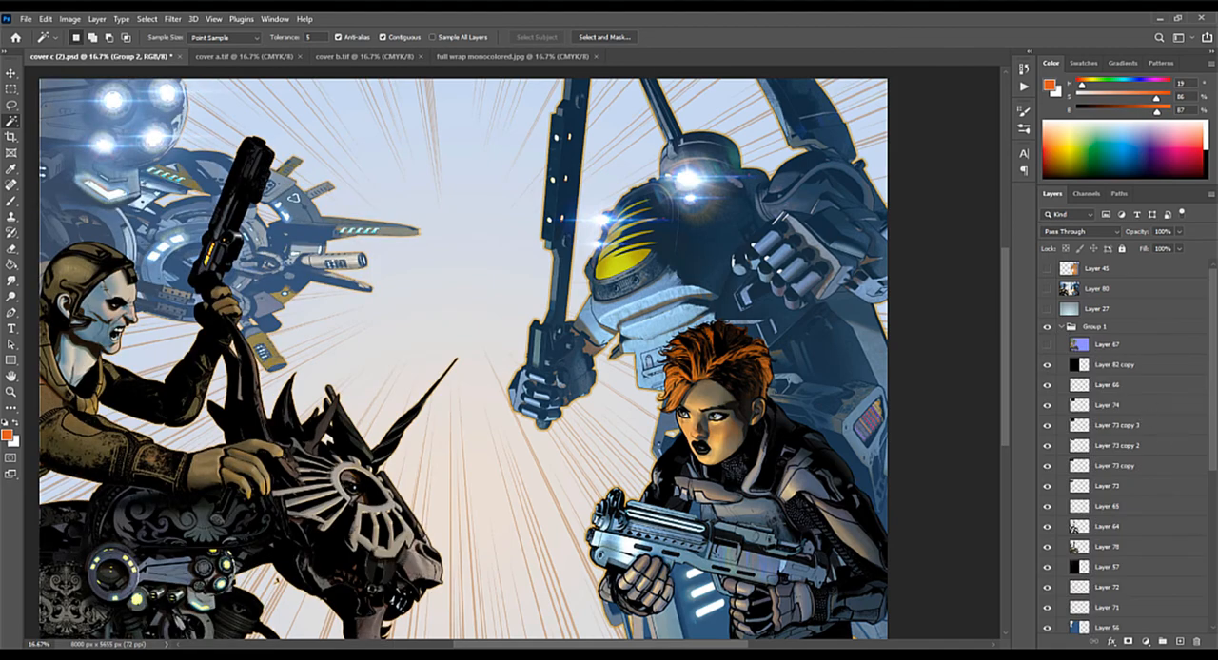
scroll(1155, 564, "down", 5)
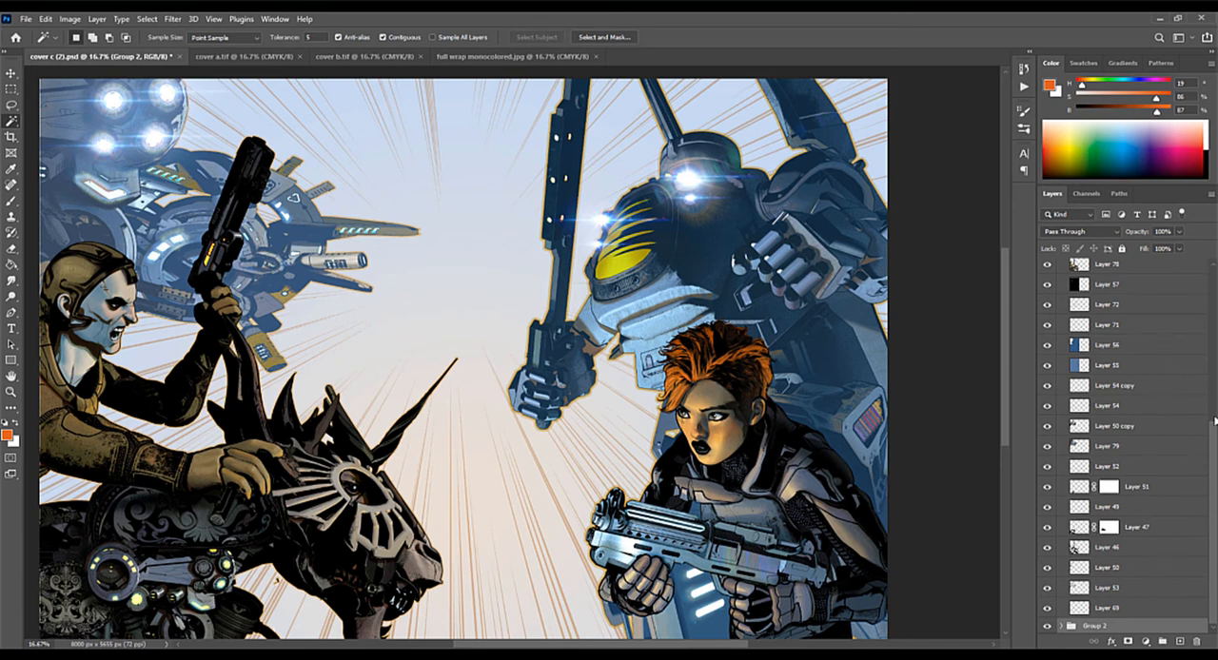
left_click_drag(1212, 424, 1215, 376)
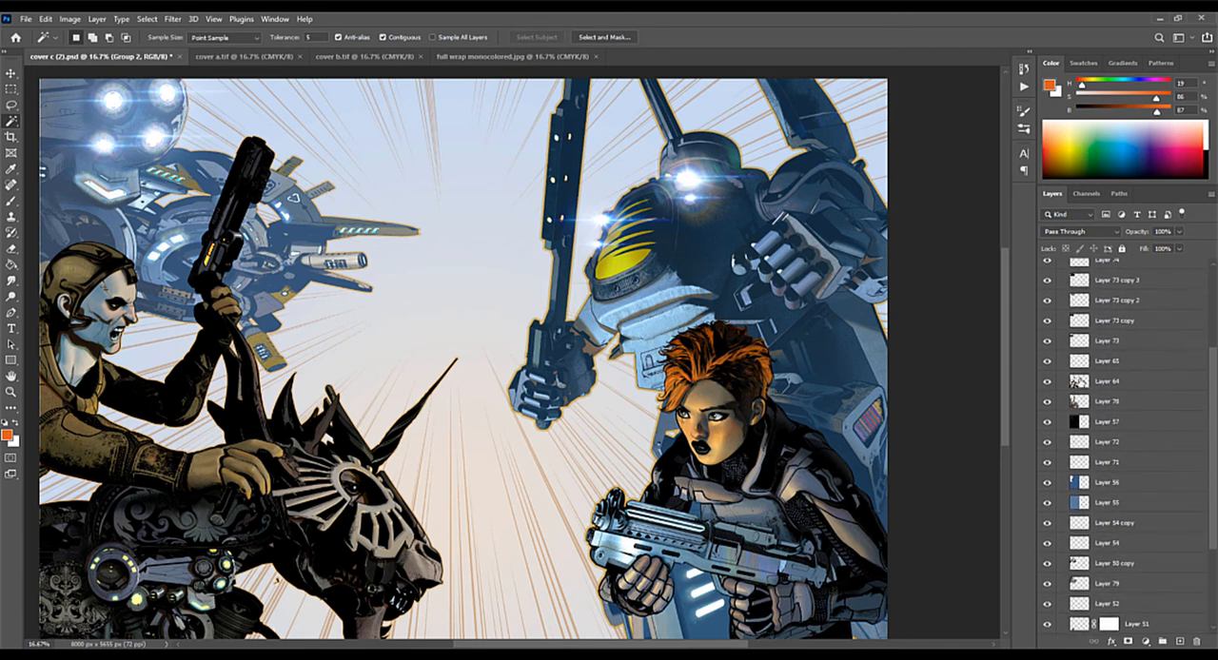
left_click(1048, 383)
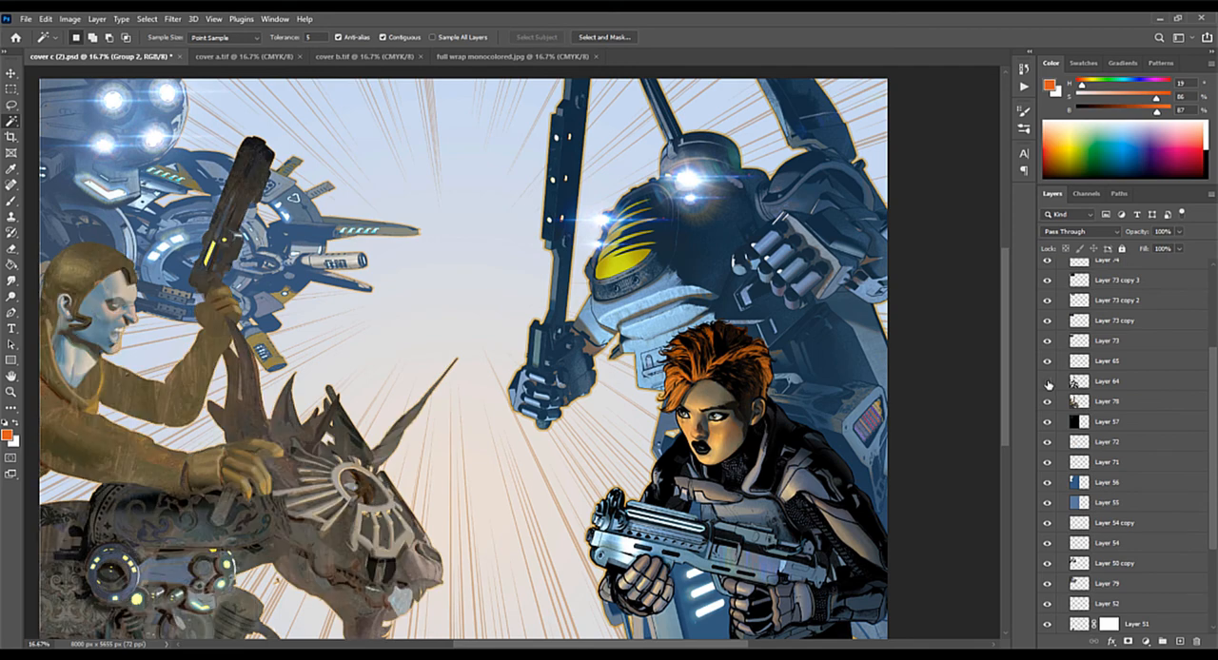
scroll(485, 360, "up", 2)
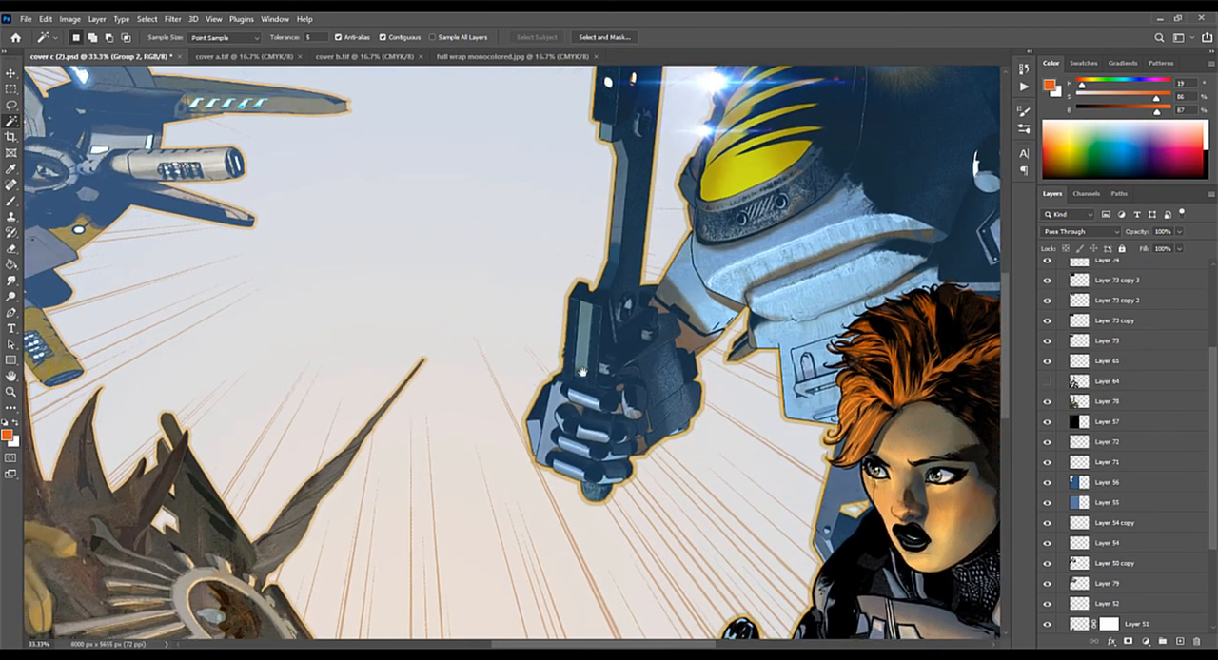
scroll(582, 371, "left", 10)
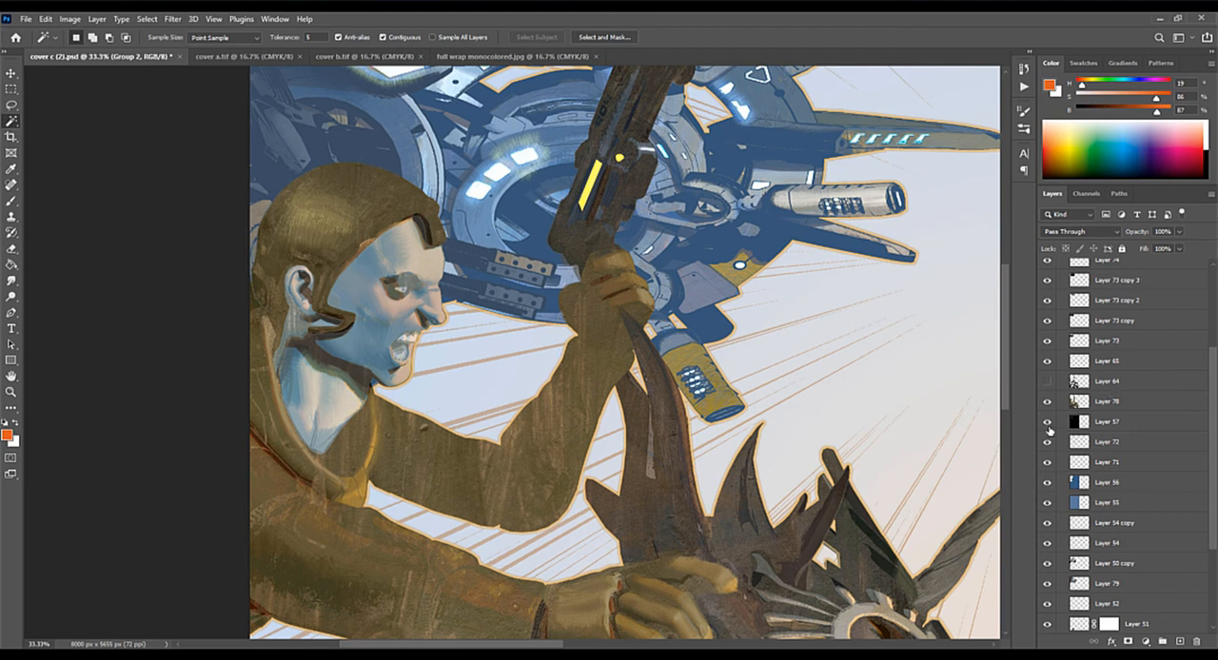
left_click(1046, 383)
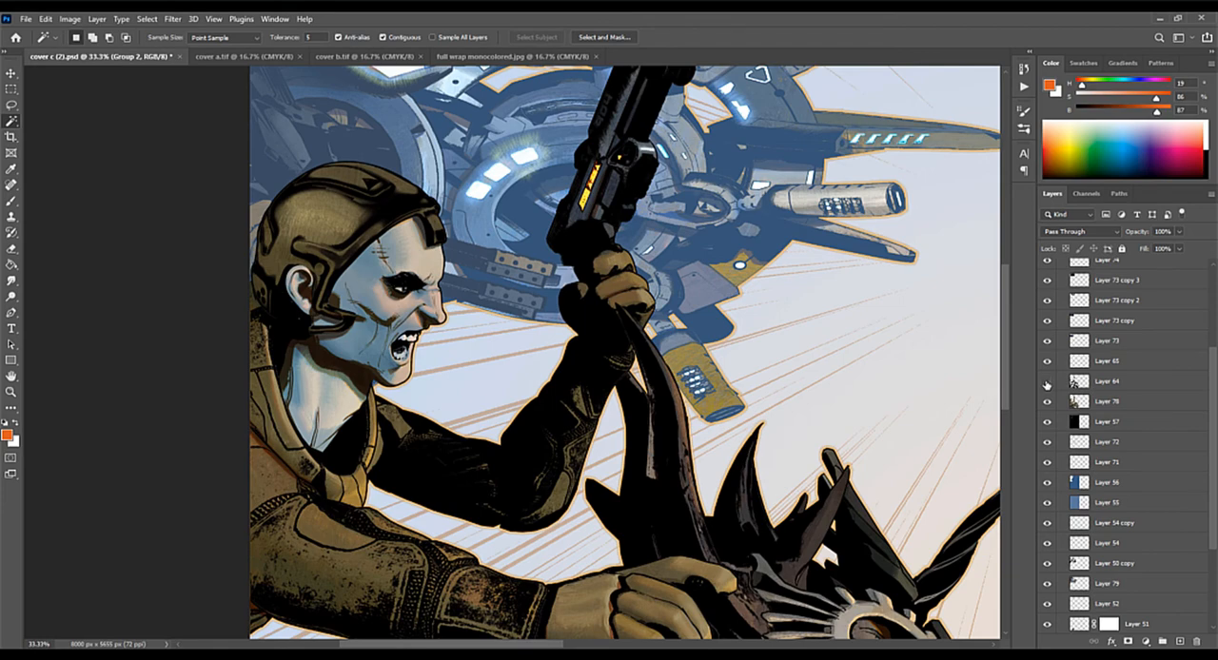
left_click(1047, 383)
left_click(1046, 382)
left_click(1046, 383)
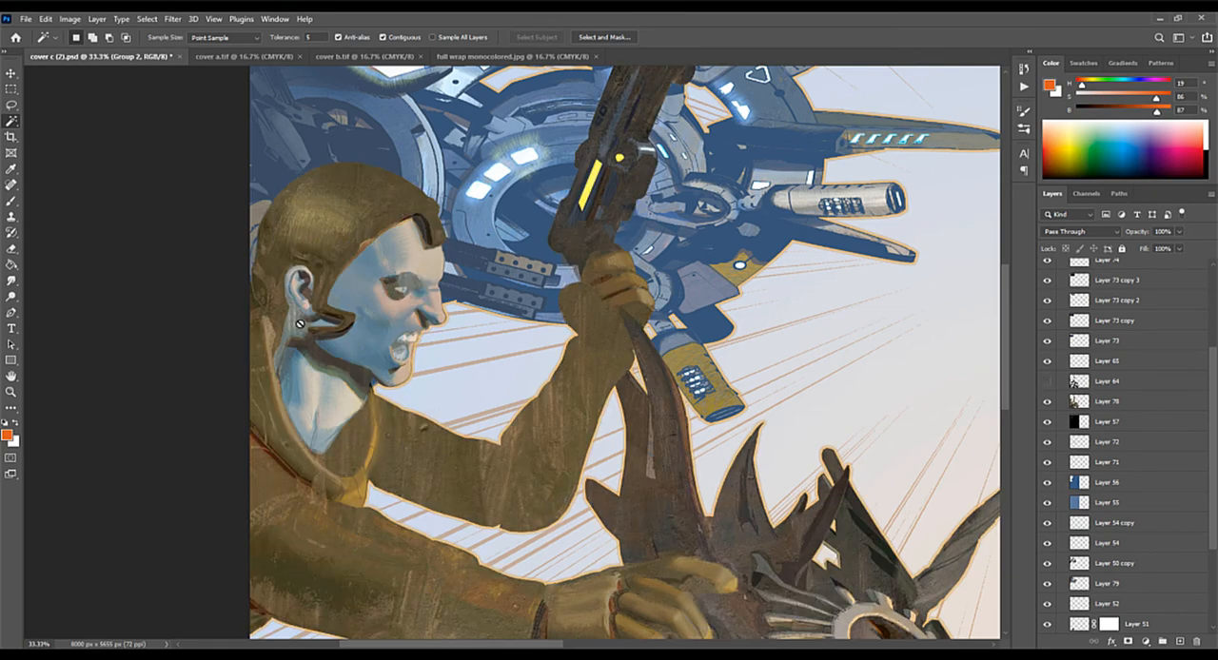
left_click(1046, 383)
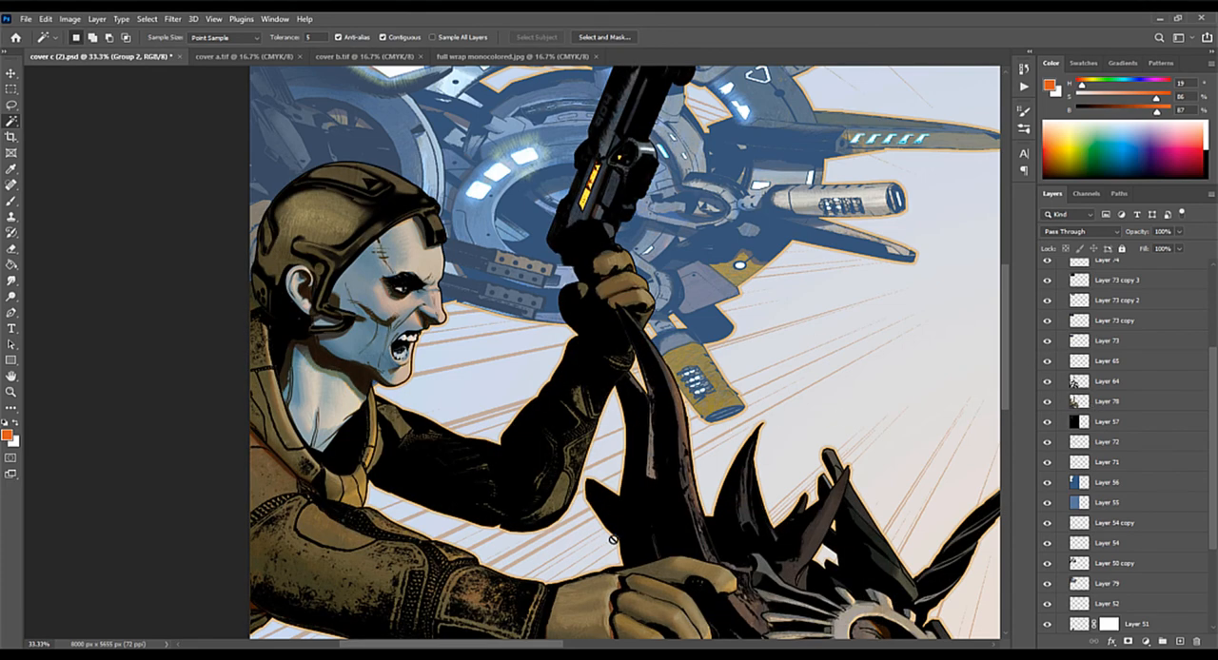
Step: Examine the rider, the armoured mount and the machine behind them at 33.3% magnification
left_click_drag(614, 539, 602, 408)
left_click_drag(610, 522, 586, 363)
left_click_drag(680, 497, 696, 374)
left_click_drag(663, 471, 646, 524)
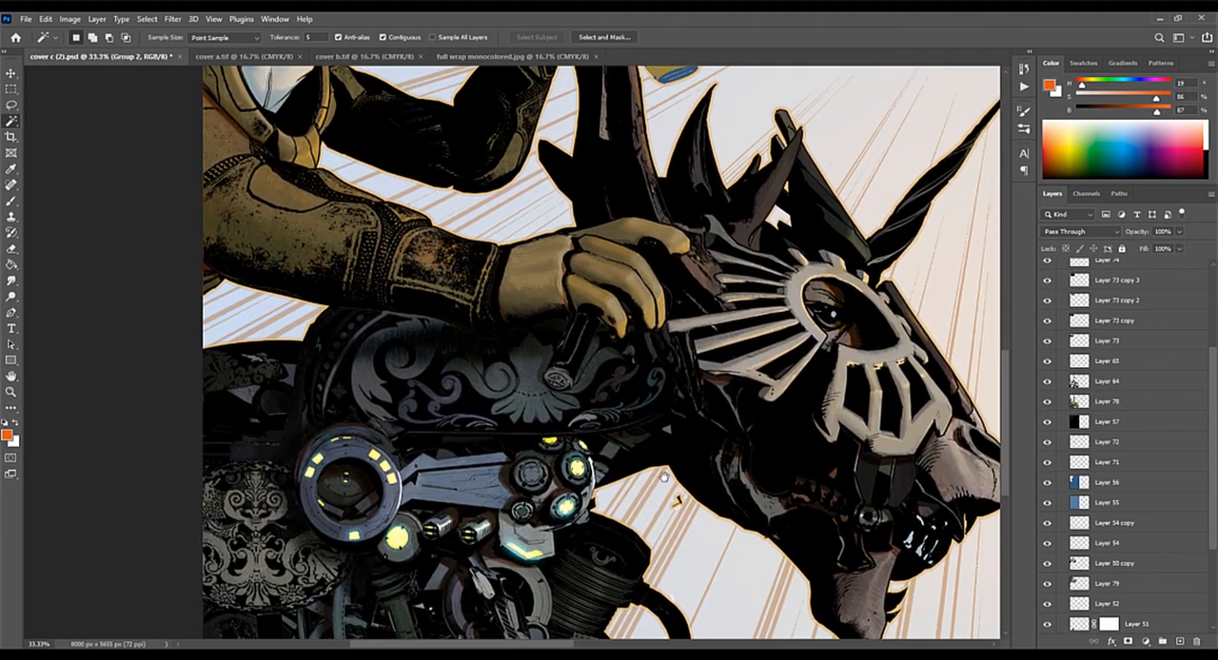
left_click_drag(702, 445, 651, 434)
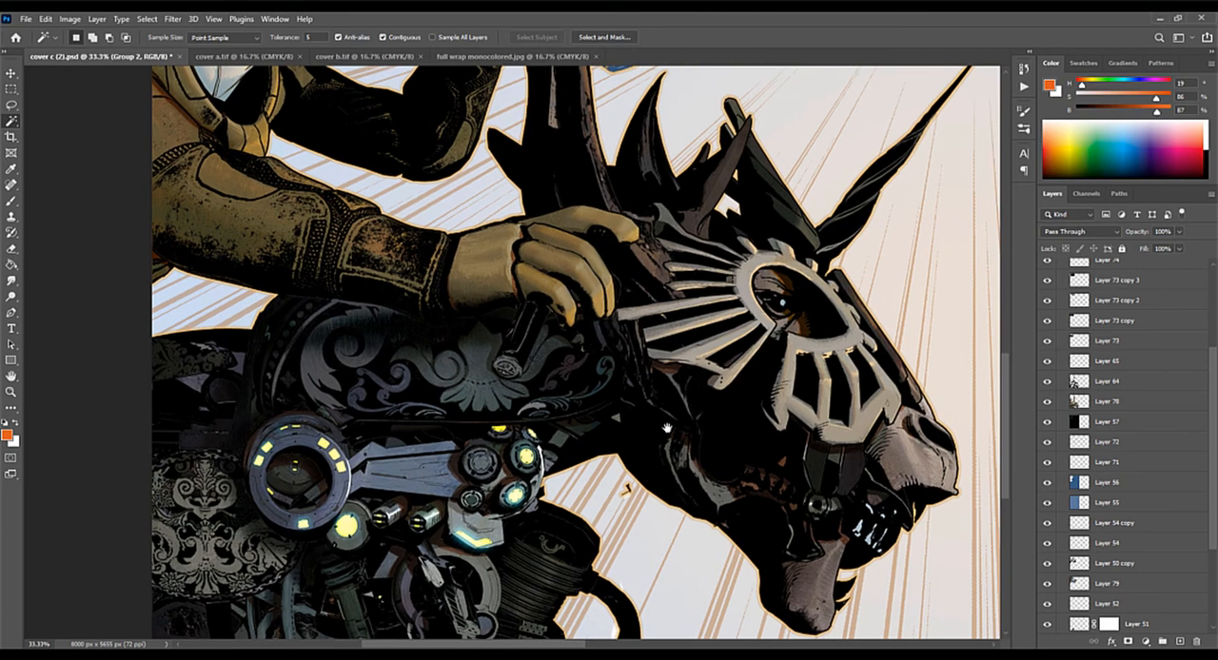
left_click_drag(730, 401, 698, 578)
left_click_drag(742, 333, 657, 467)
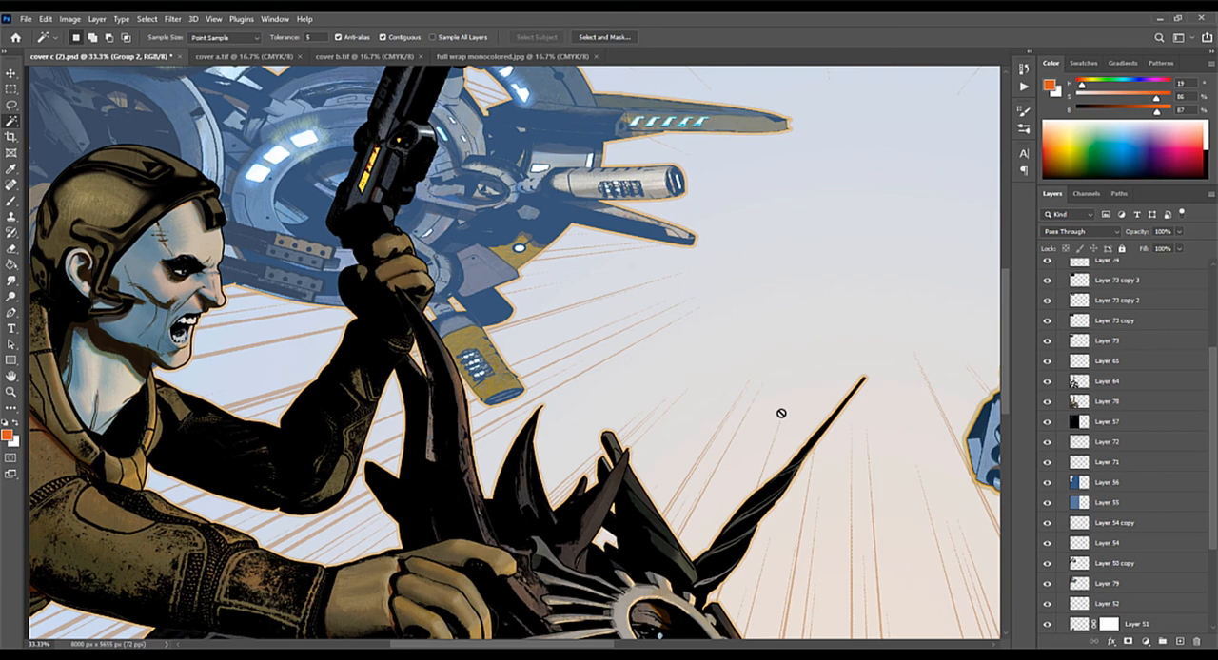
left_click_drag(227, 376, 373, 514)
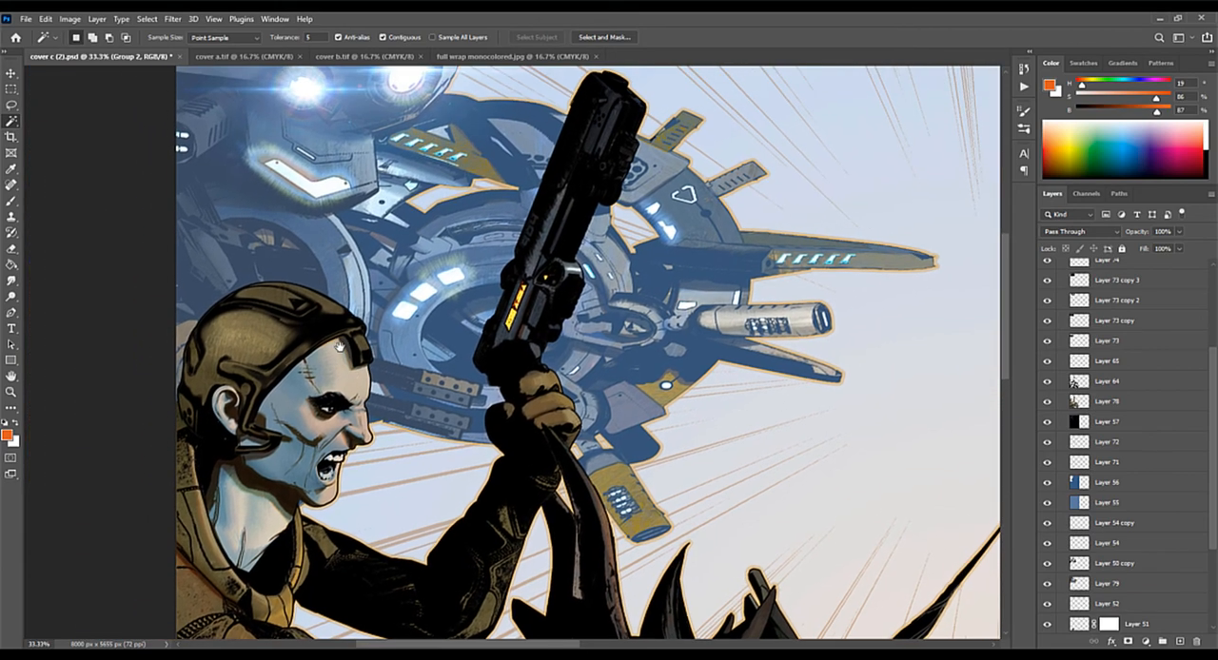
left_click_drag(339, 347, 219, 318)
left_click_drag(466, 434, 473, 405)
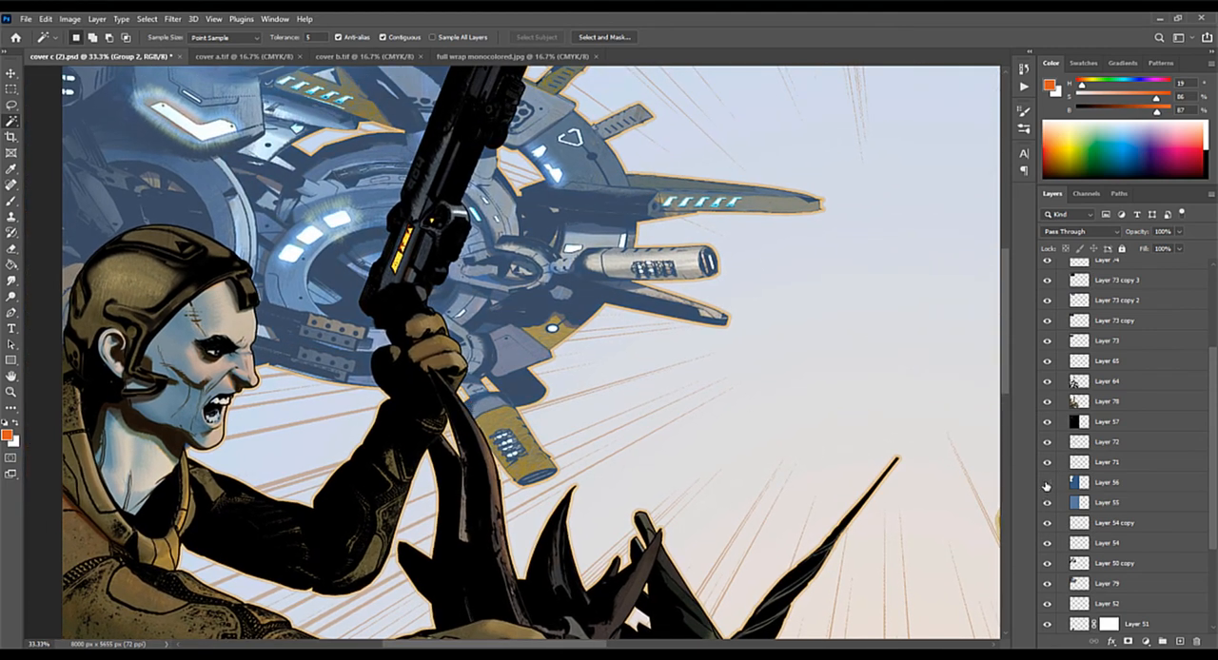
Step: Hide Layers 56 and 55 to compare the background machine without its blue haze, and show both layers again
left_click_drag(1047, 486, 1048, 504)
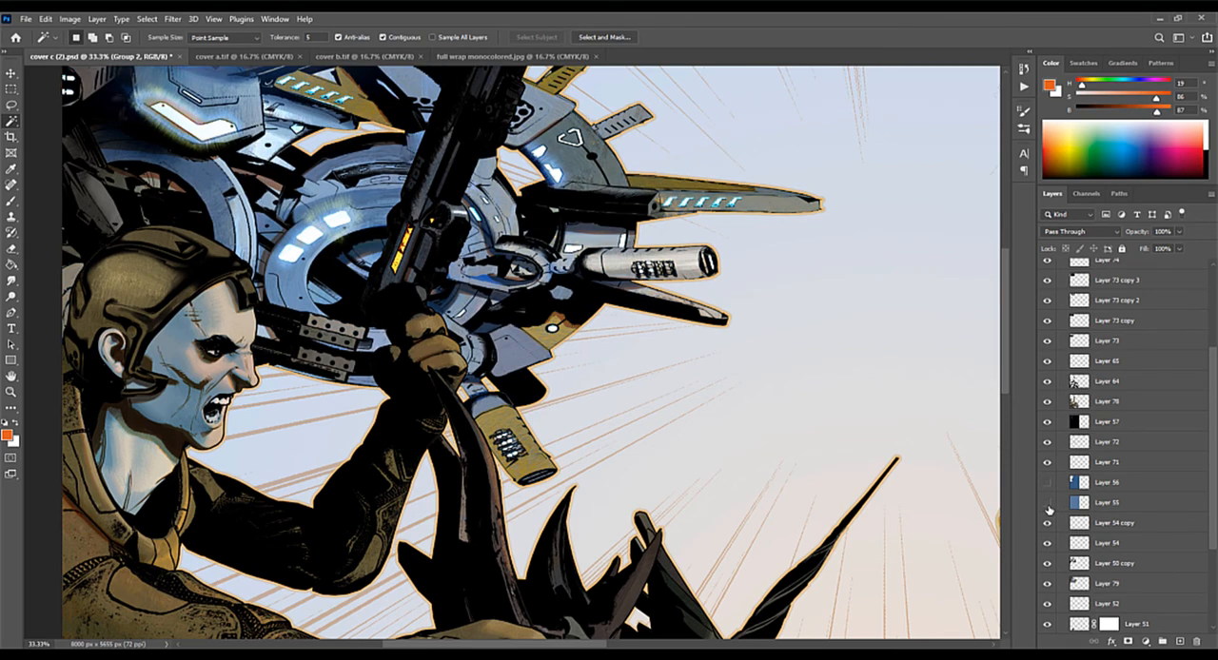
key("ctrl+minus")
key("ctrl+minus")
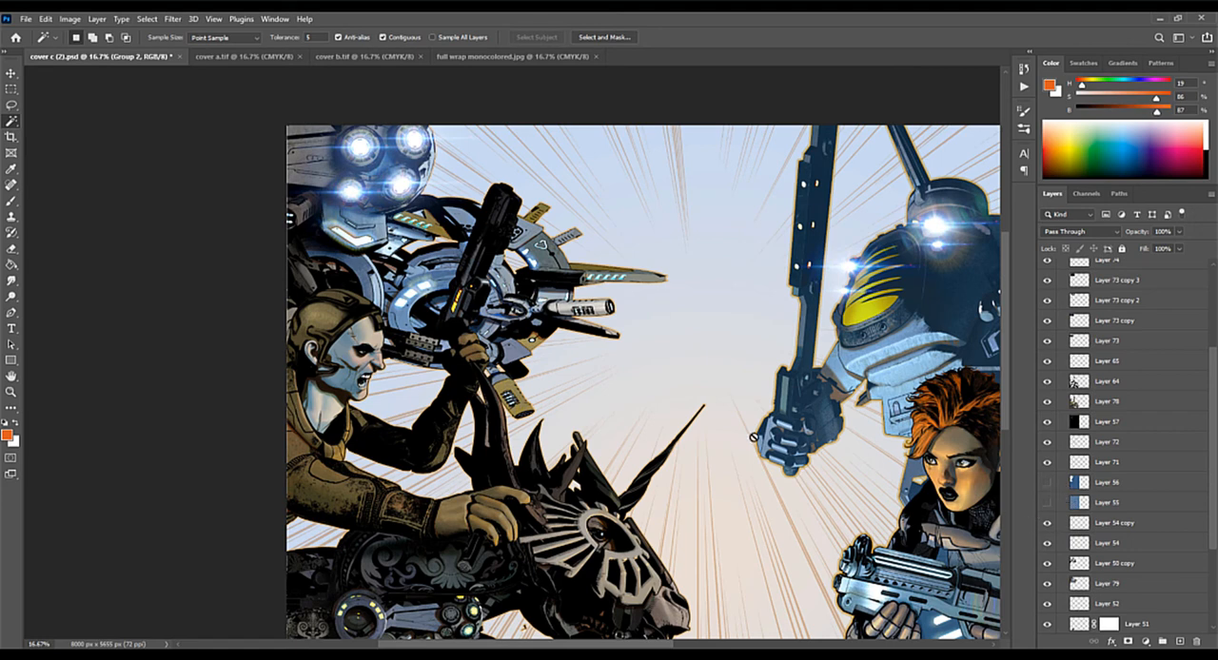
left_click(1048, 482)
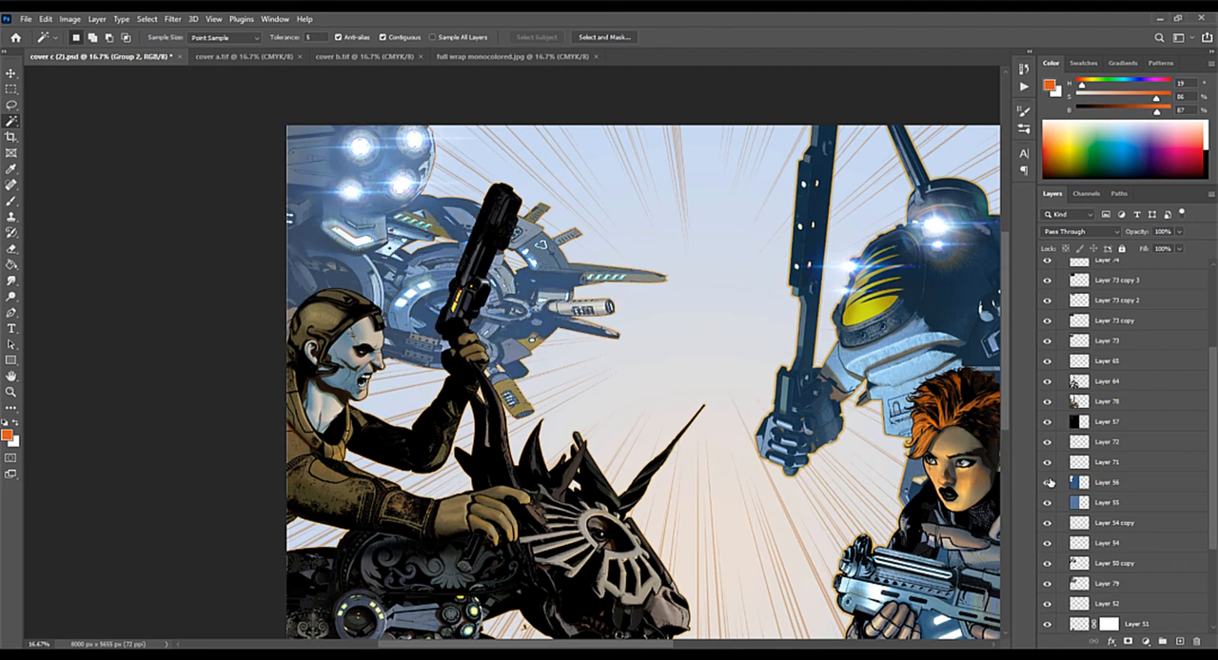
left_click_drag(846, 417, 699, 304)
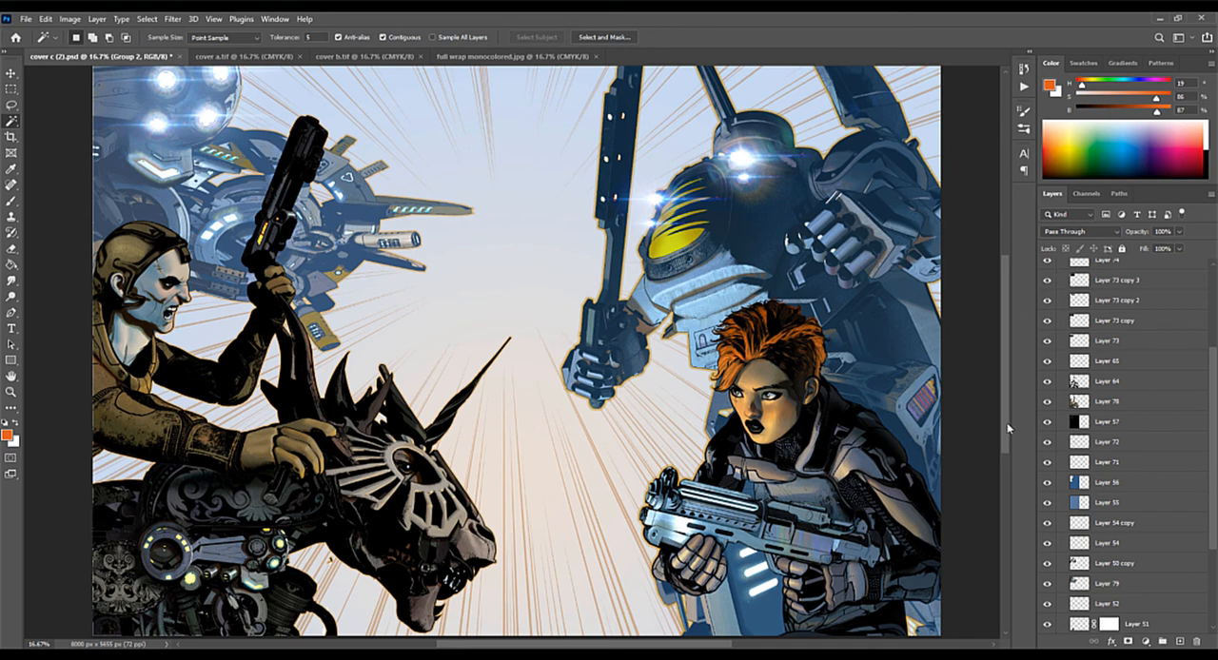
mouse_move(1005, 424)
left_mouse_down()
mouse_move(1005, 373)
mouse_move(1006, 420)
left_mouse_up()
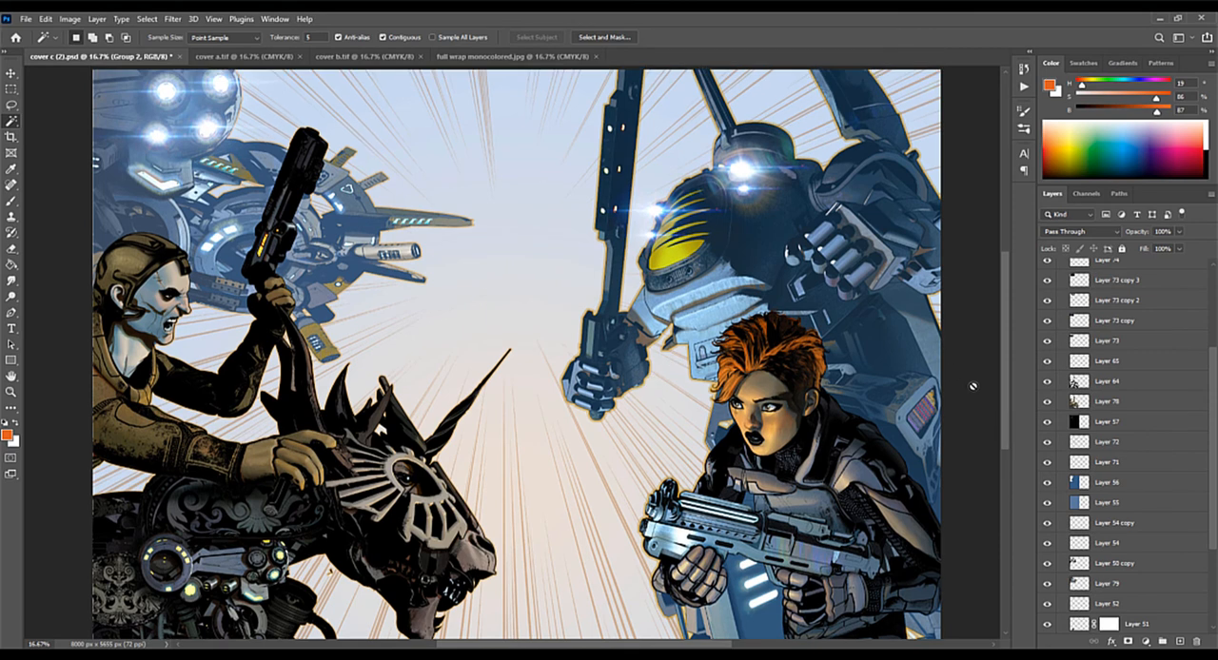
mouse_move(1001, 380)
left_mouse_down()
mouse_move(1001, 344)
mouse_move(1000, 378)
left_mouse_up()
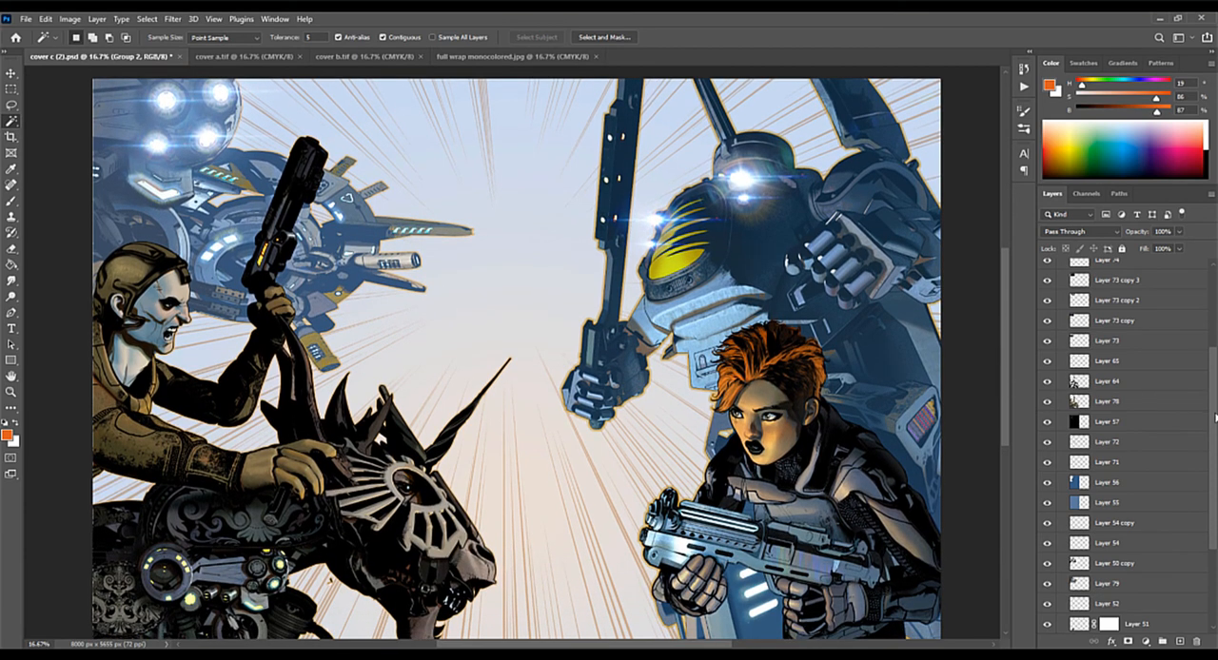
Step: Show Layer 80 and Layer 45, and compare the woman and mech with and without Layer 45 at 25% magnification
scroll(1208, 375, "up", 3)
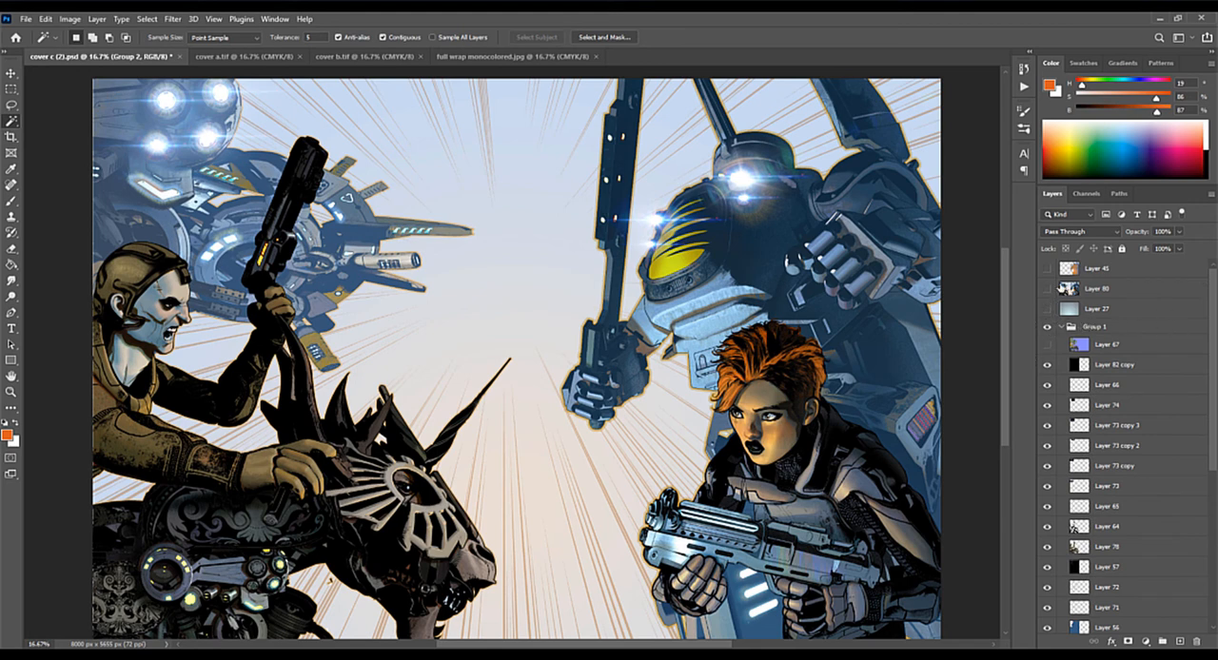
left_click(1048, 290)
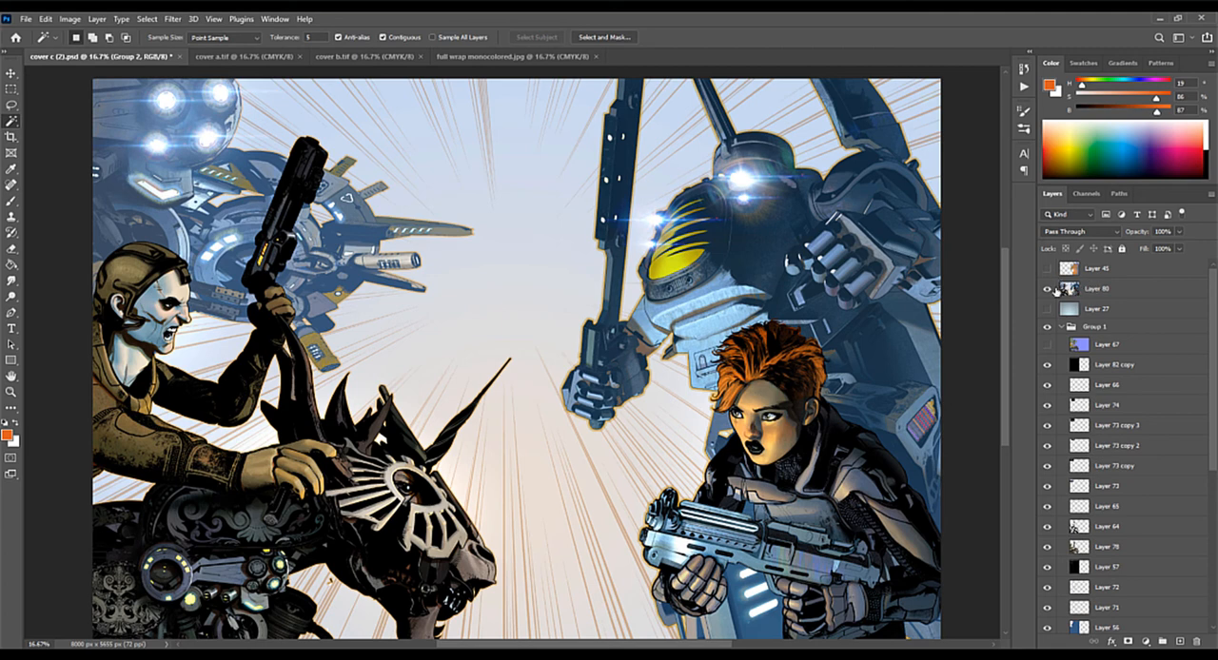
left_click(1047, 270)
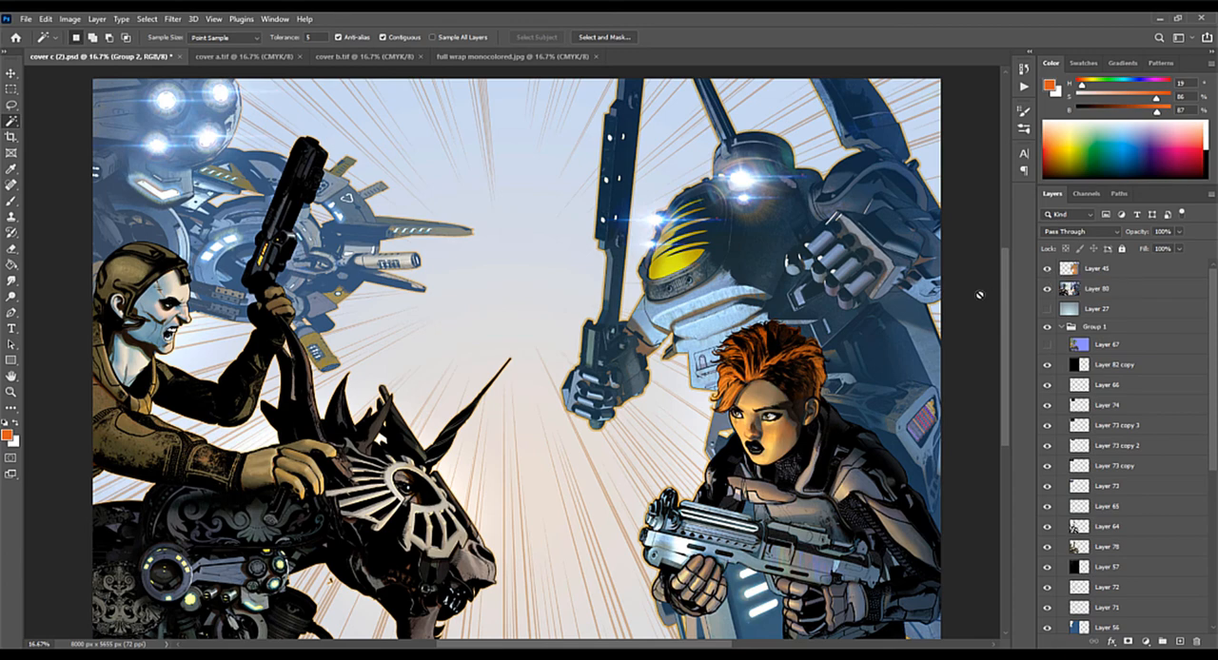
scroll(979, 295, "up", 1)
scroll(801, 265, "up", 1)
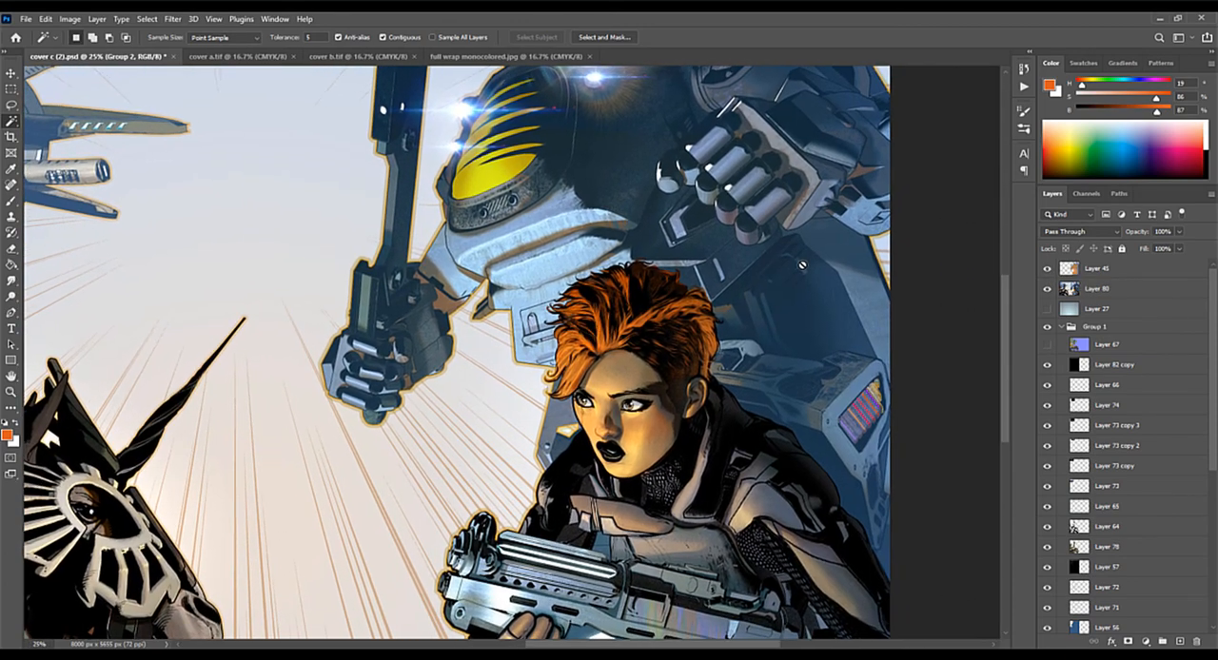
left_click(1052, 270)
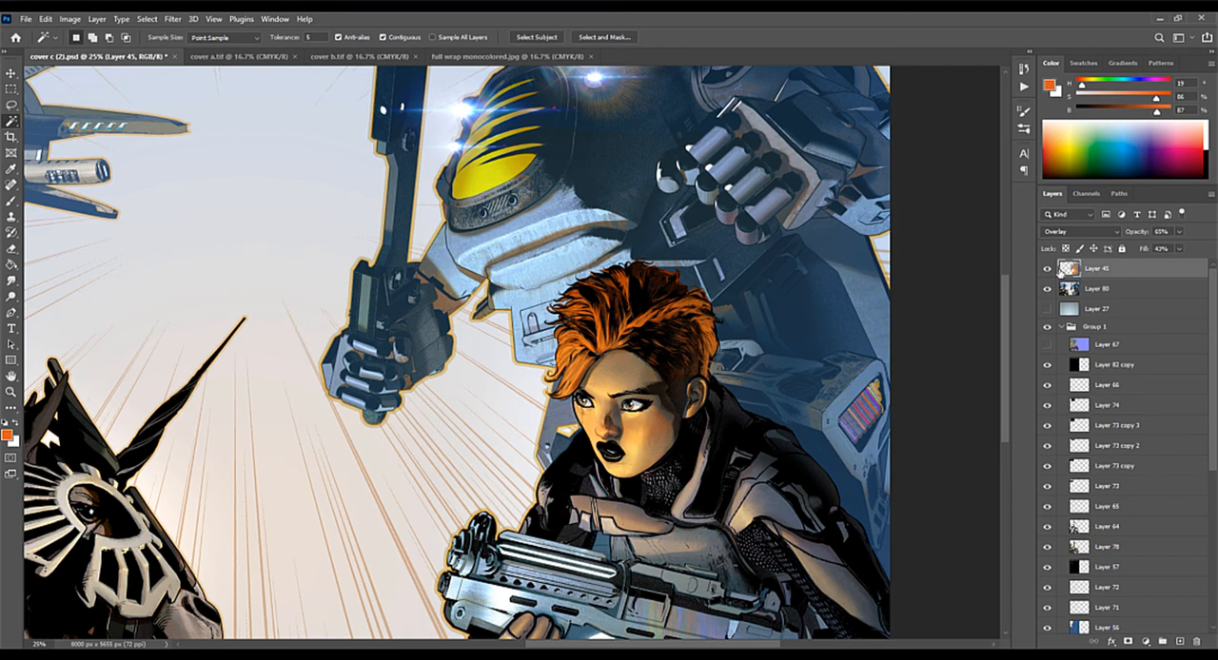
Step: Set Layer 45 to Normal blending mode with fill and opacity at 100% to expose its raw orange colour
left_click(1070, 234)
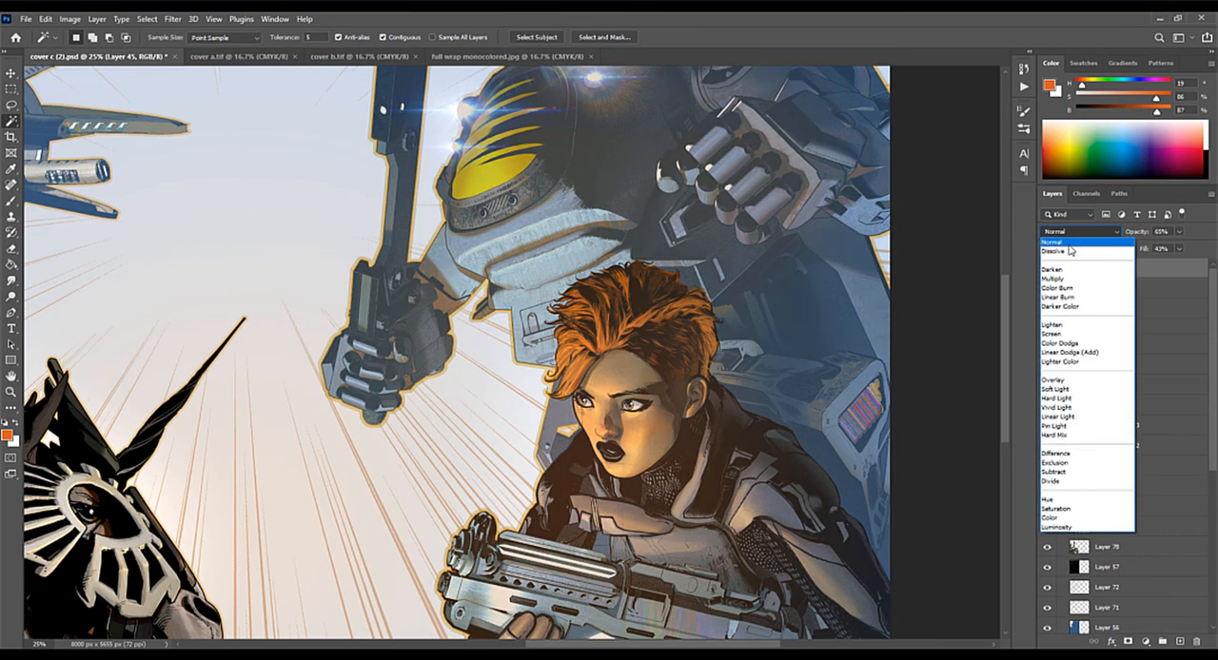
left_click(1069, 241)
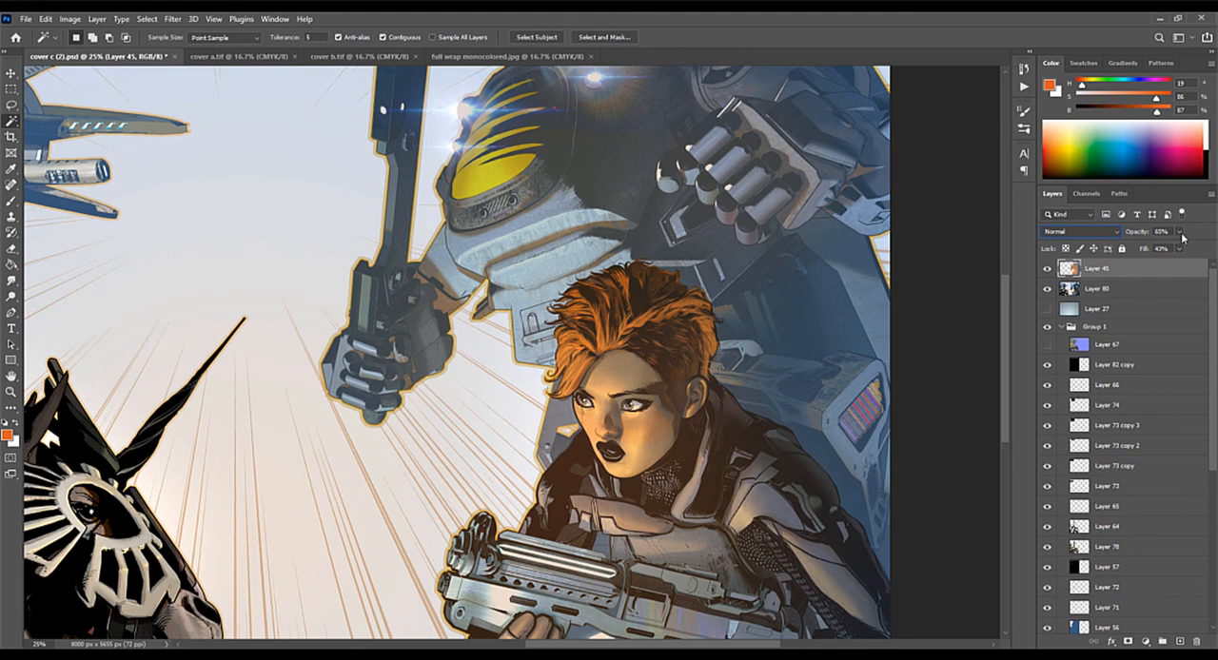
left_click(1181, 250)
left_click_drag(1174, 262, 1200, 245)
left_click(1180, 231)
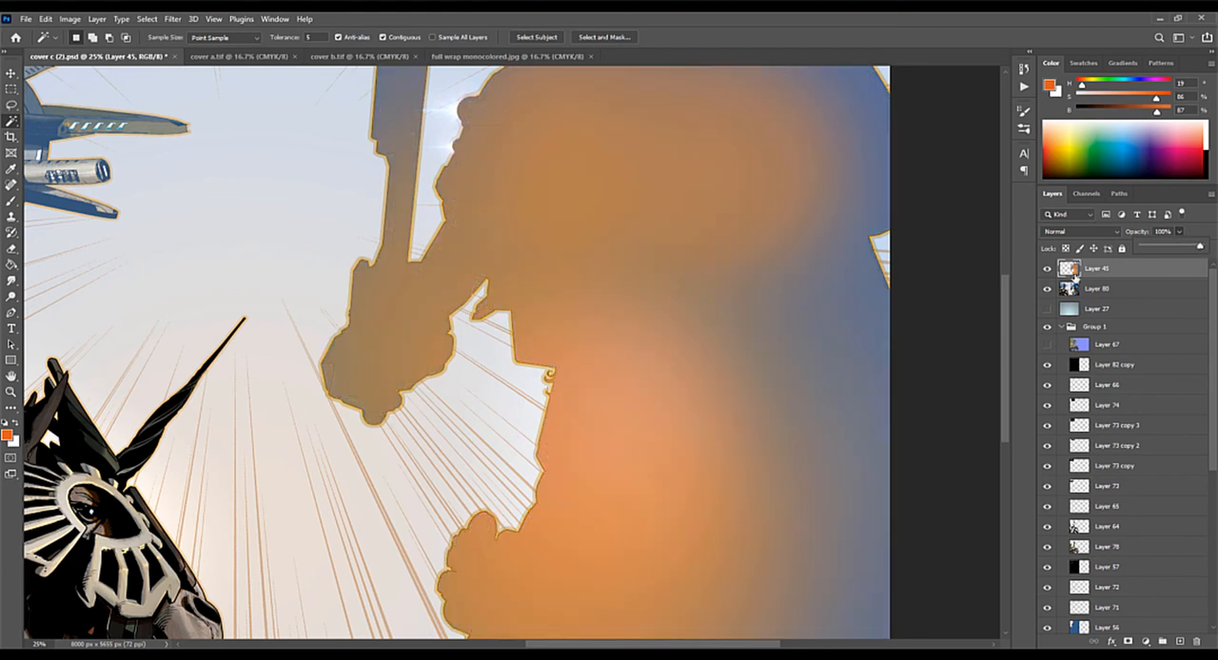
Step: Change Layer 45's blending mode to Overlay and set its opacity to 49%
left_click(1084, 235)
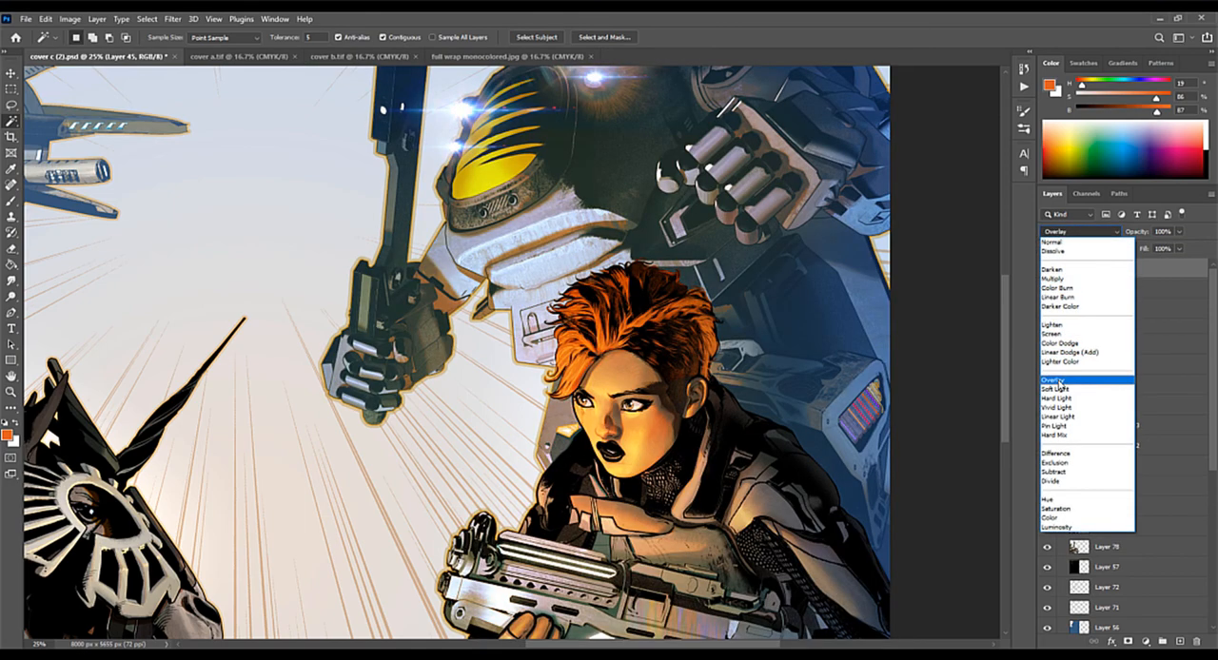
left_click(1060, 380)
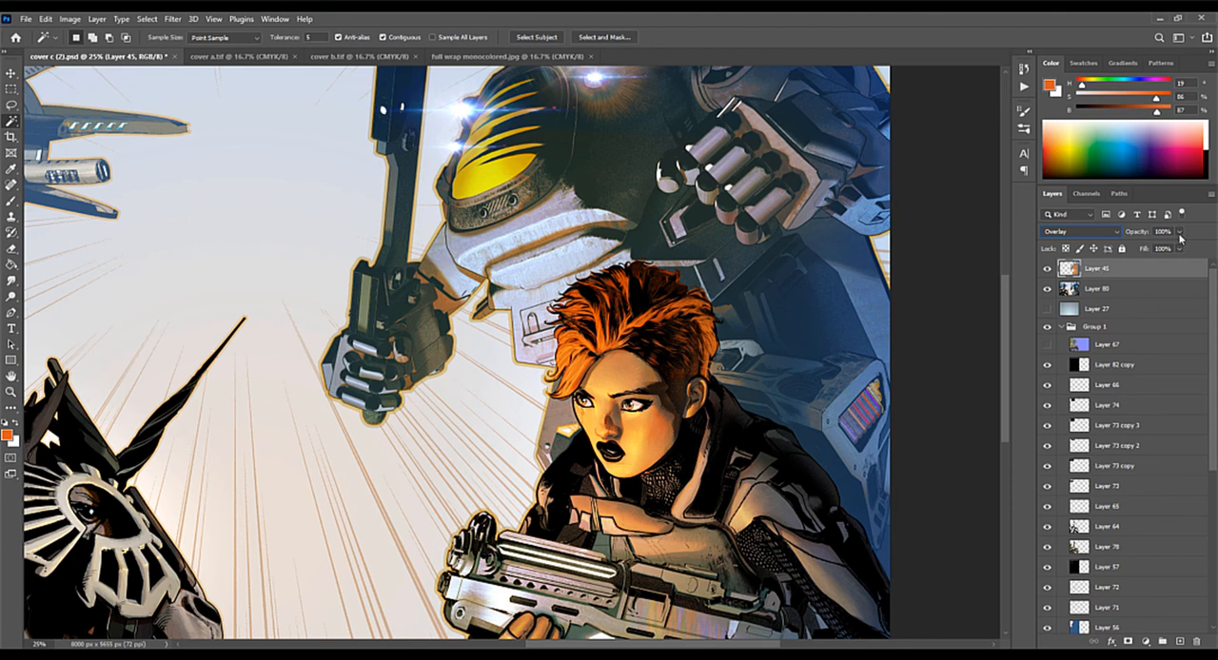
left_click_drag(1179, 232, 1150, 248)
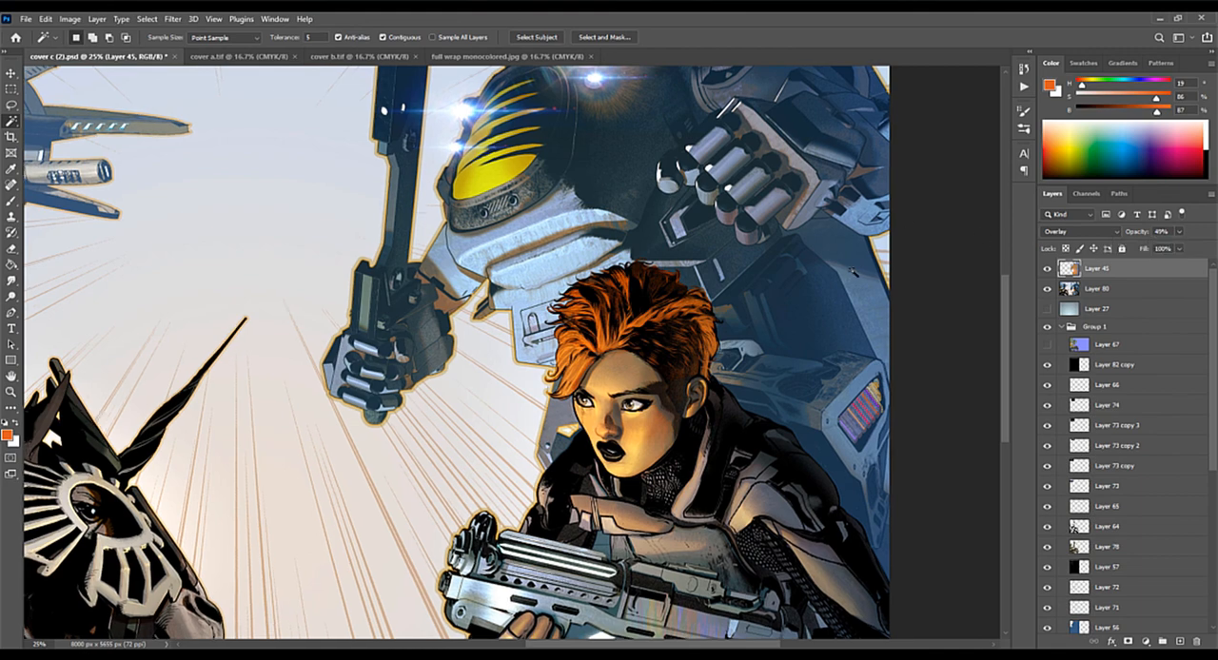
Step: Toggle Layer 45 repeatedly to compare the cover with and without the orange glow at 16.7% magnification, leaving it visible
key("ctrl+minus")
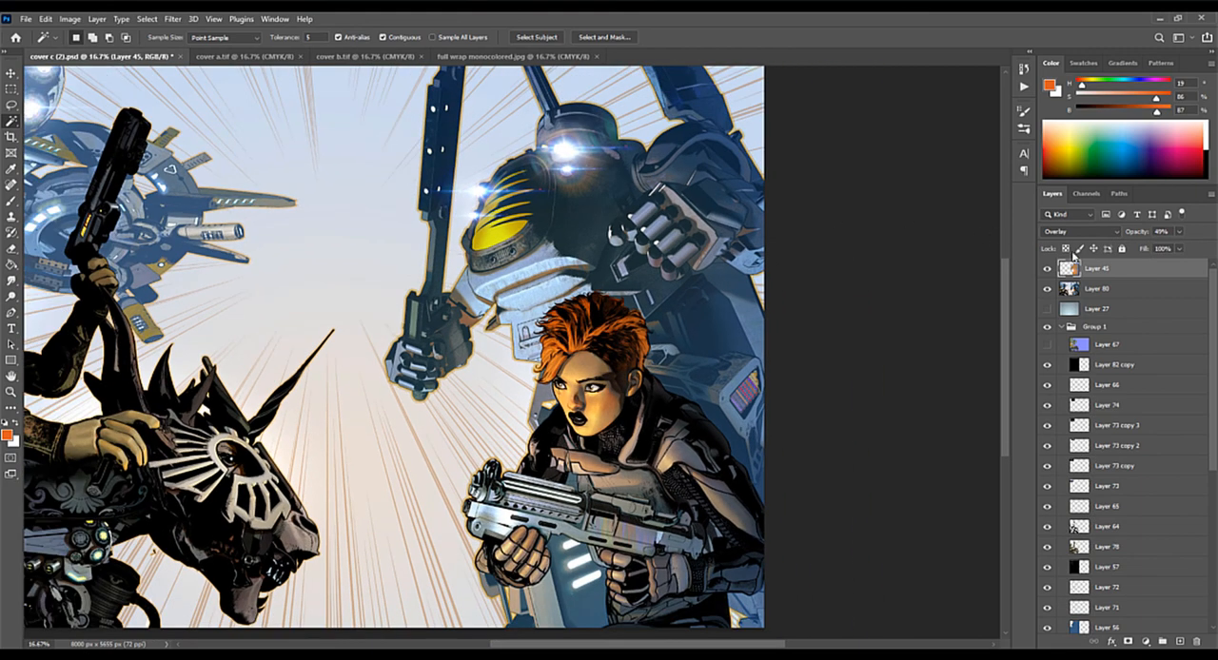
left_click(1046, 269)
left_click(1047, 270)
left_click(1046, 269)
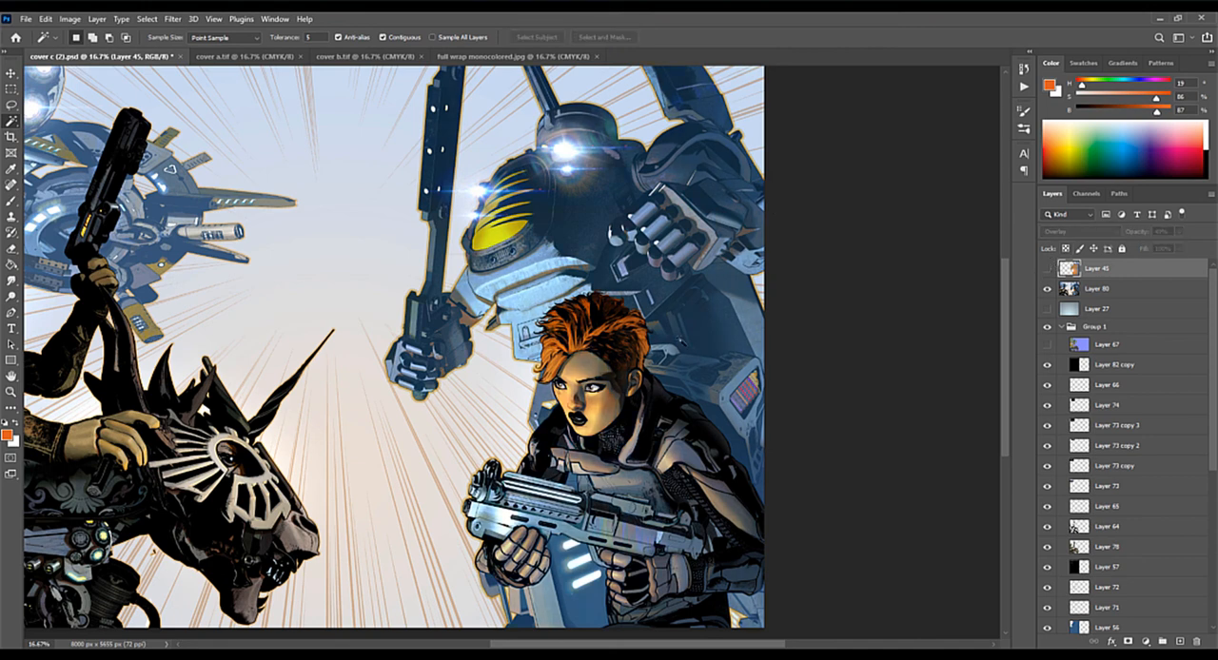
left_click(1047, 270)
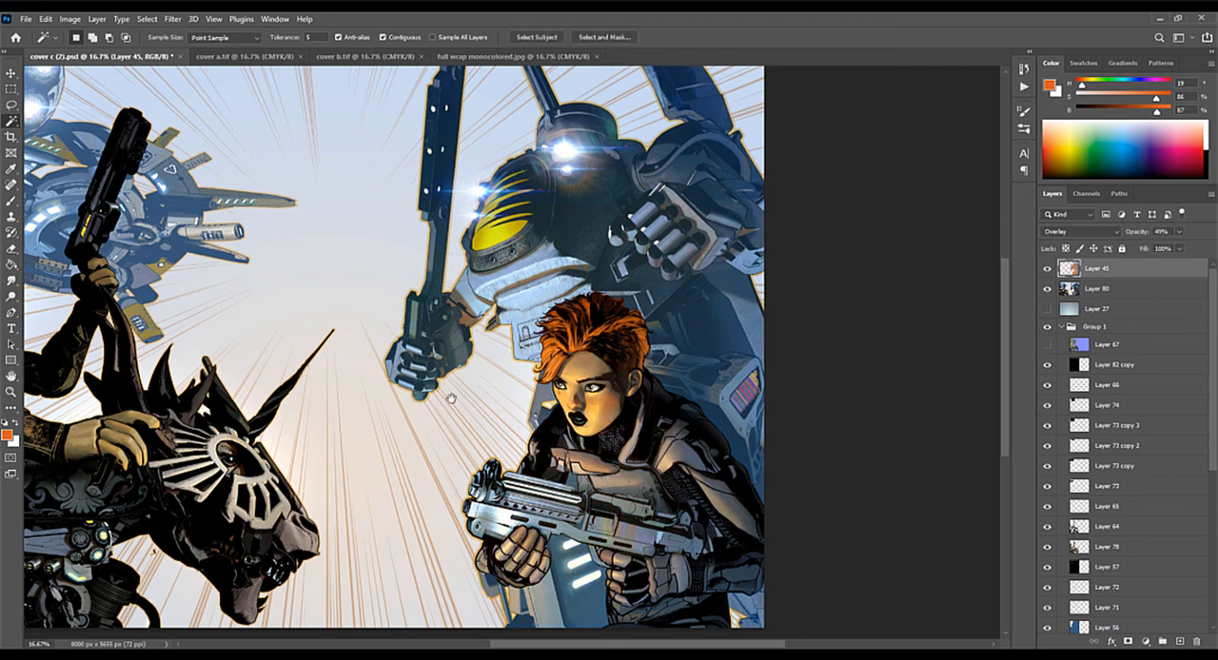
left_click_drag(456, 402, 619, 419)
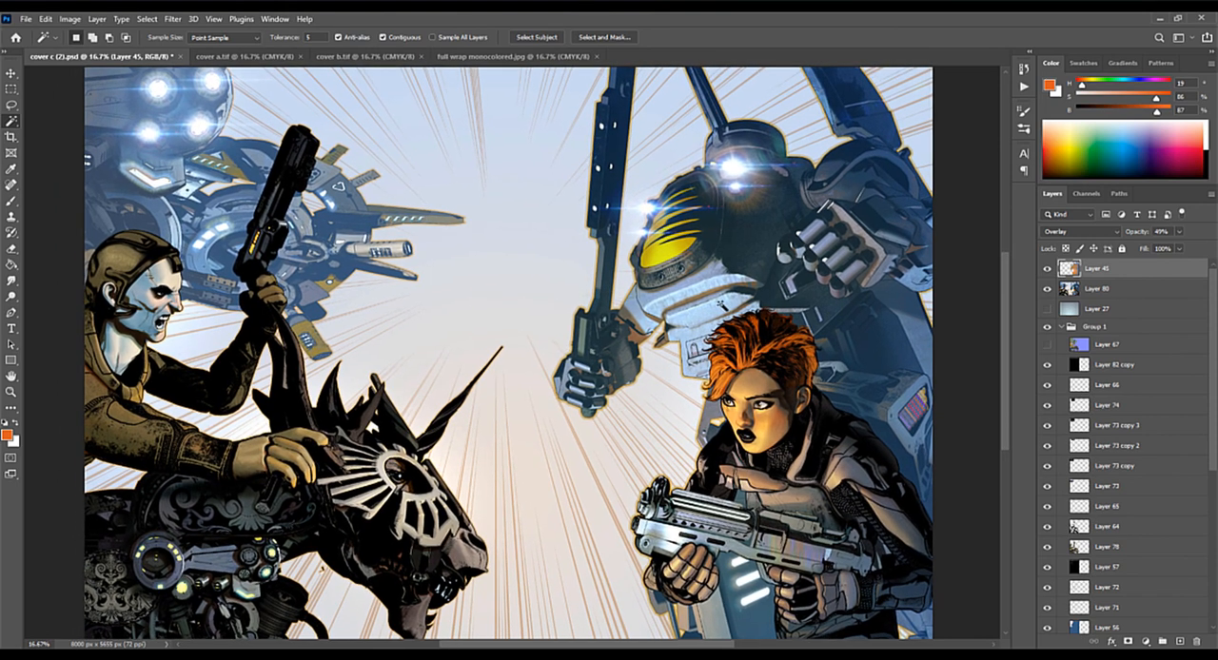